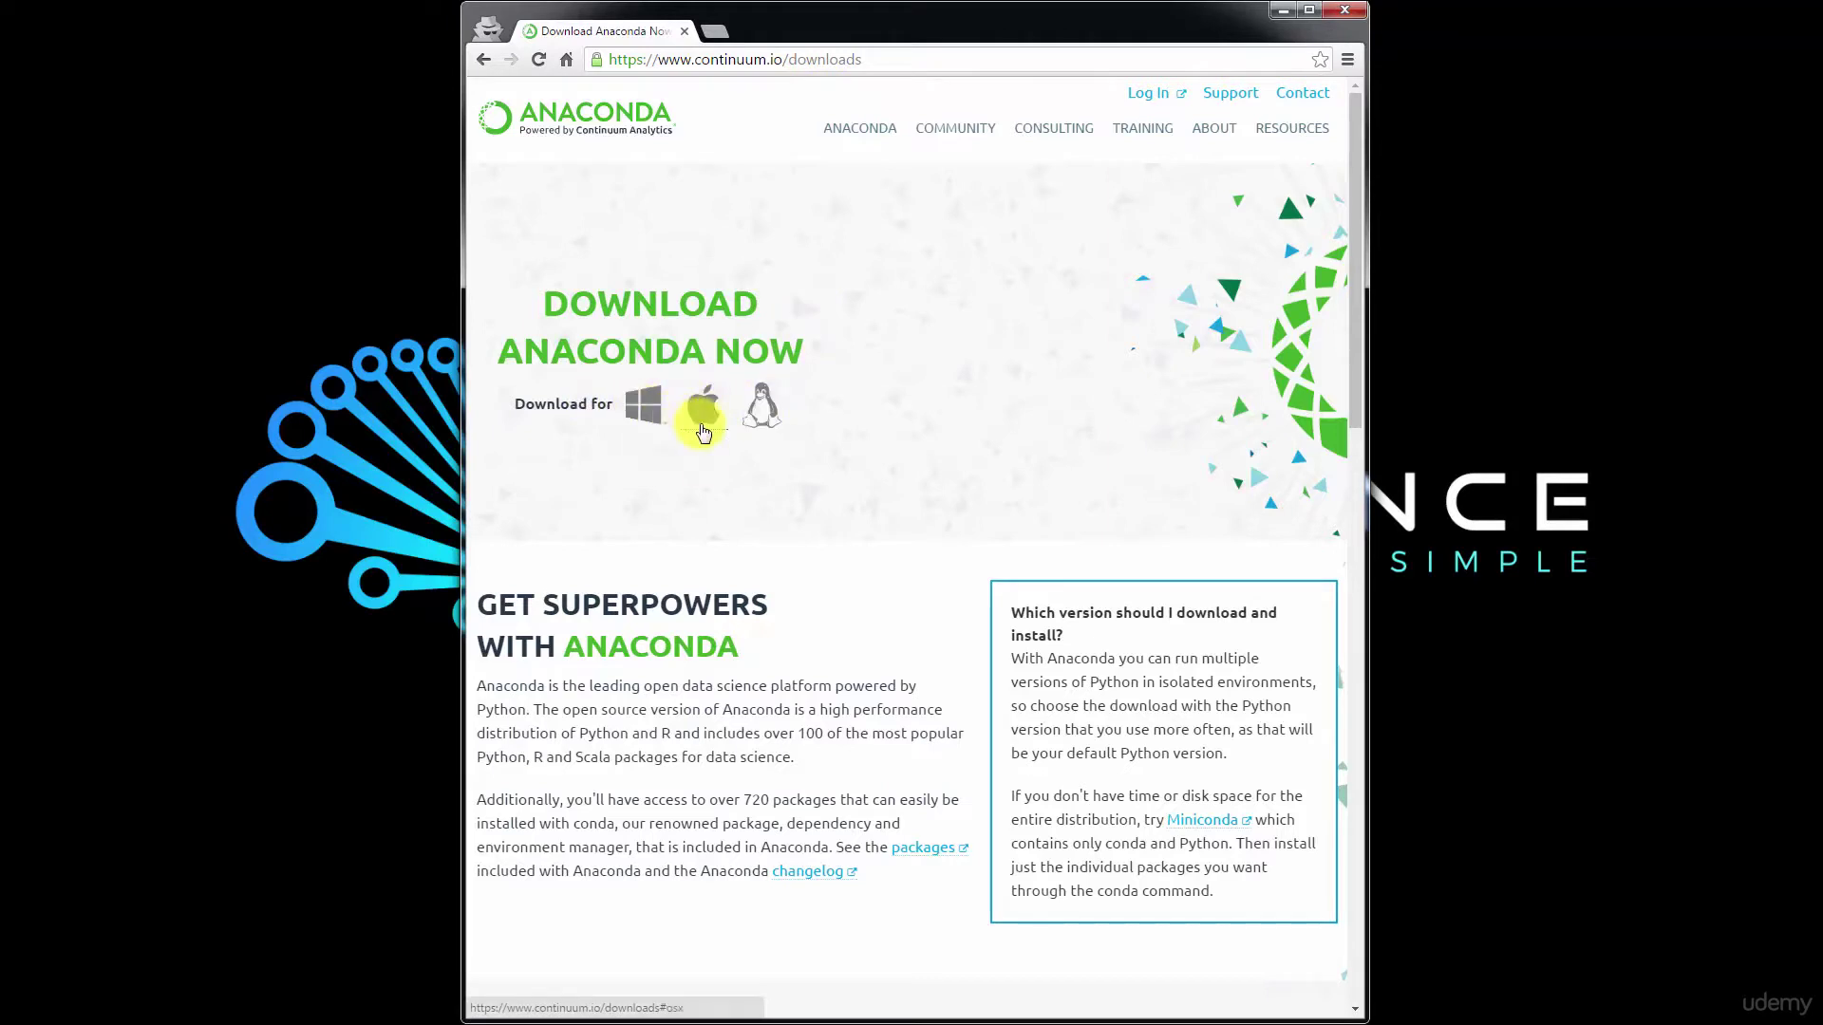
# - Download the 64-bit Windows installer of Anaconda 4.1.1 for Python 3.5 and decline the cheat sheet offer
pyautogui.click(636, 409)
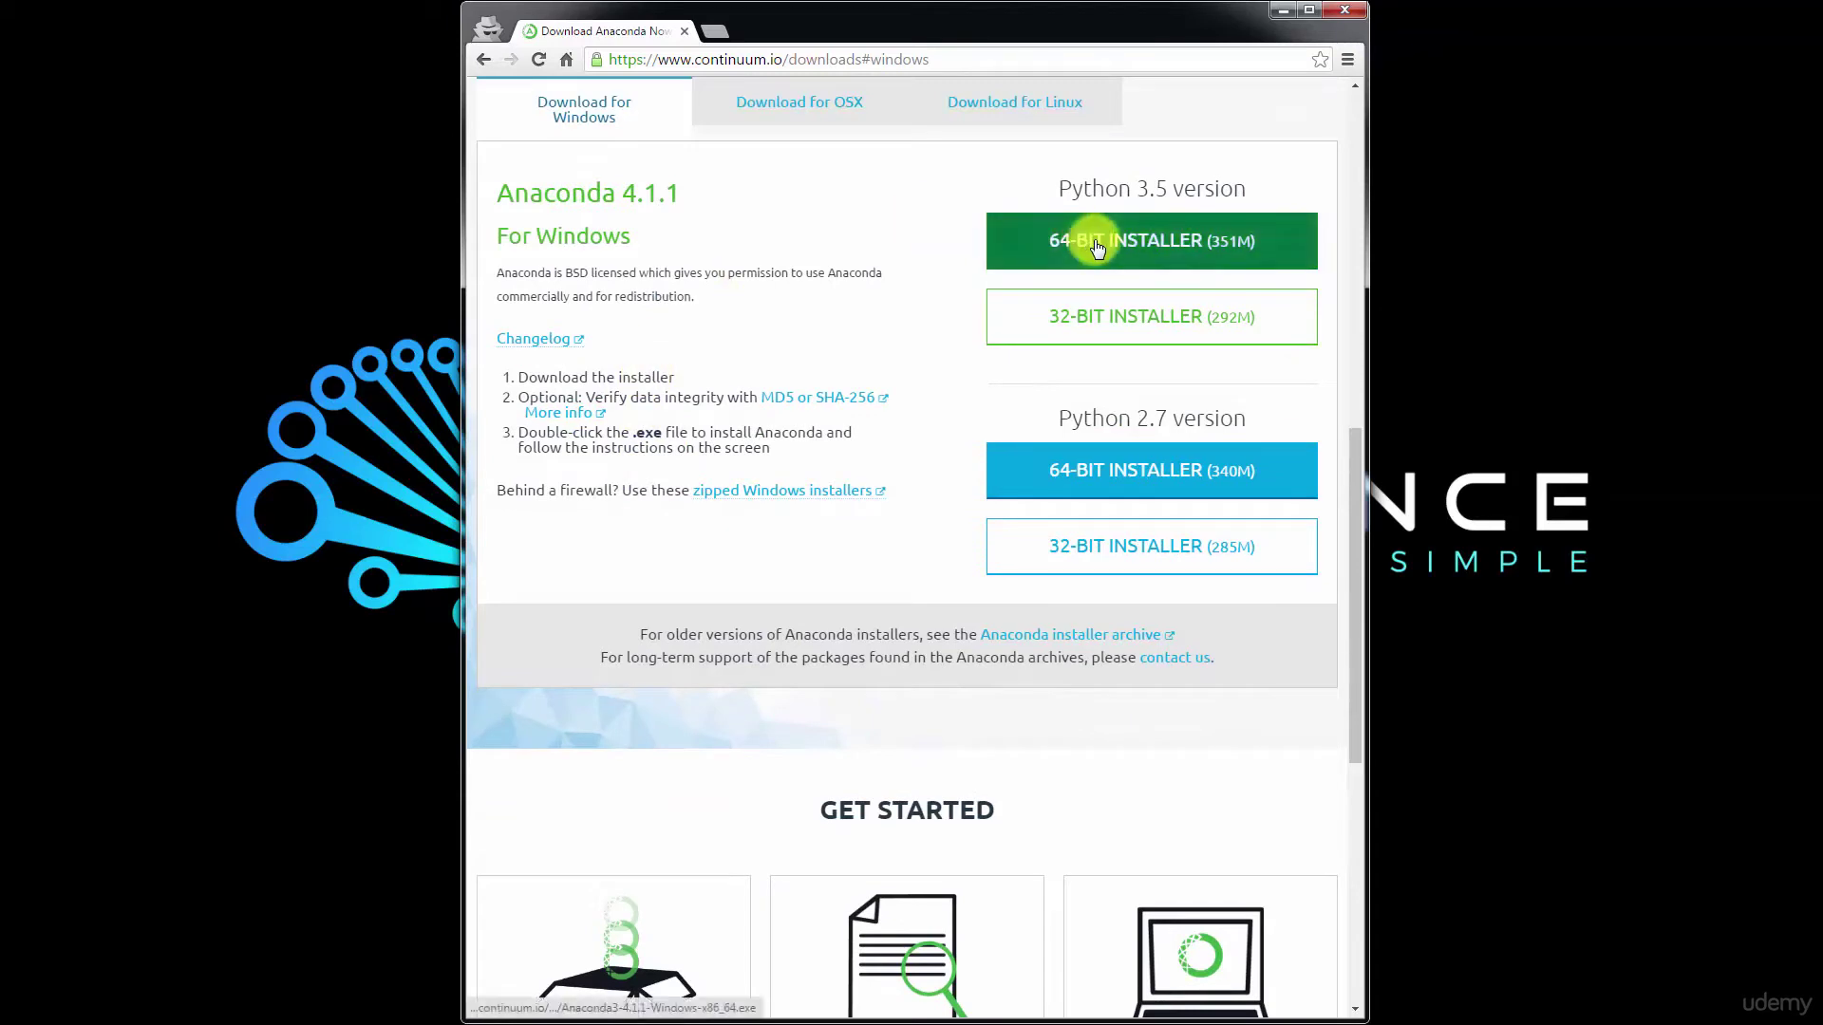
pyautogui.click(1058, 205)
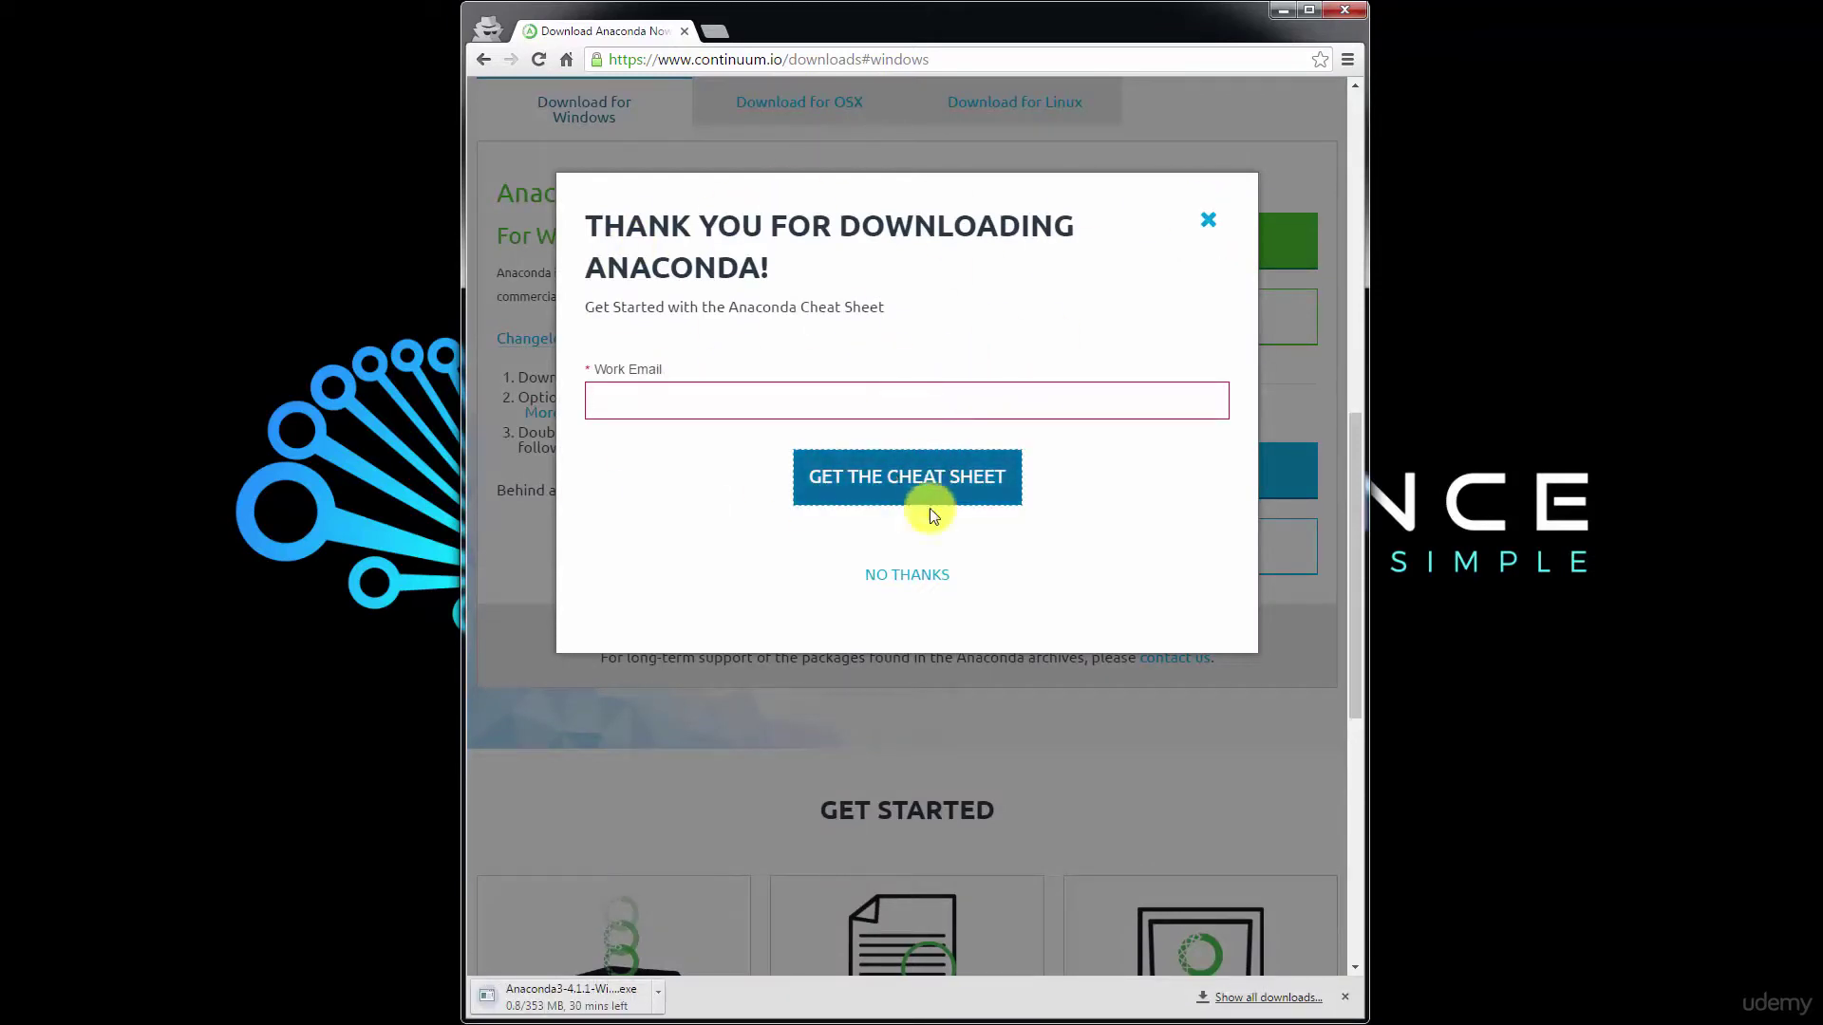
pyautogui.click(899, 577)
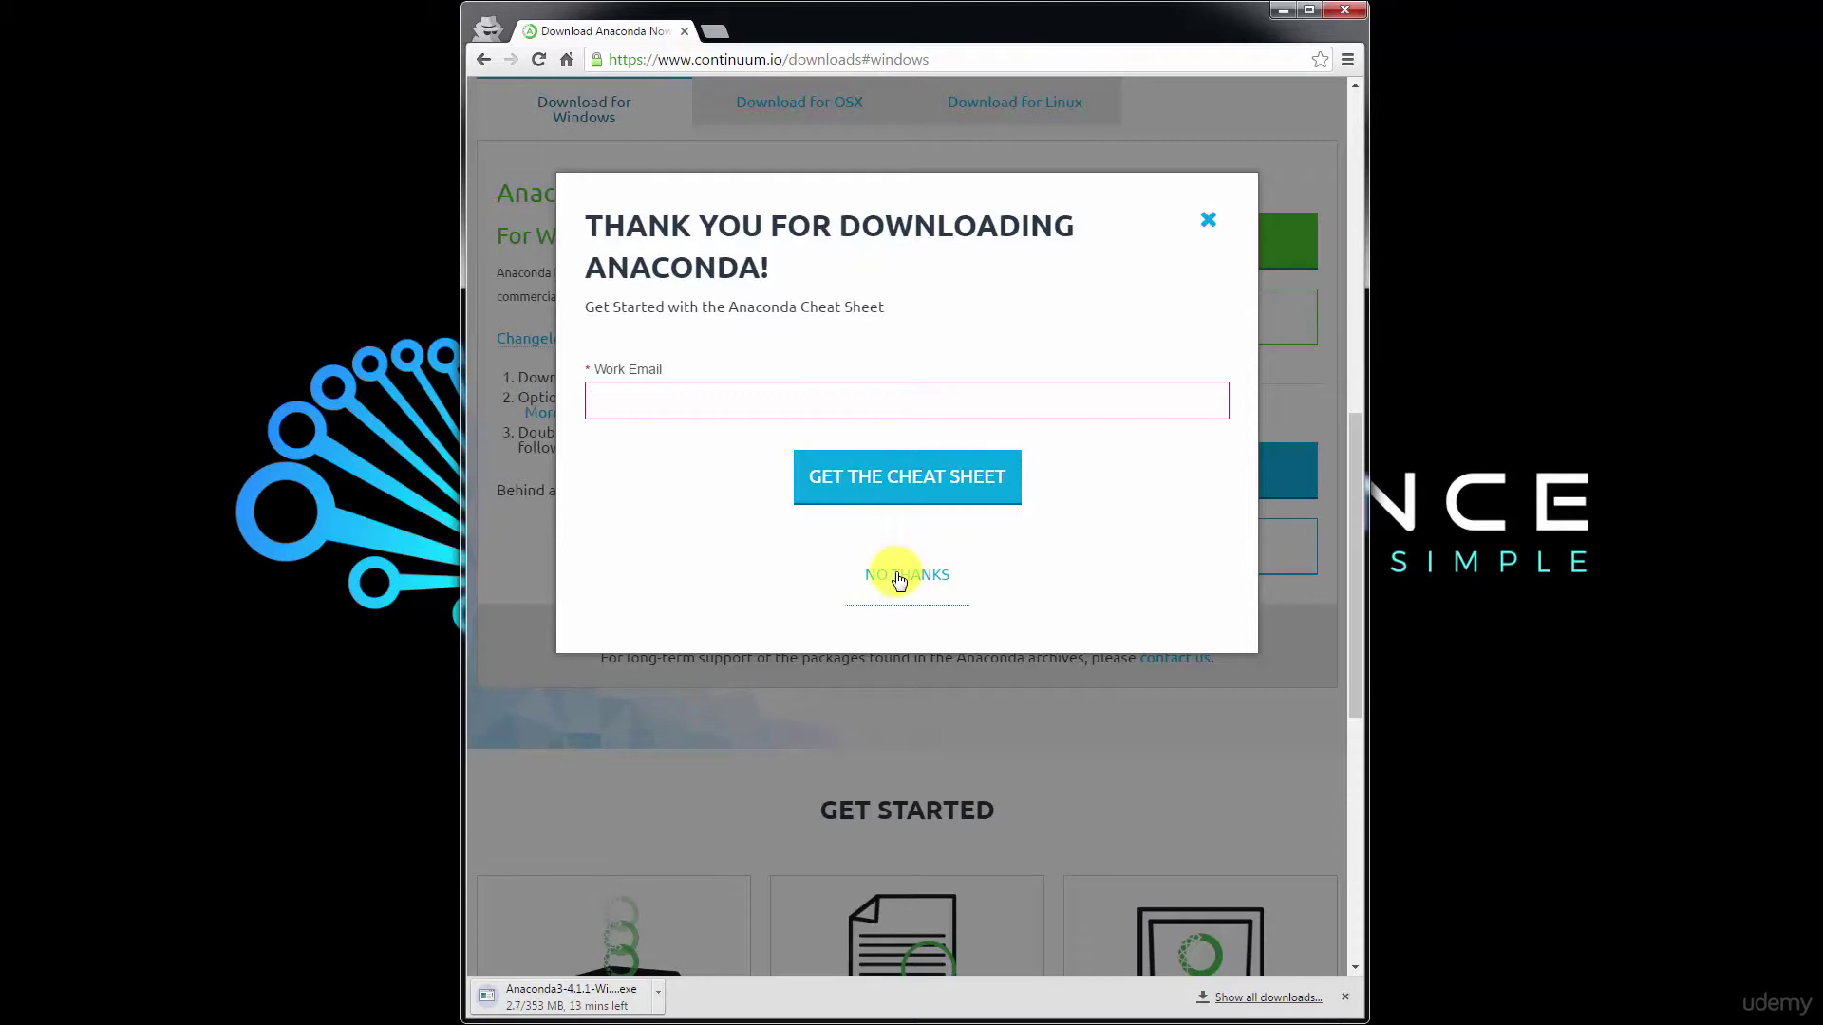
pyautogui.click(899, 576)
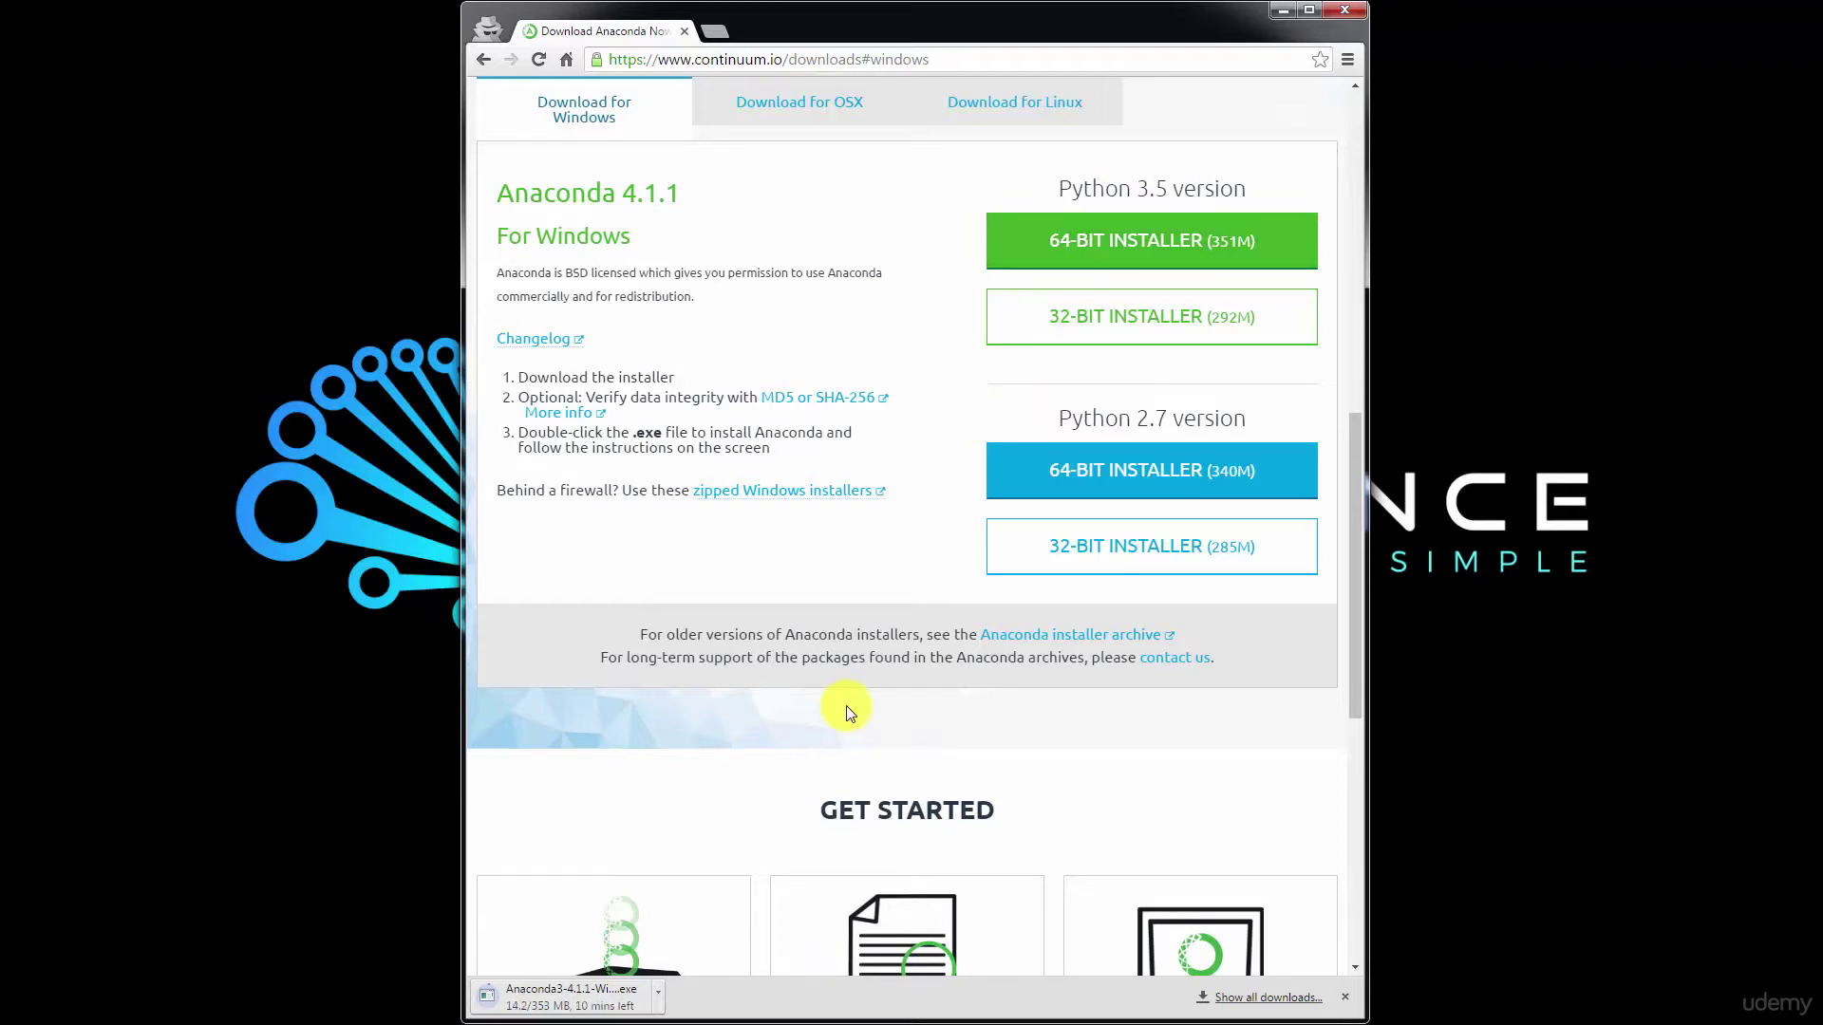
# - Cancel the running download of the Anaconda installer
pyautogui.scroll(-2, 752, 615)
pyautogui.scroll(-4, 756, 619)
pyautogui.scroll(15, 750, 627)
pyautogui.scroll(1, 748, 634)
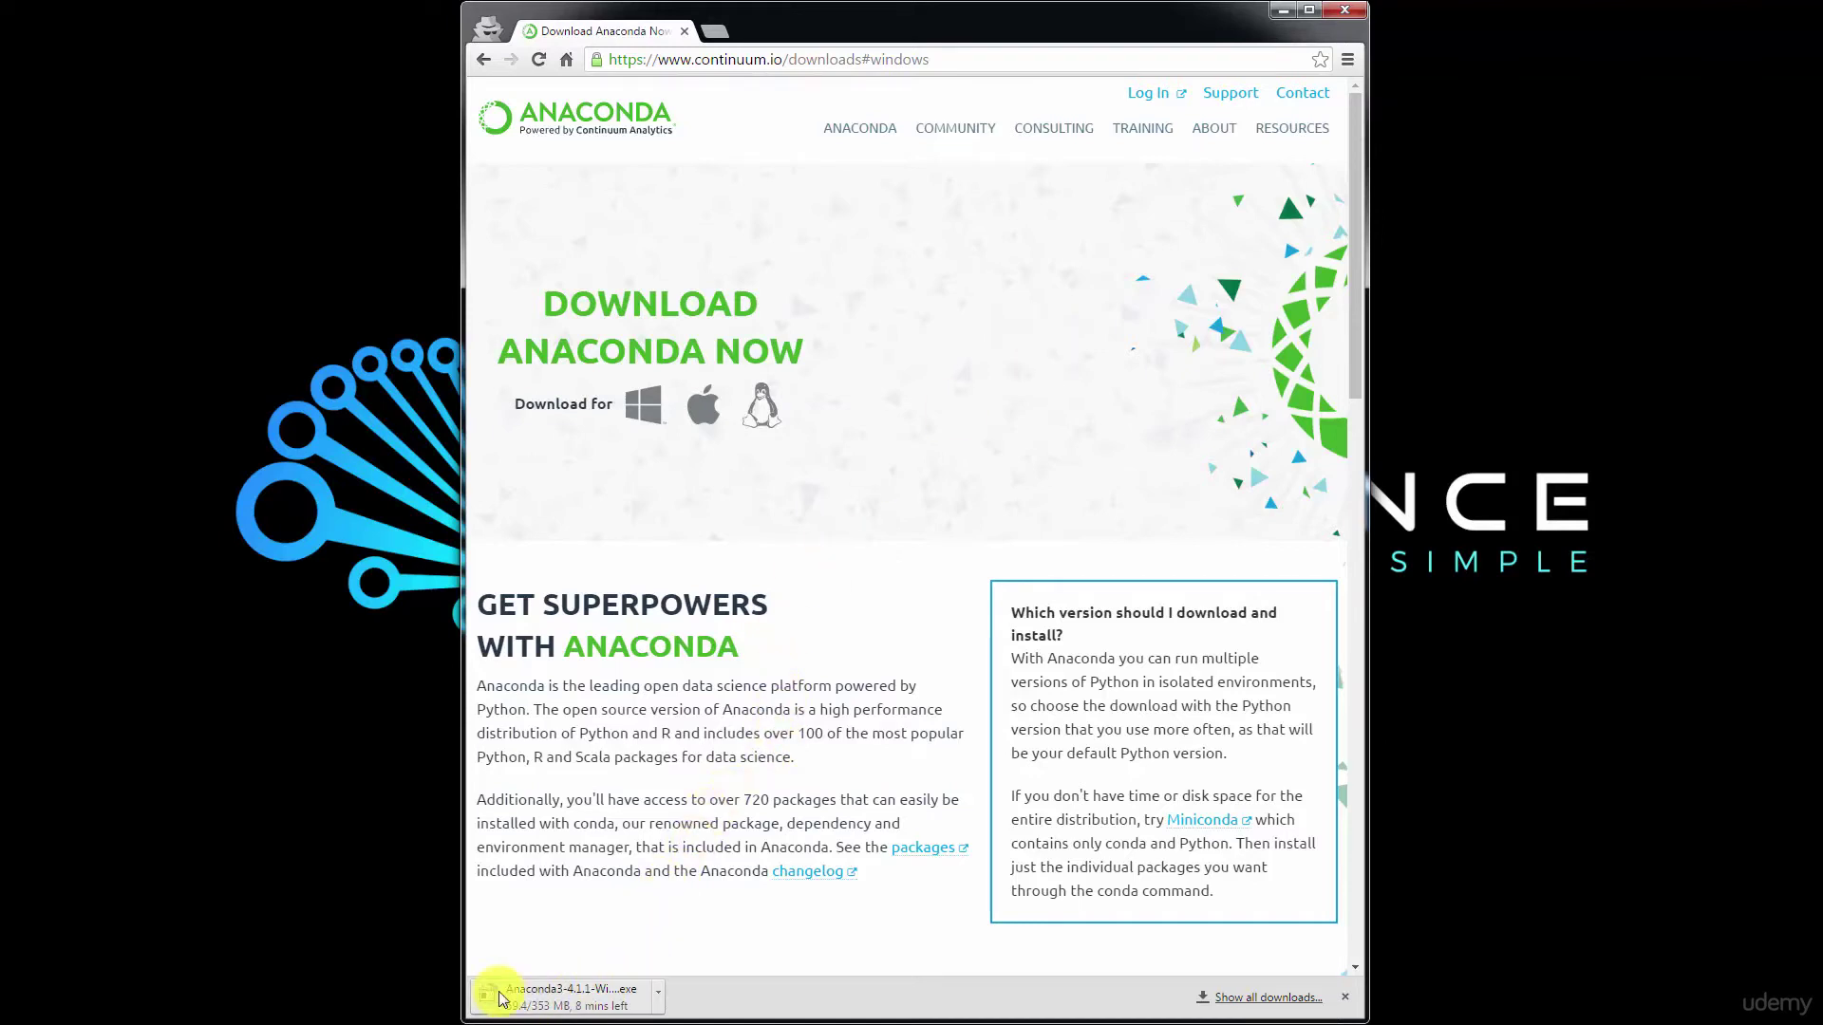
pyautogui.click(658, 991)
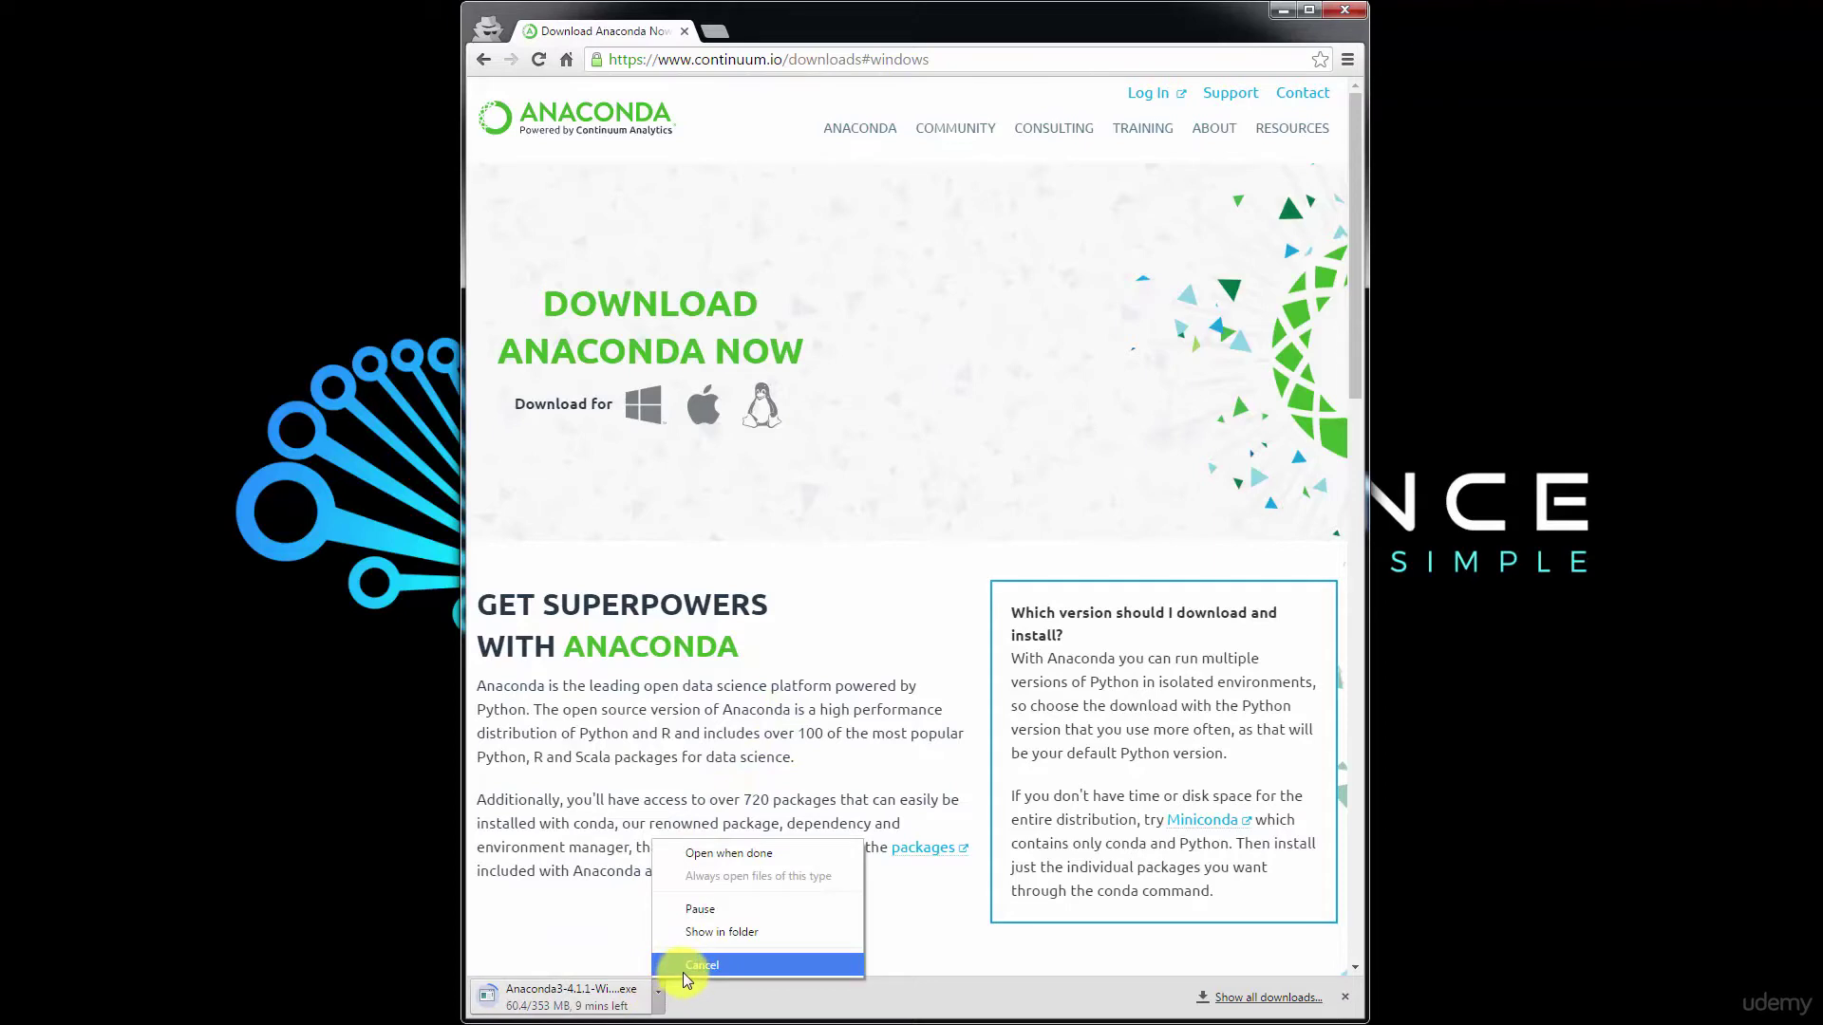
pyautogui.click(680, 973)
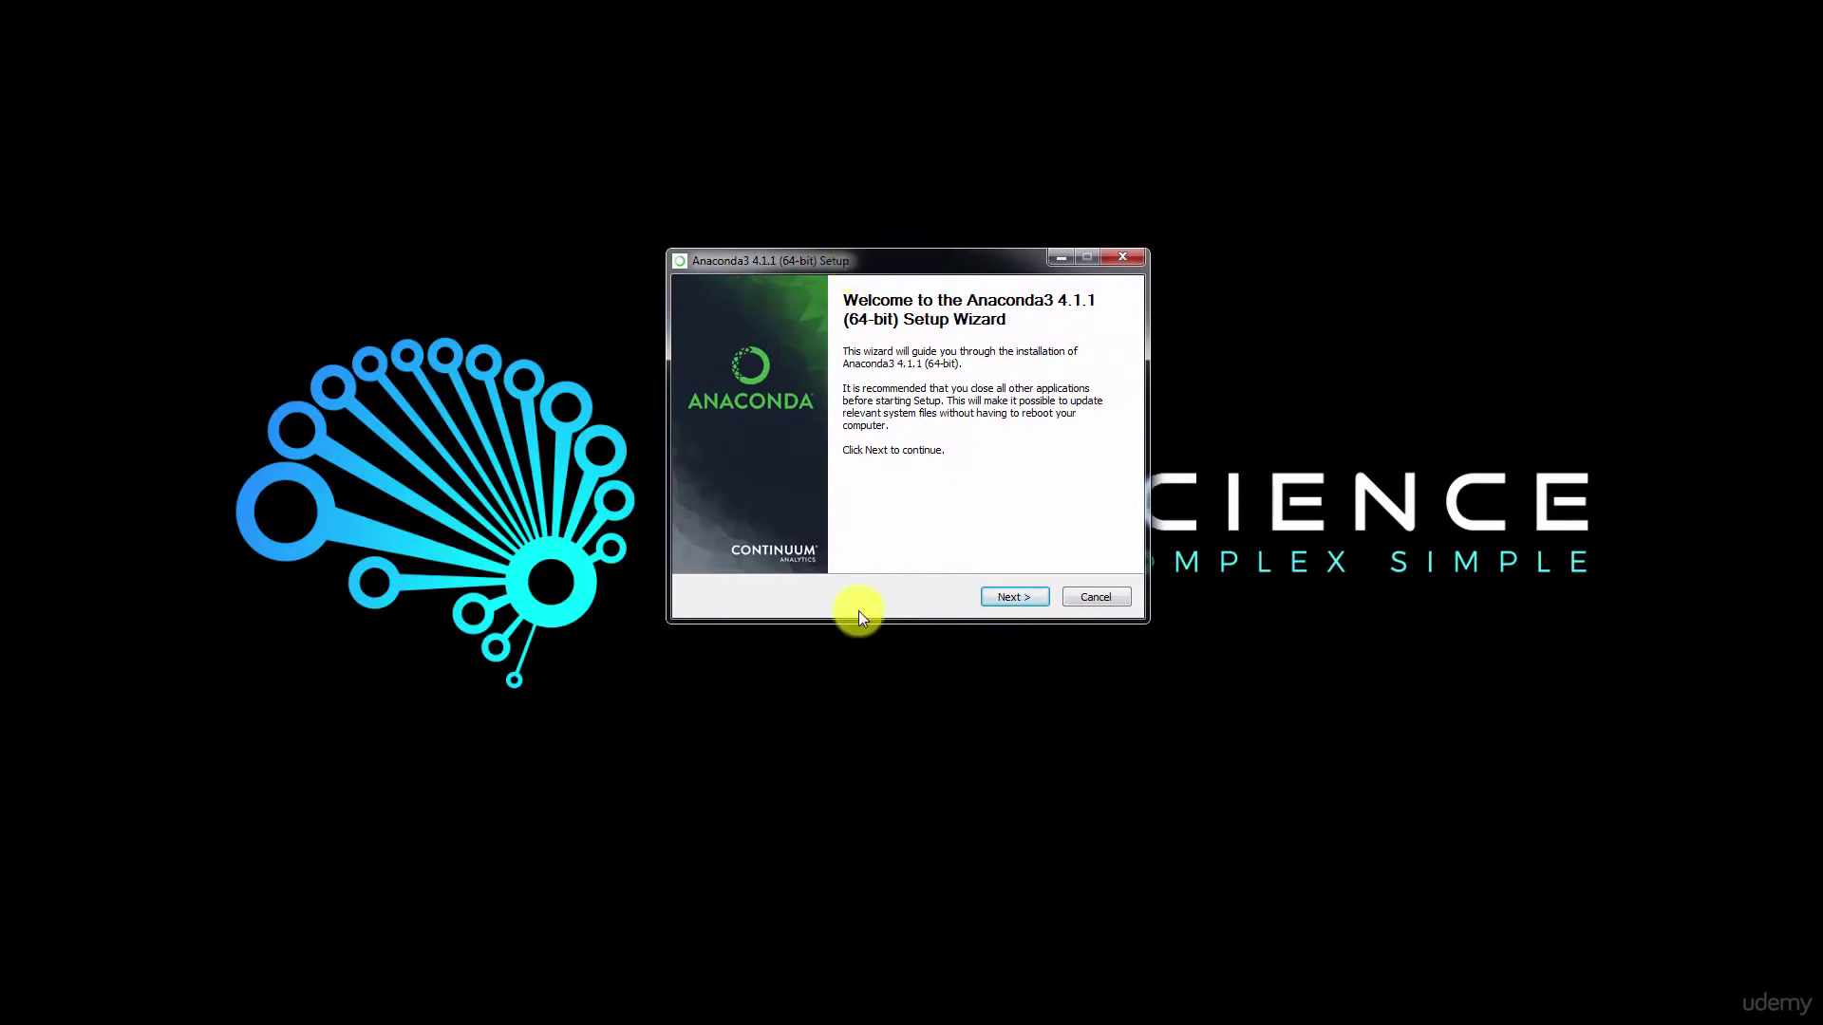
# - Go through the Anaconda3 setup wizard, accepting the license and the Just Me installation type, and cancel setup at the install location page
pyautogui.click(1014, 596)
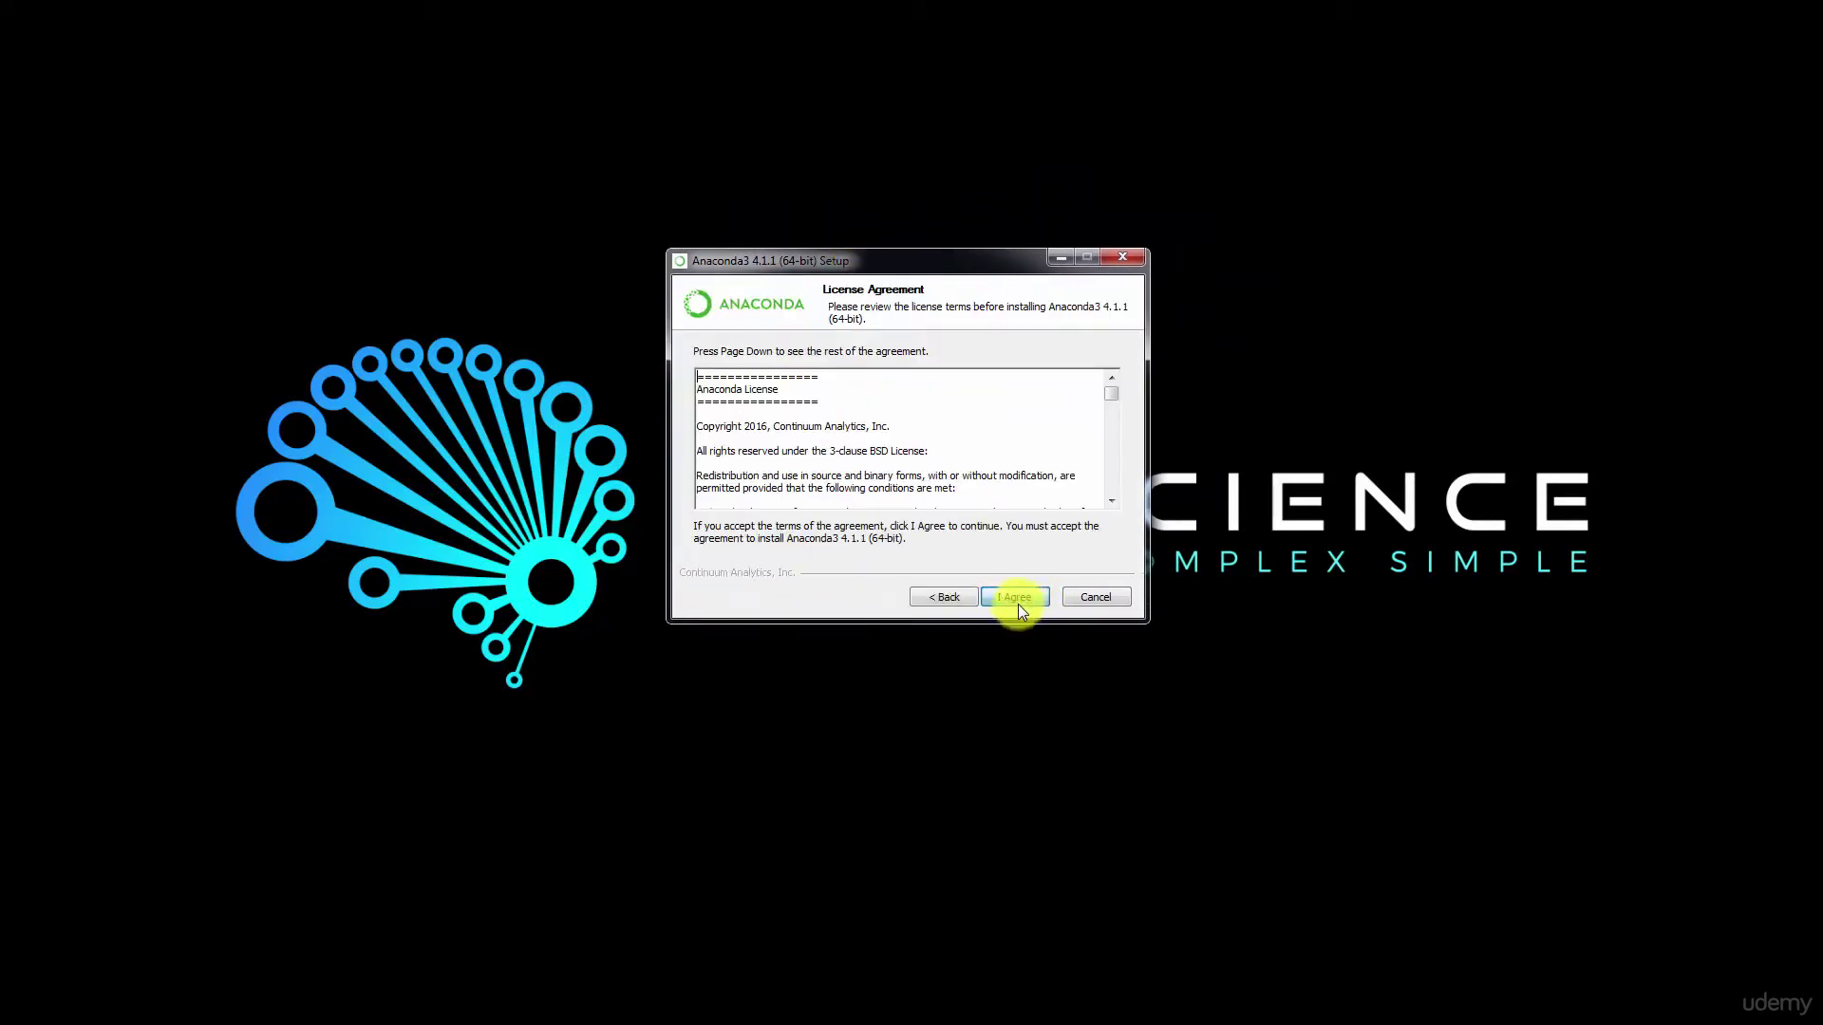
pyautogui.click(1029, 601)
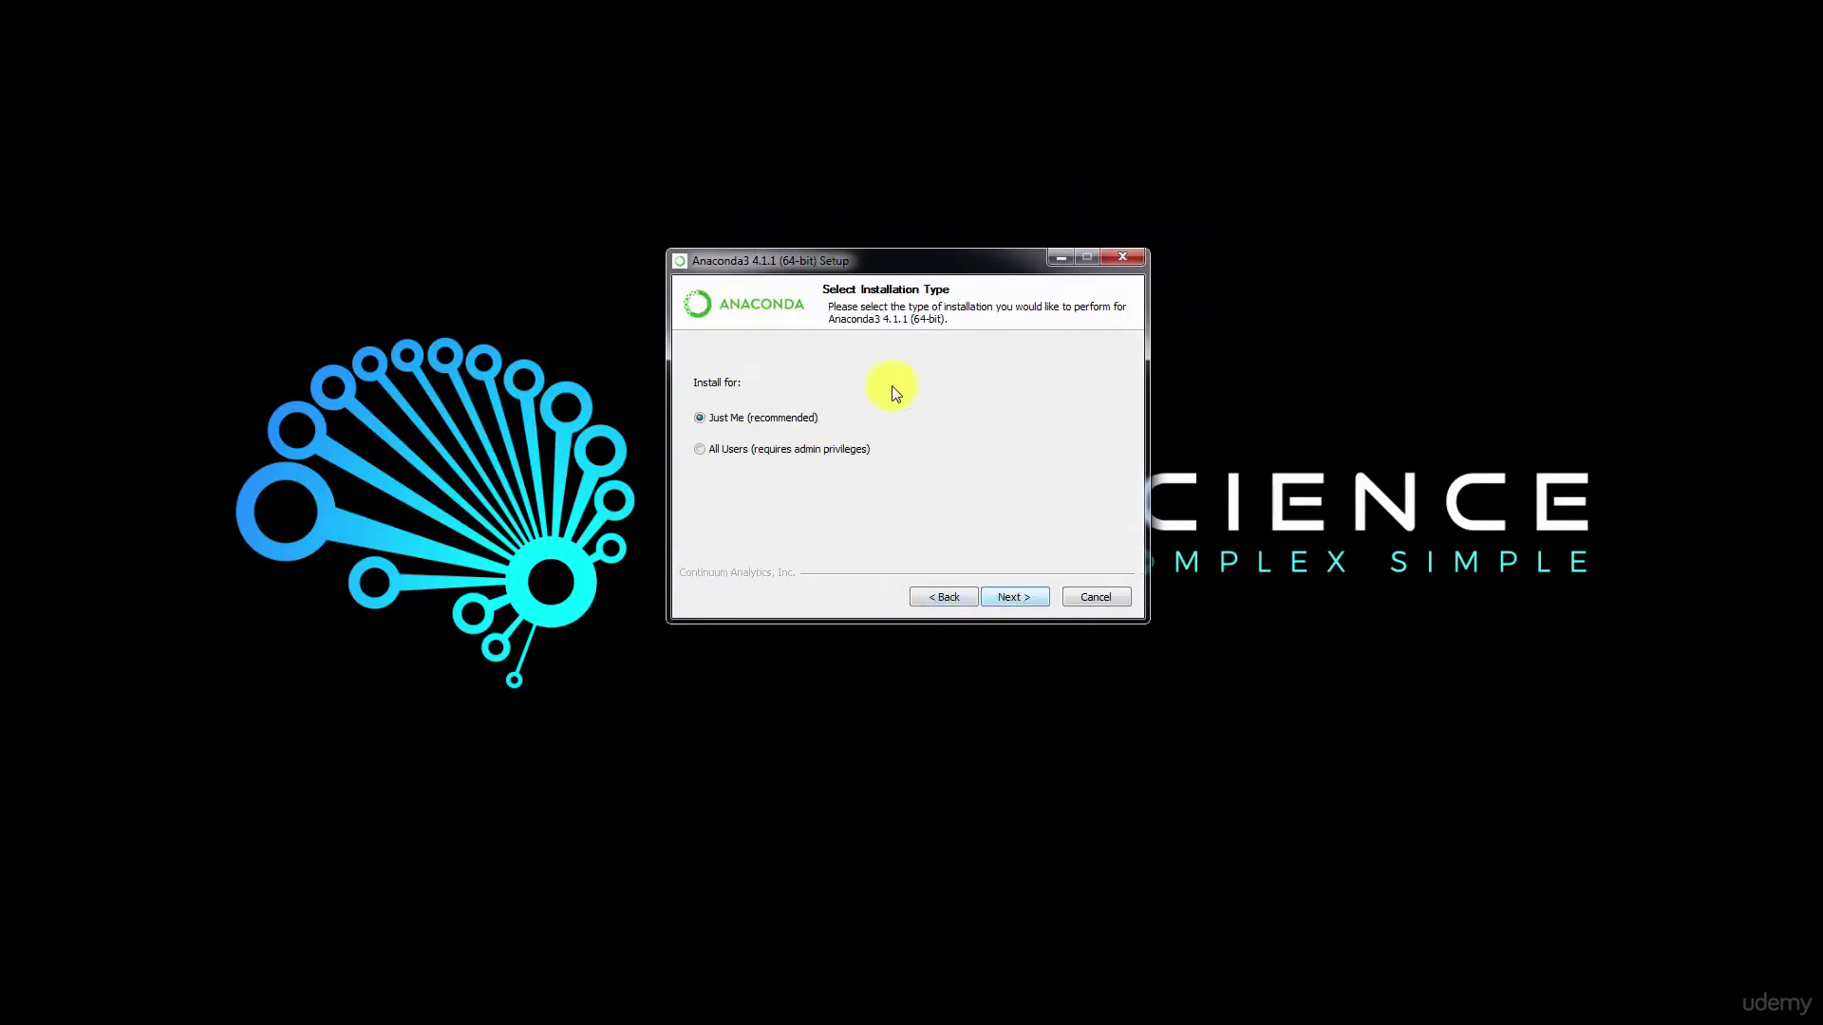
pyautogui.click(1033, 597)
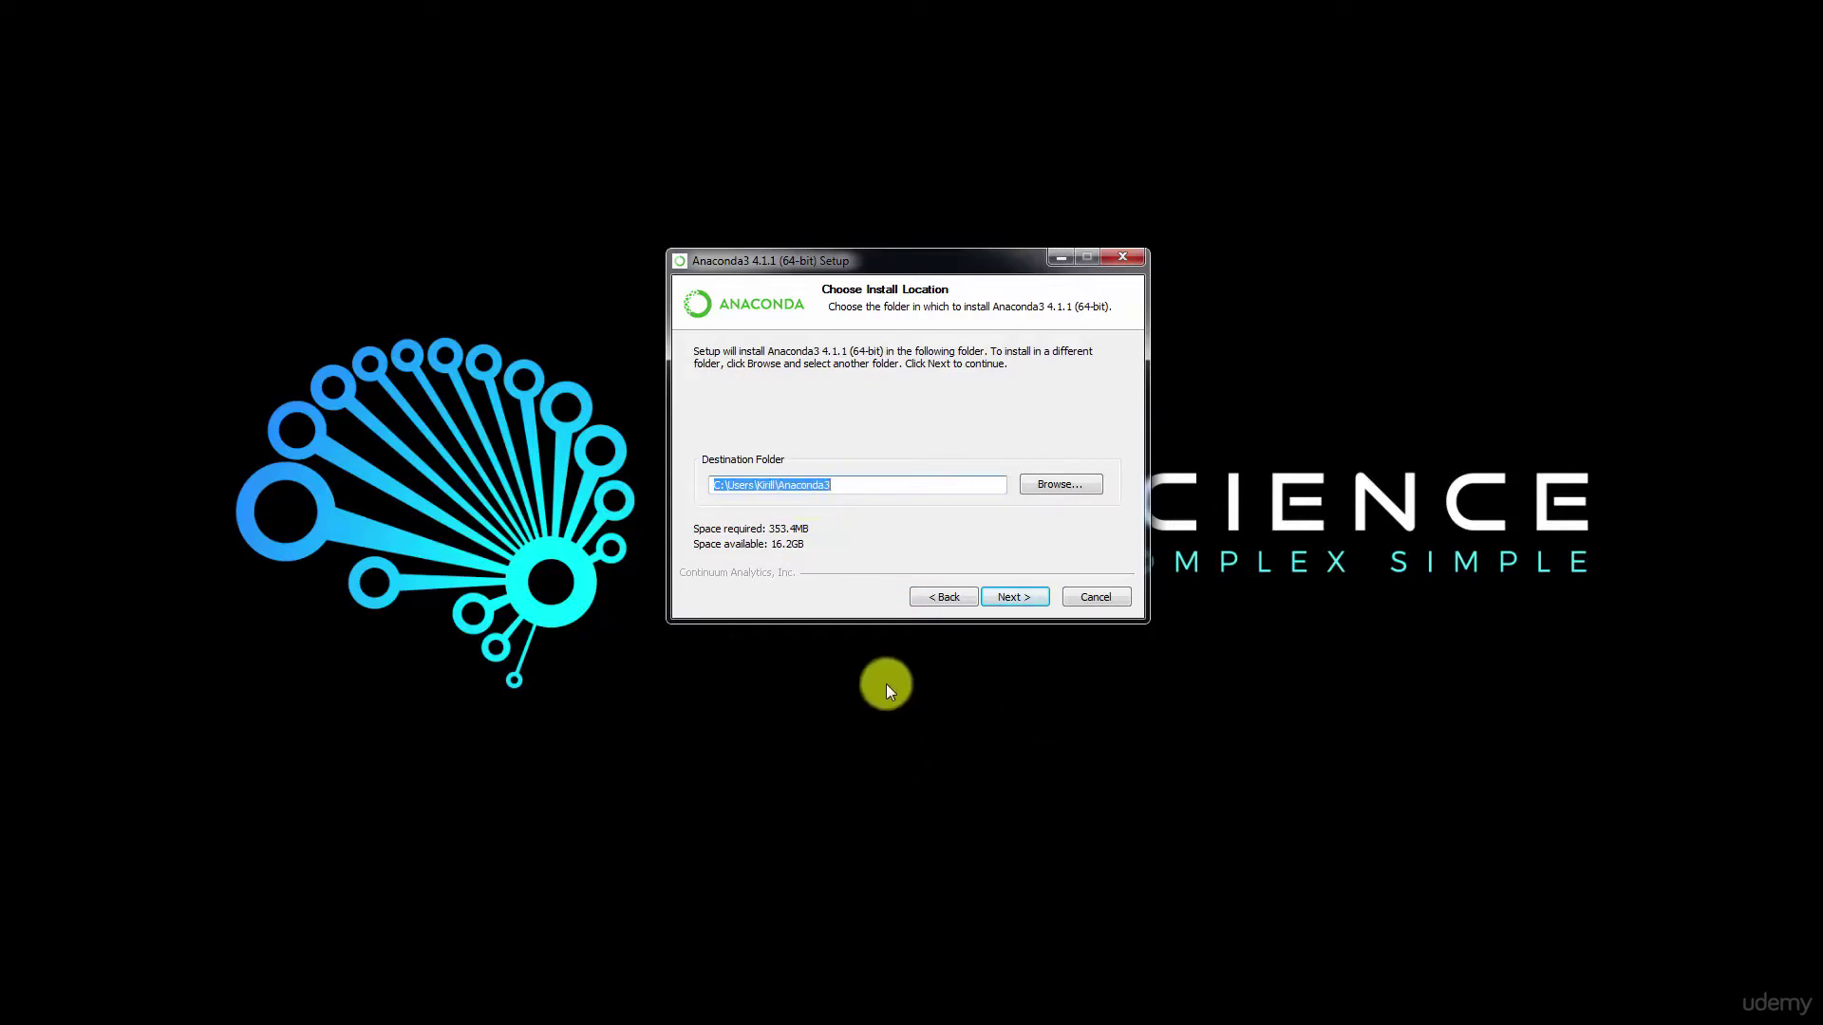
pyautogui.click(1111, 600)
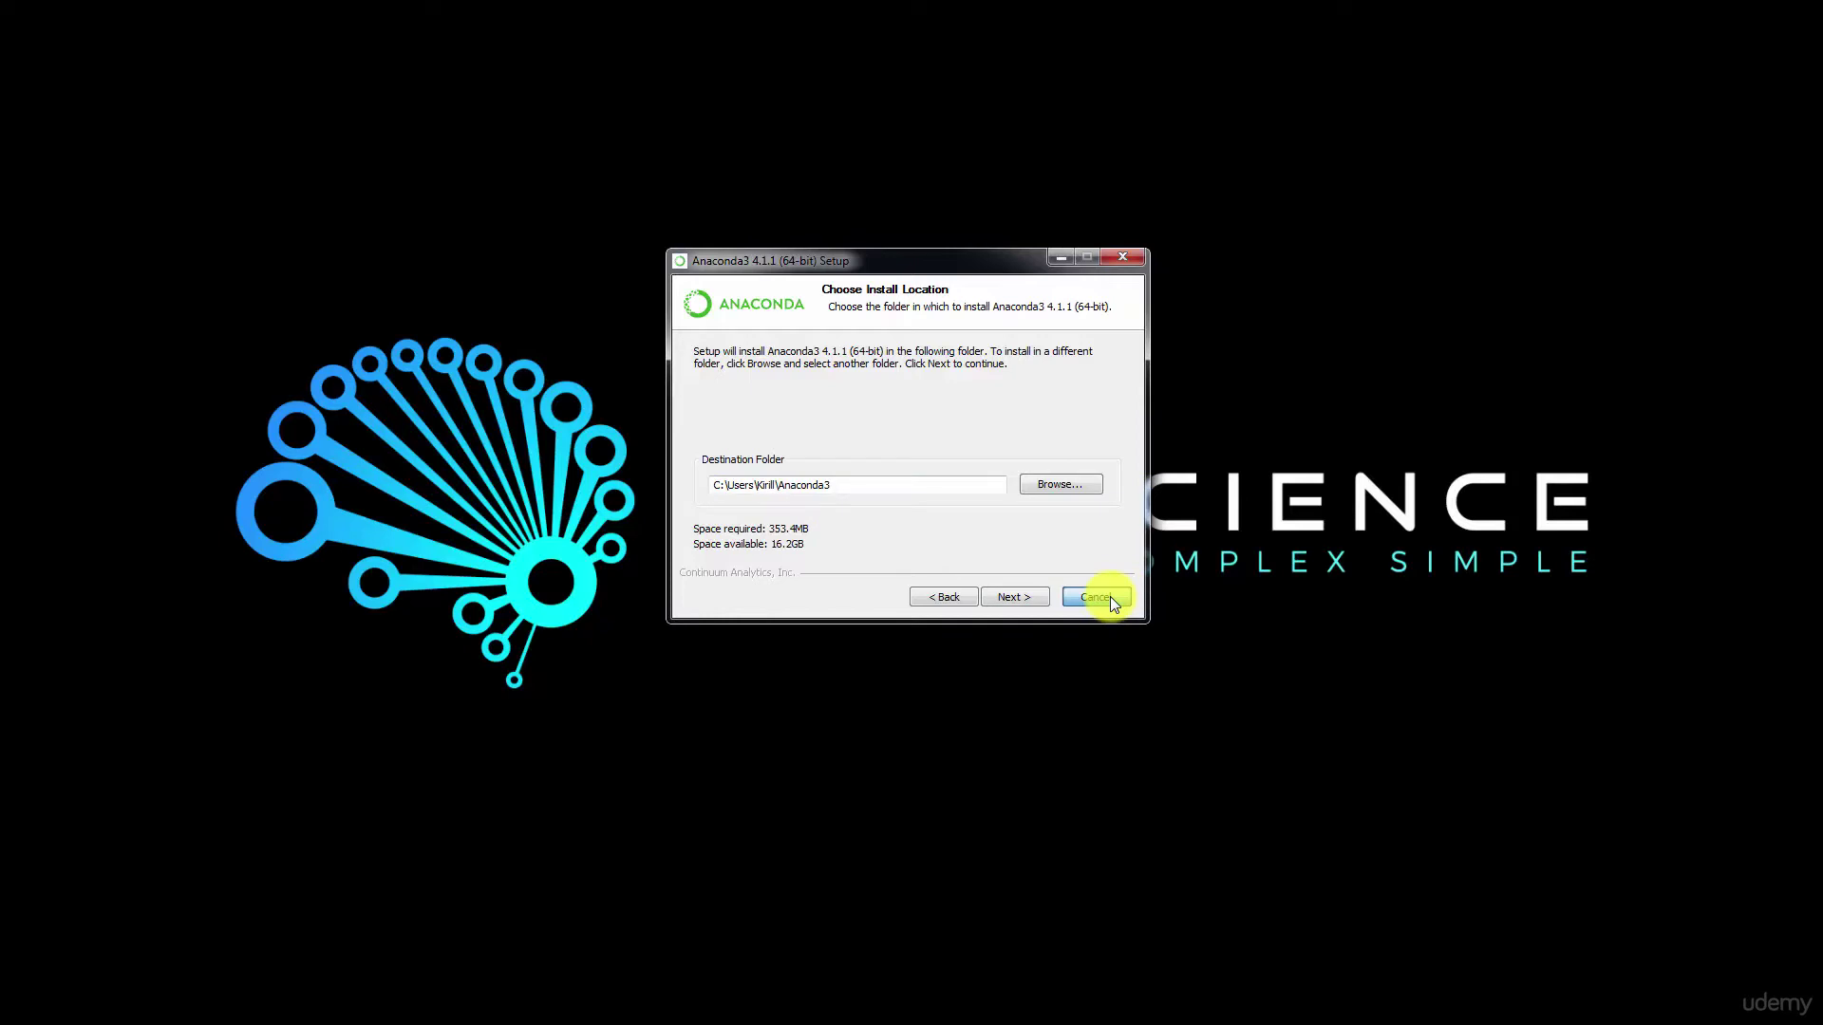
pyautogui.click(968, 587)
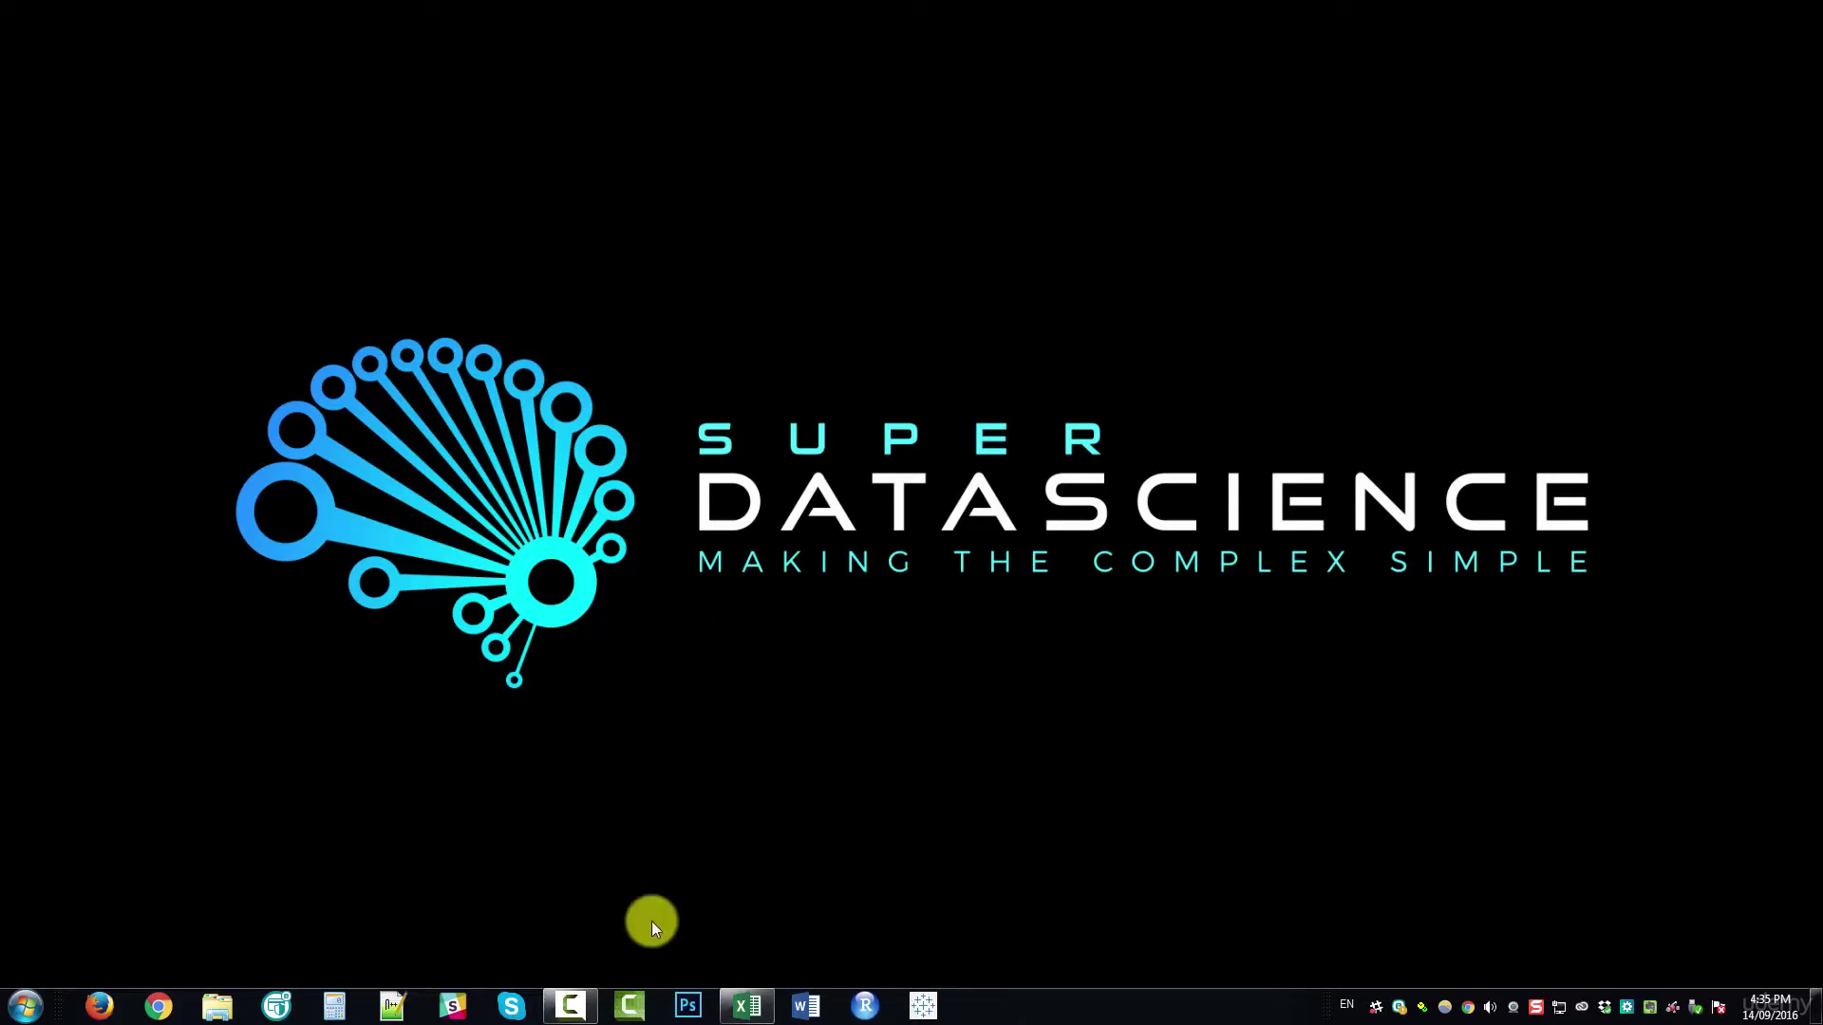
# - Search the installed programs for "anaconda", open Anaconda Navigator and maximize its window
pyautogui.click(27, 1009)
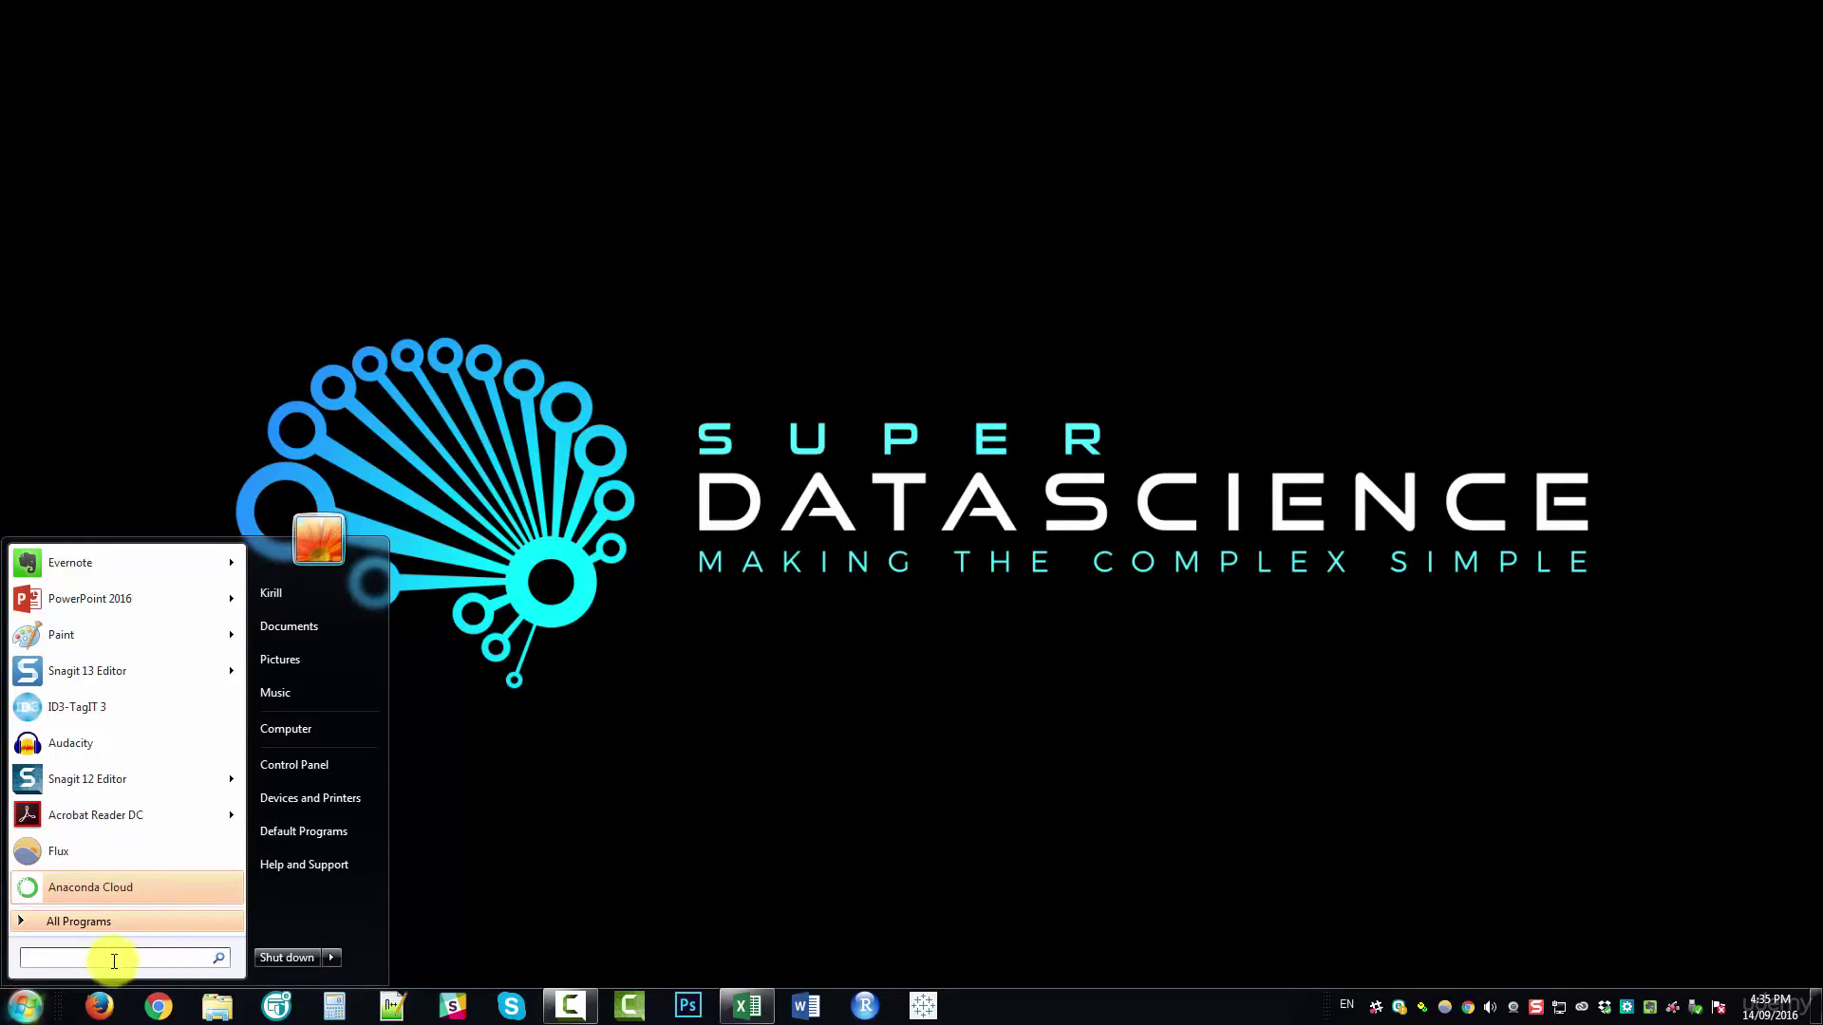
pyautogui.write('an')
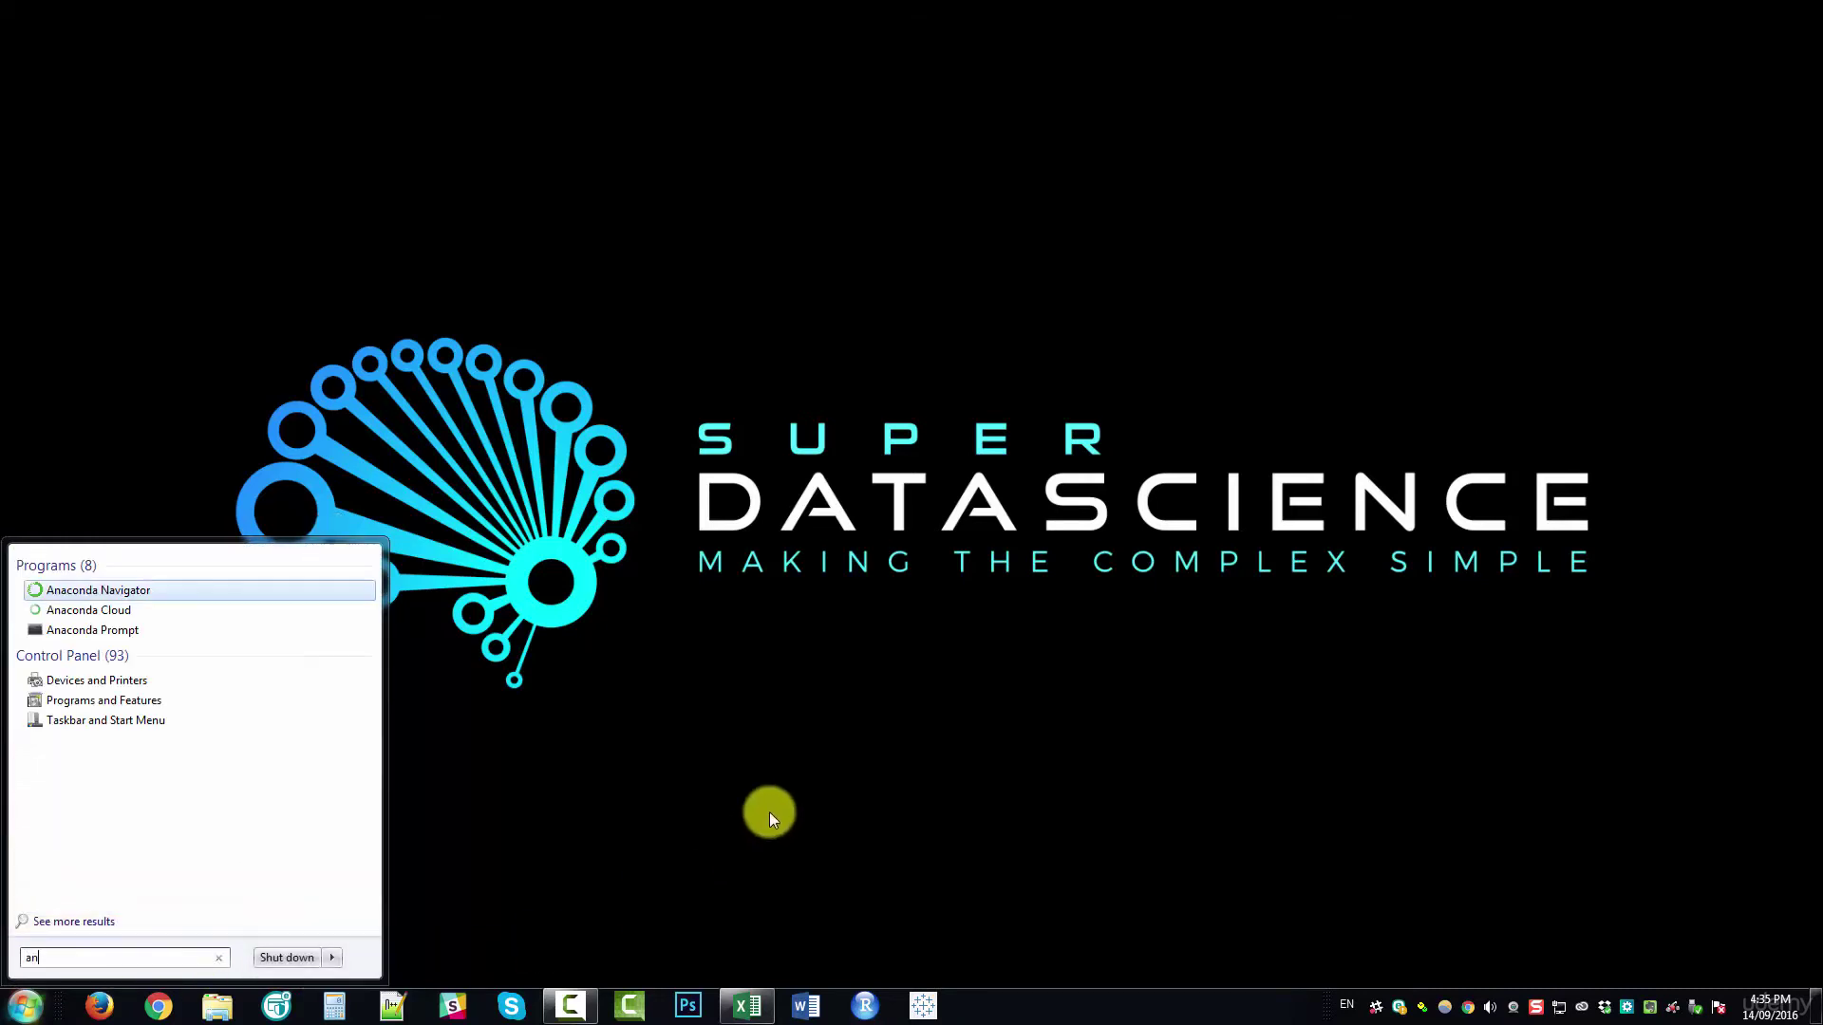
pyautogui.write('aconda')
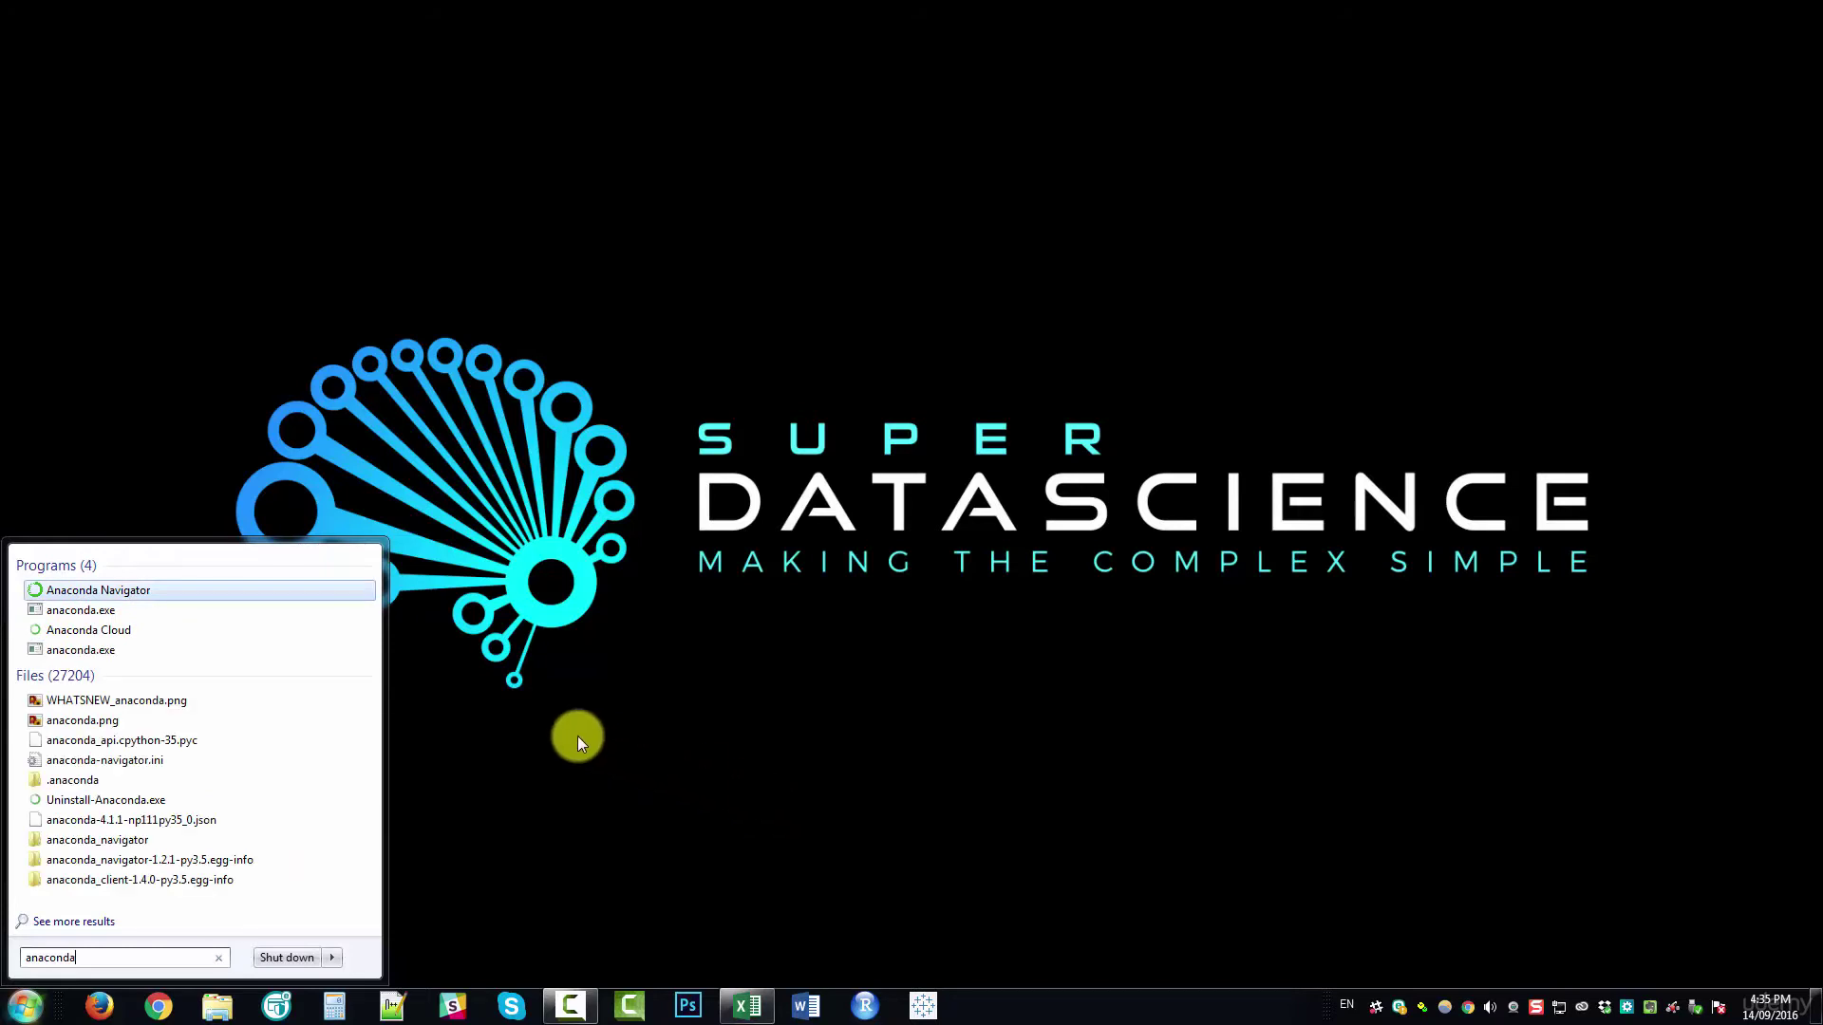
pyautogui.click(150, 595)
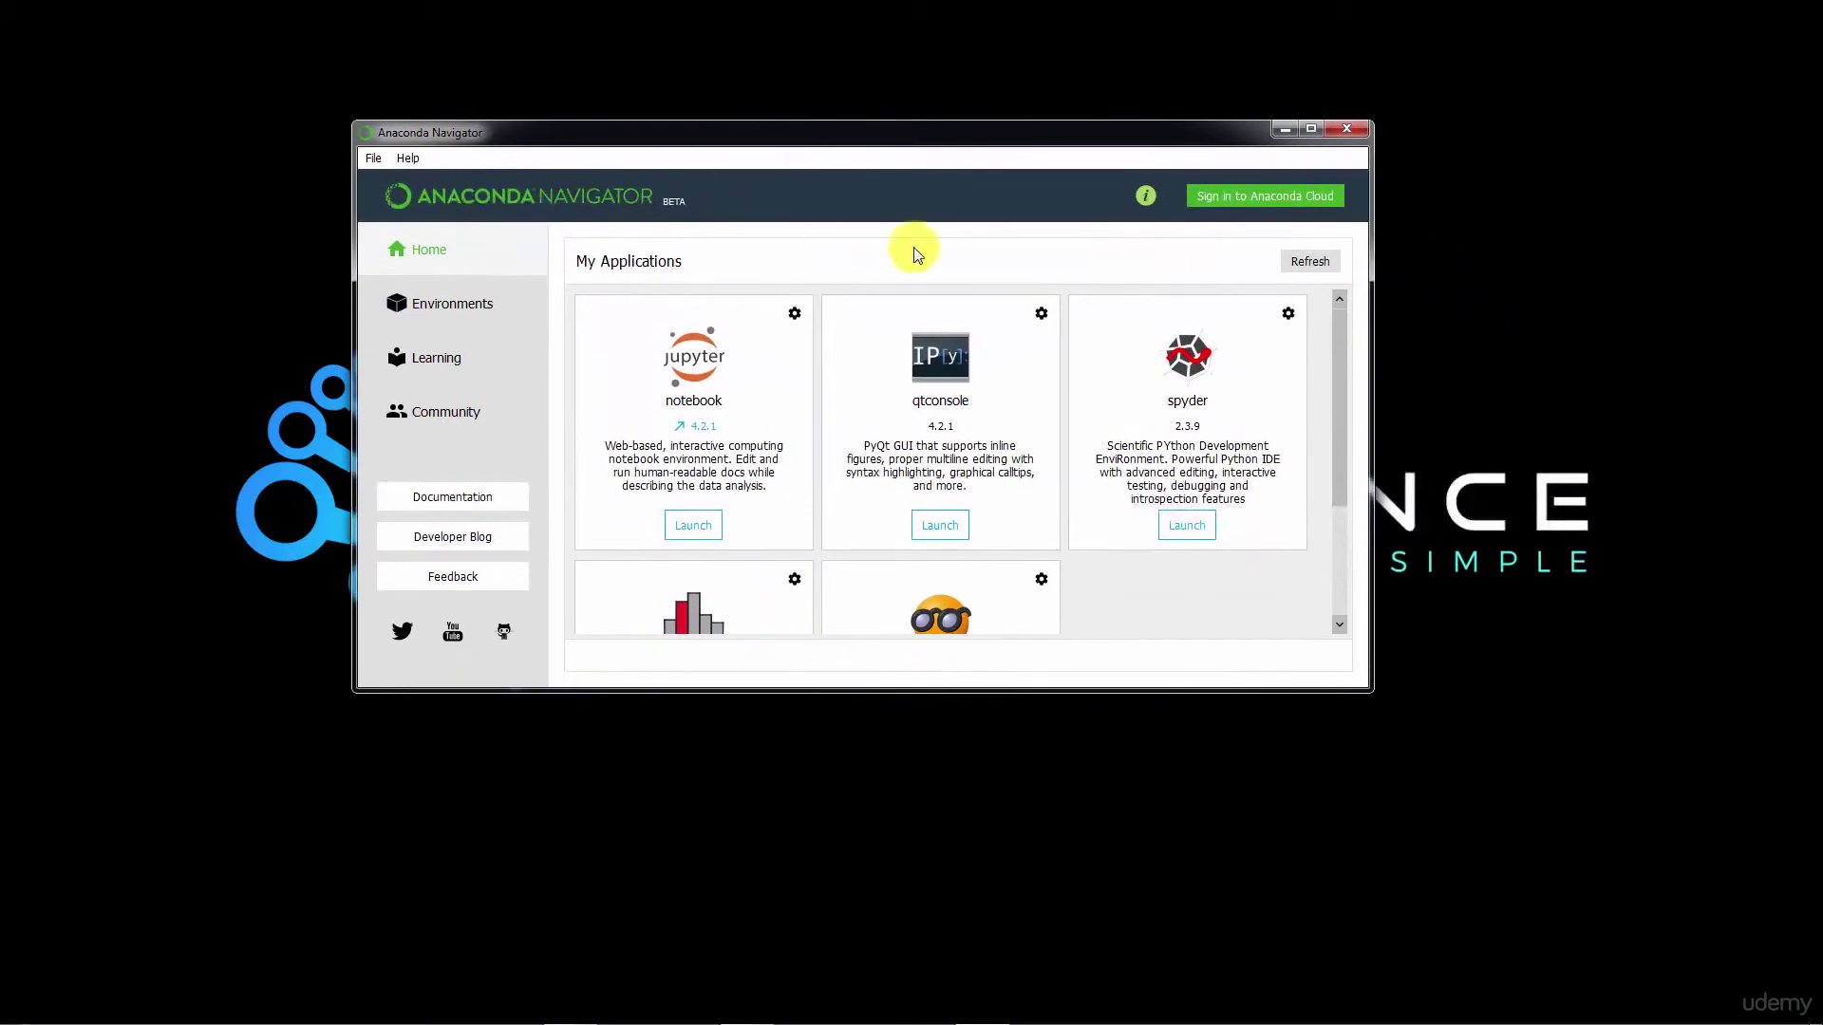
pyautogui.doubleClick(873, 135)
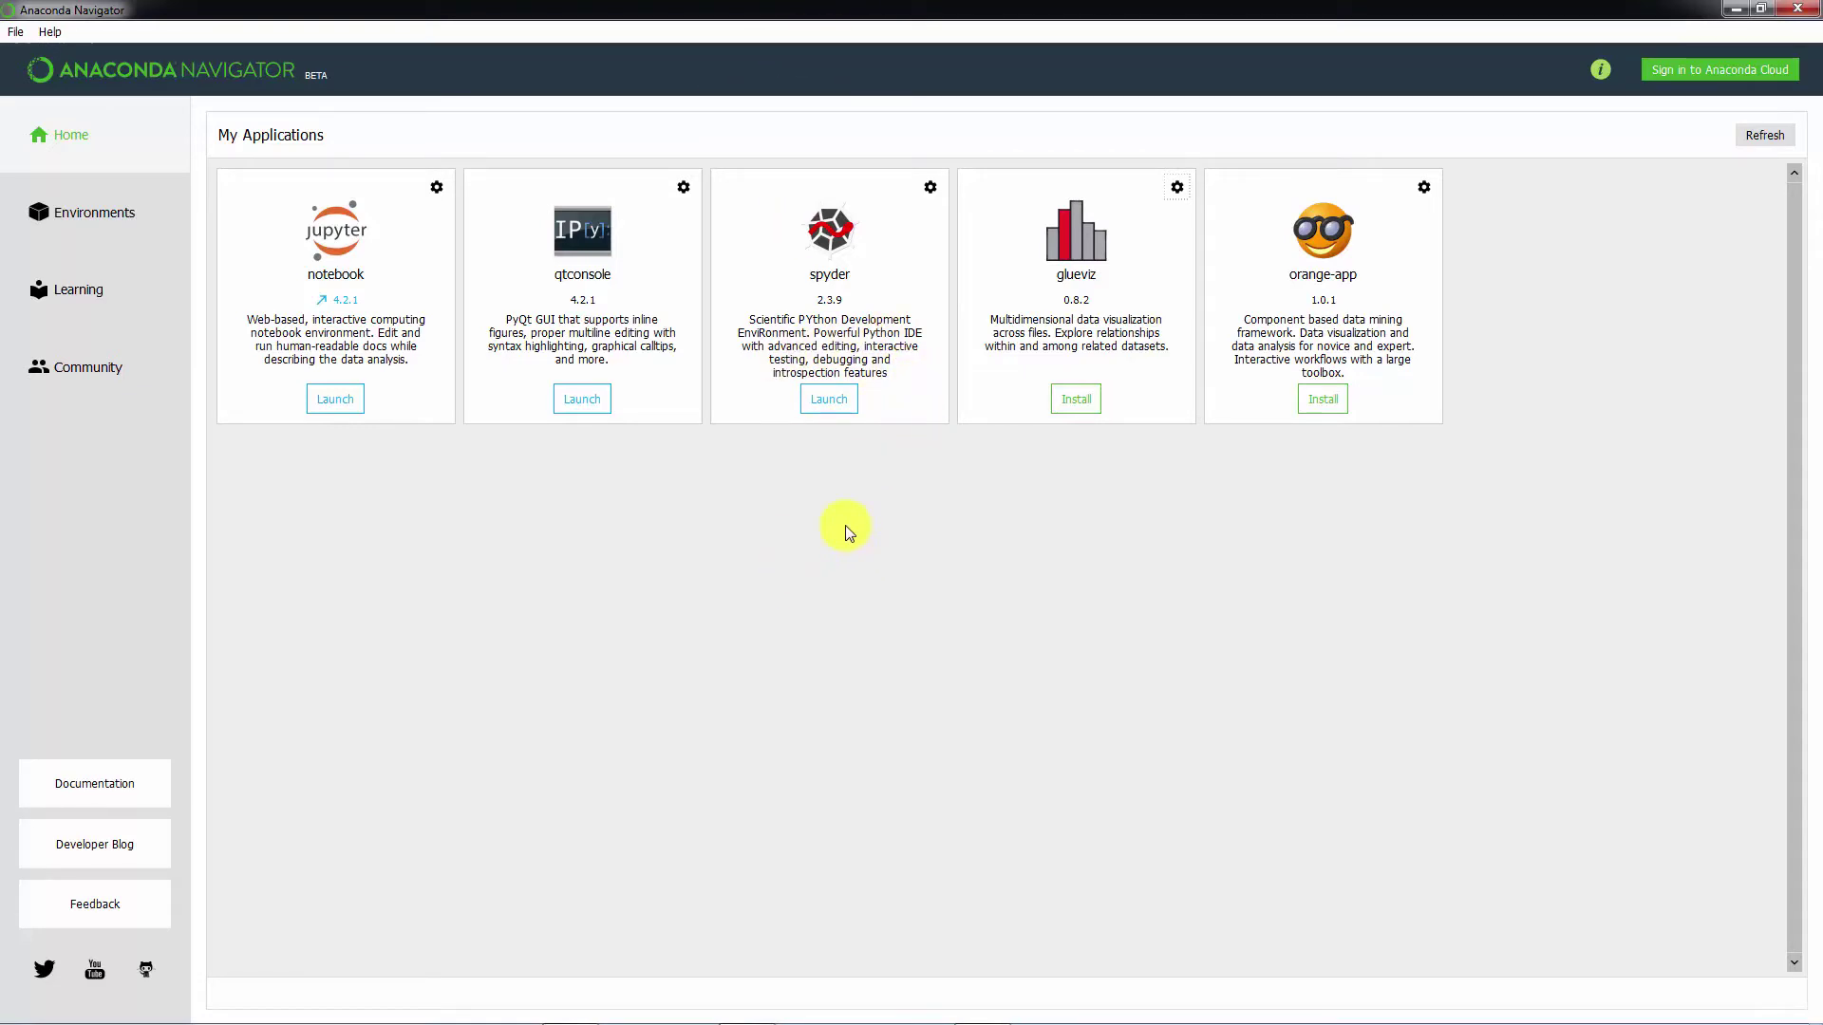
# - Launch Spyder, quit Anaconda Navigator and maximize the Spyder window
pyautogui.click(830, 399)
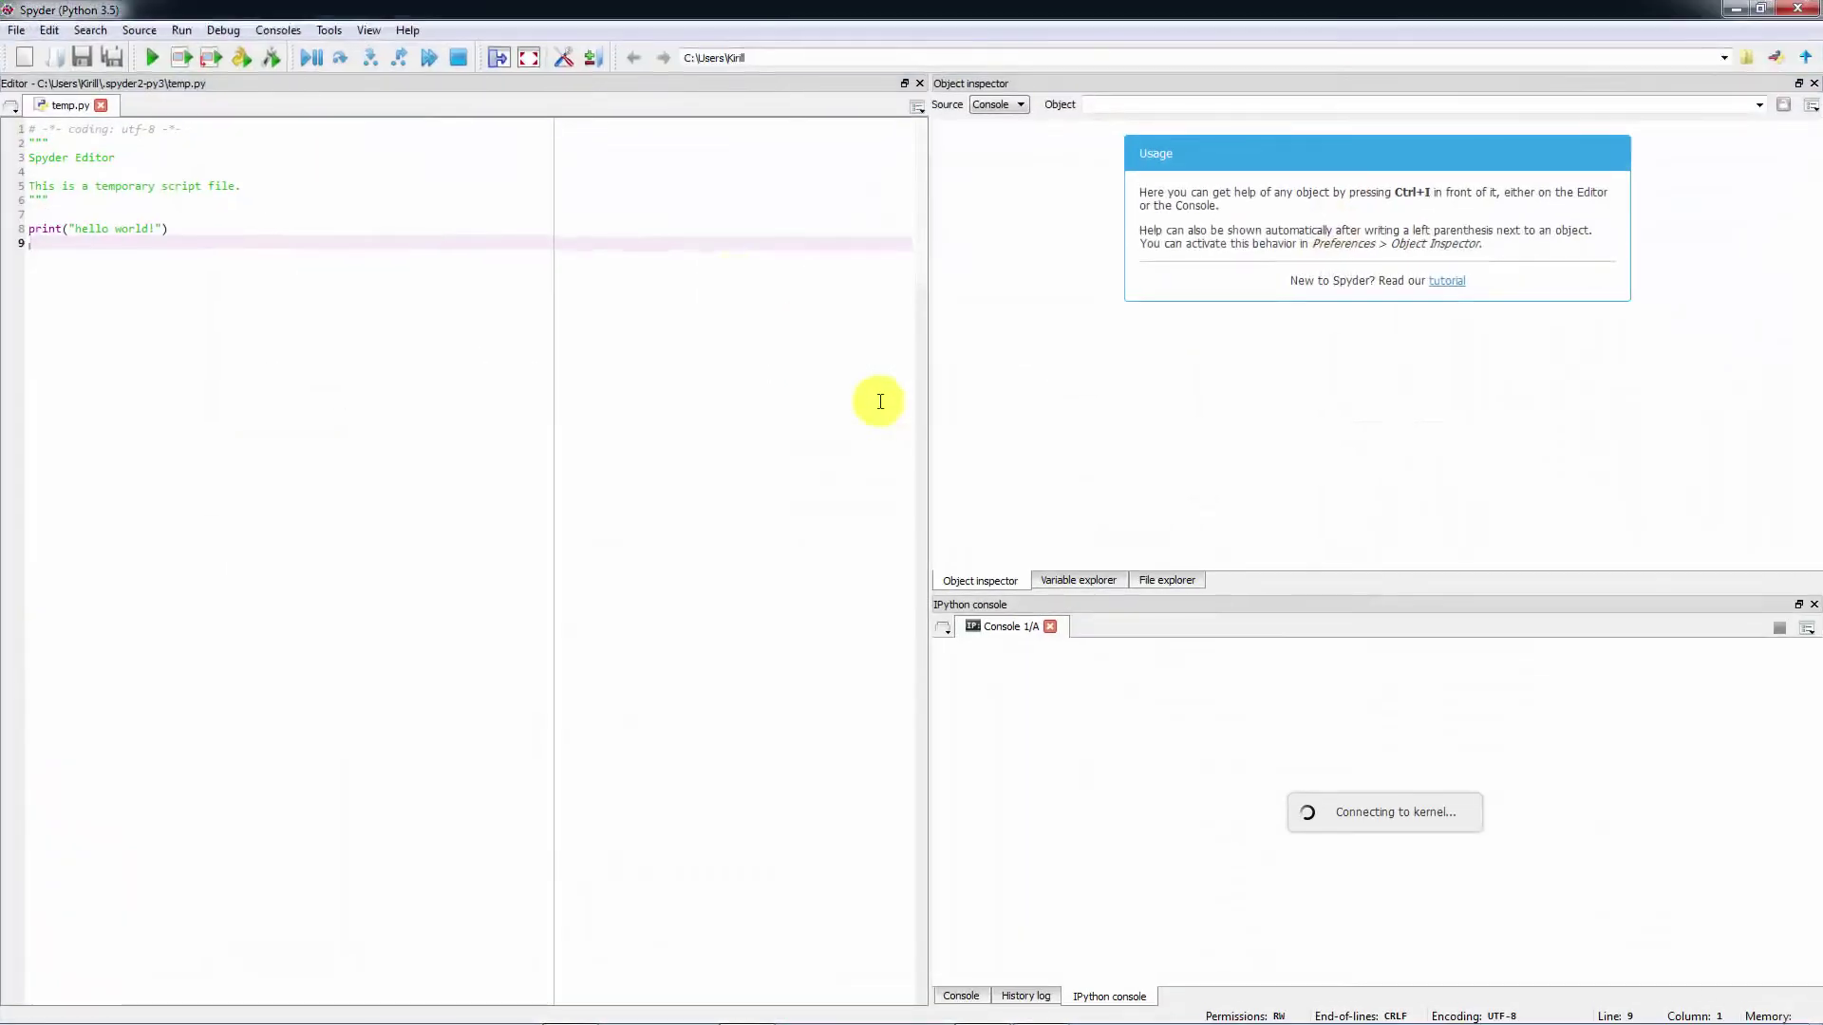
pyautogui.moveTo(719, 7); pyautogui.dragTo(989, 190)
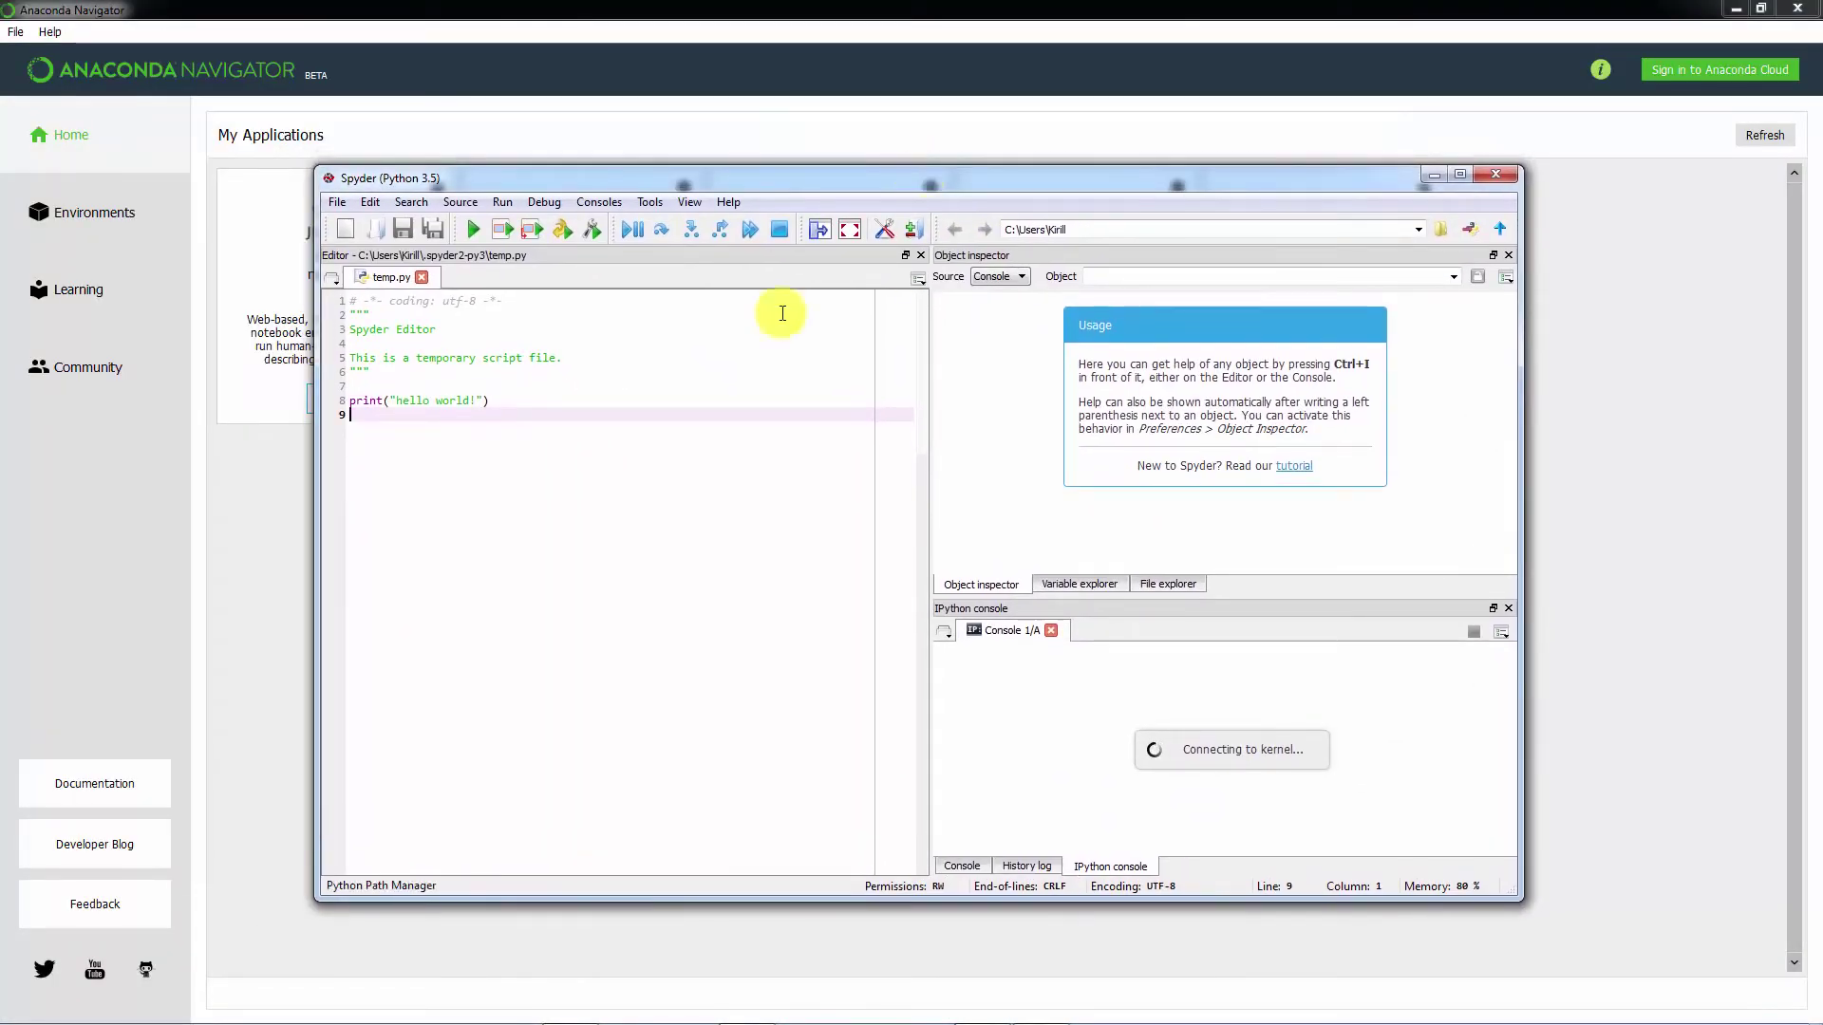
pyautogui.click(1816, 9)
pyautogui.click(913, 503)
pyautogui.click(993, 547)
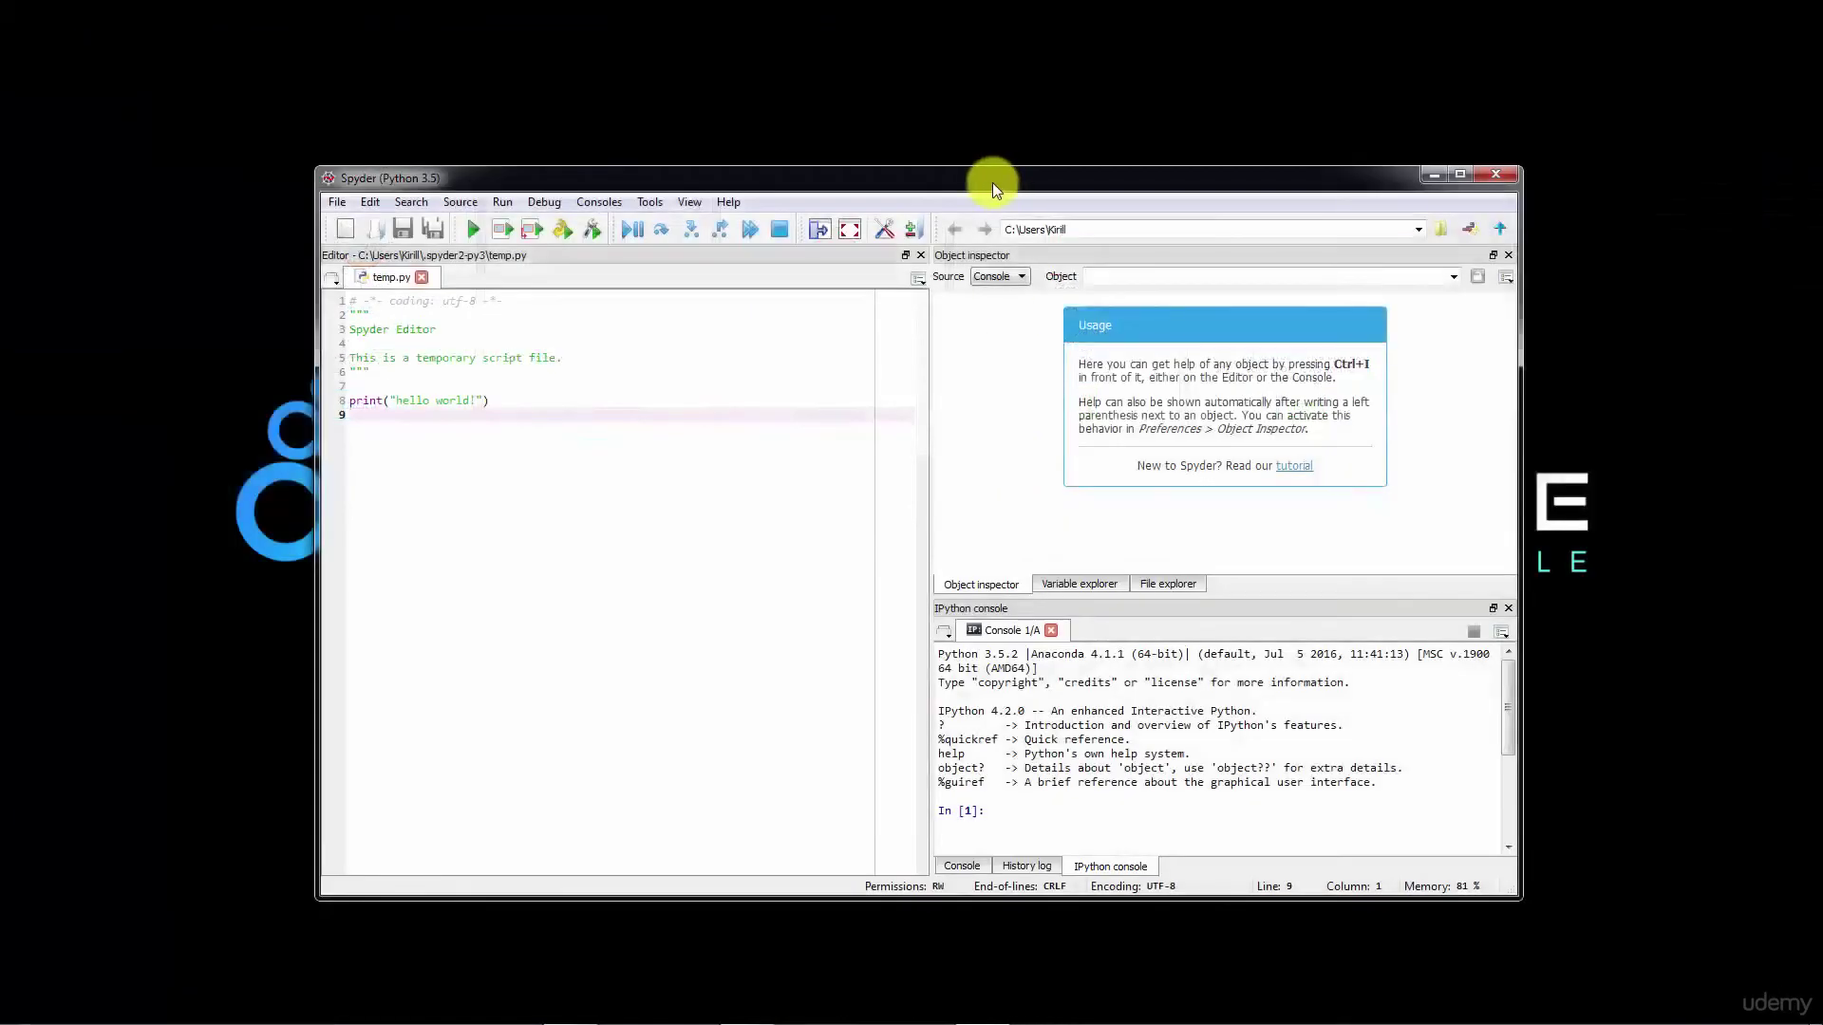
pyautogui.moveTo(881, 178); pyautogui.dragTo(883, 105)
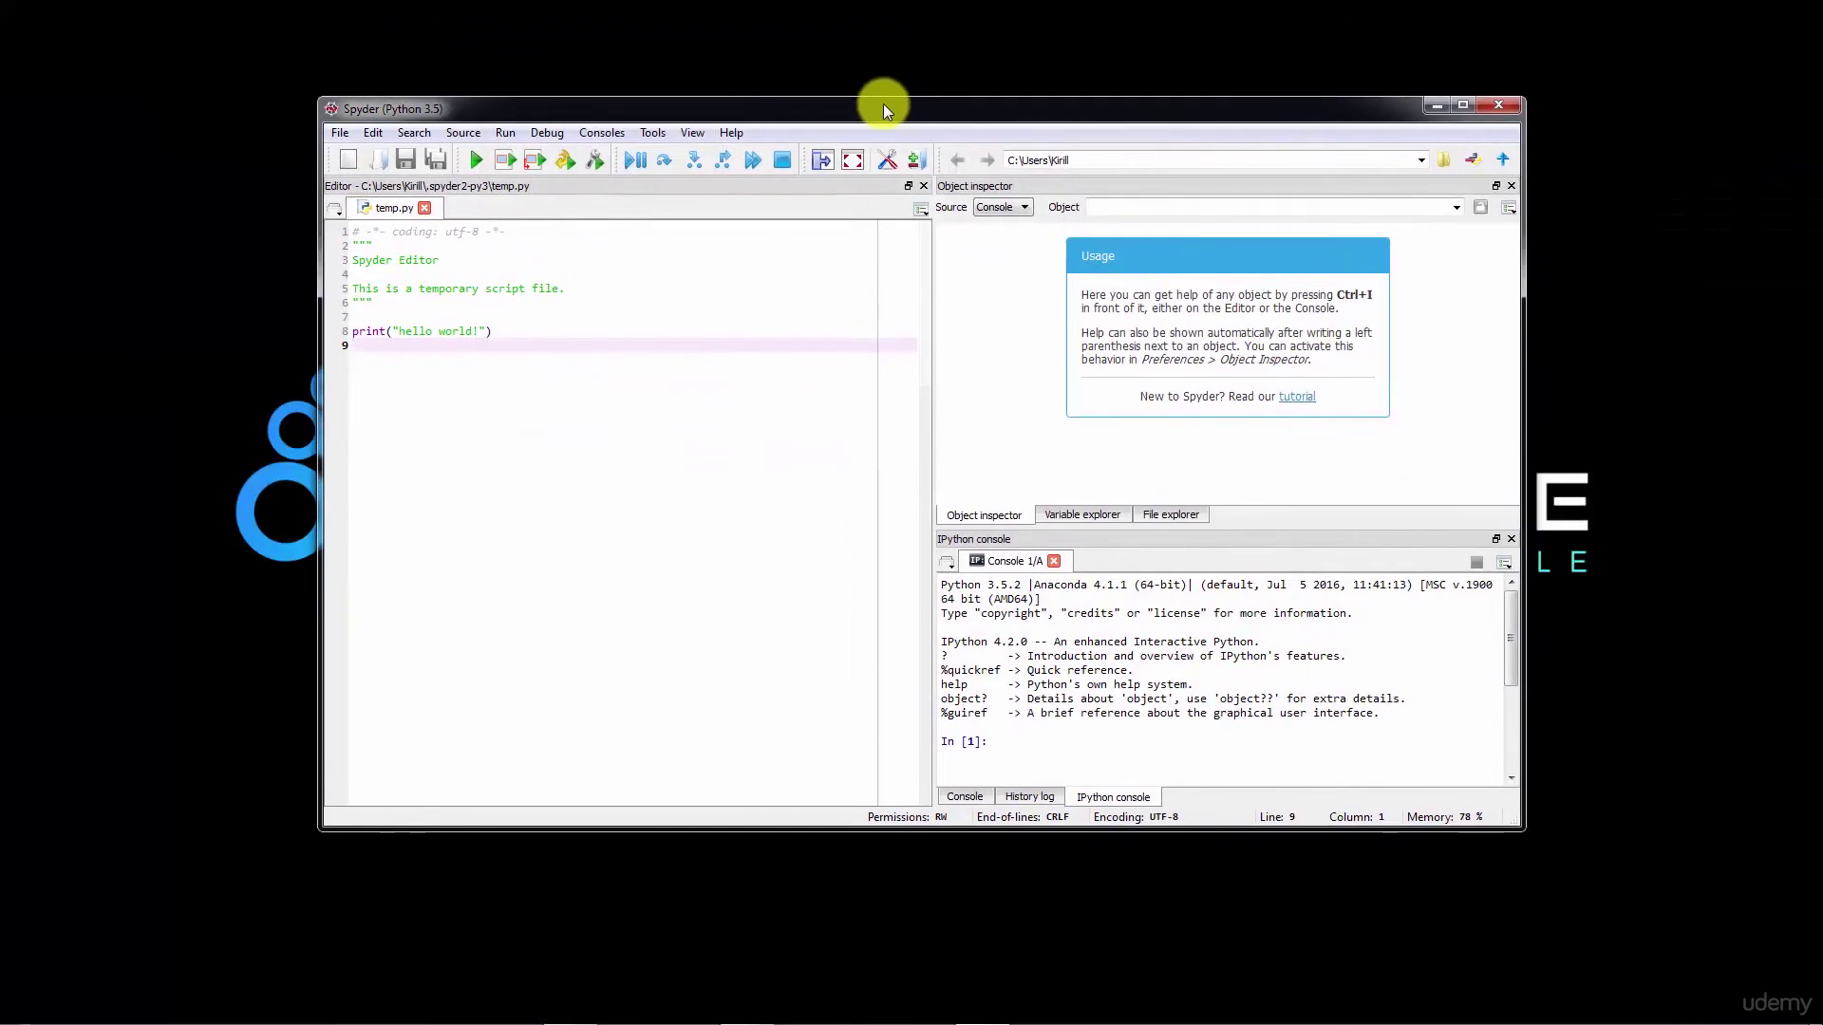
pyautogui.doubleClick(883, 104)
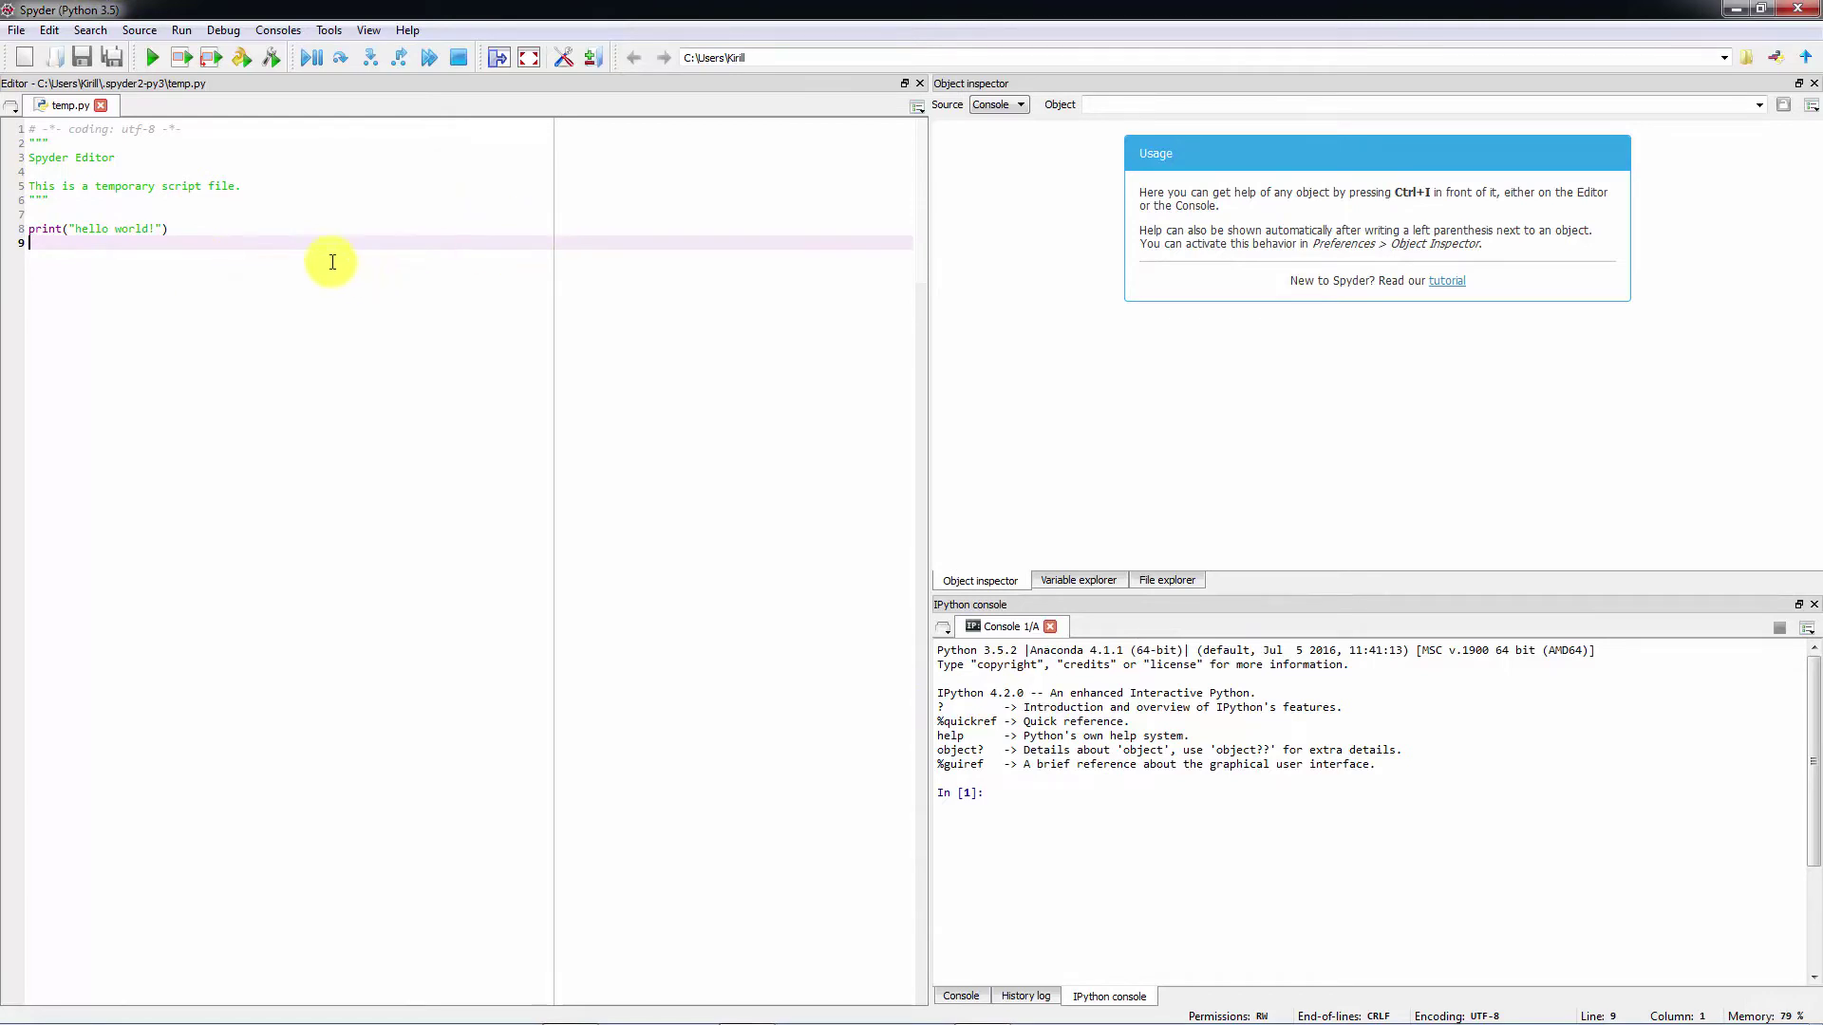
# - Close every open pane in Spyder, including the editor, object inspector, consoles and file explorer, leaving the workspace empty
pyautogui.click(920, 83)
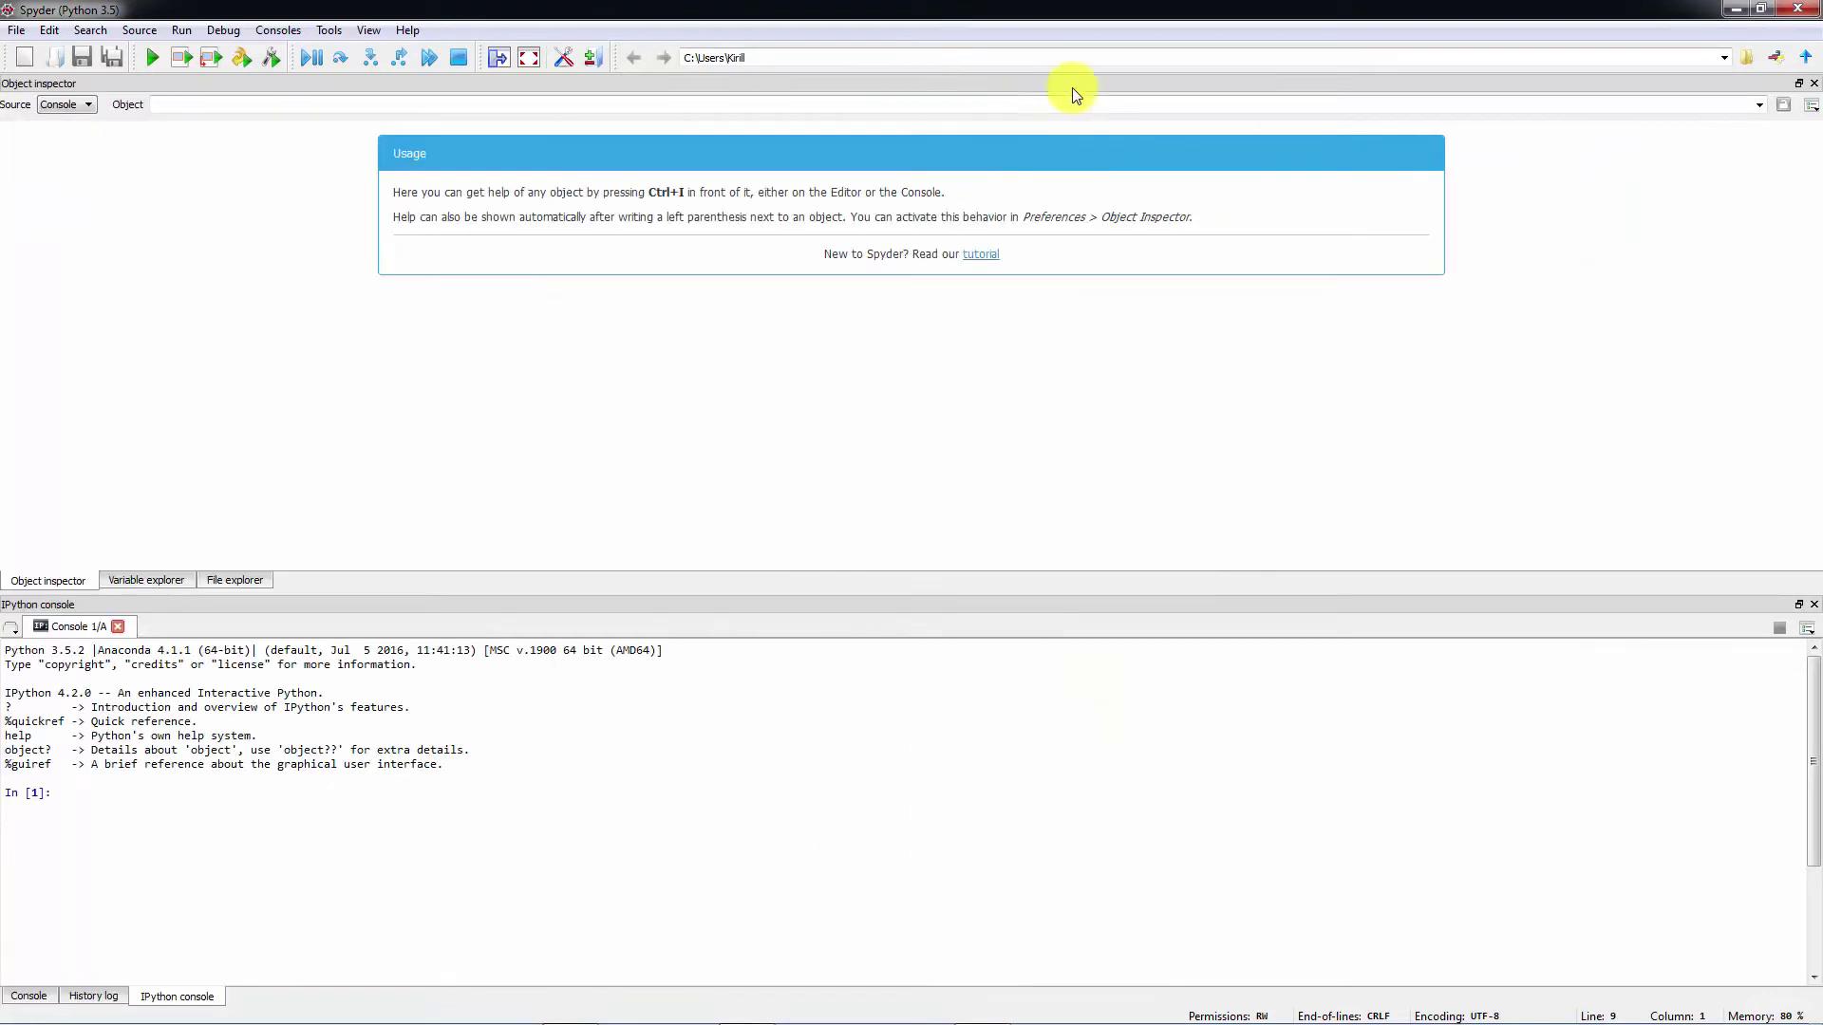
pyautogui.click(1814, 84)
pyautogui.click(1814, 605)
pyautogui.click(1814, 605)
pyautogui.click(1813, 608)
pyautogui.click(1814, 84)
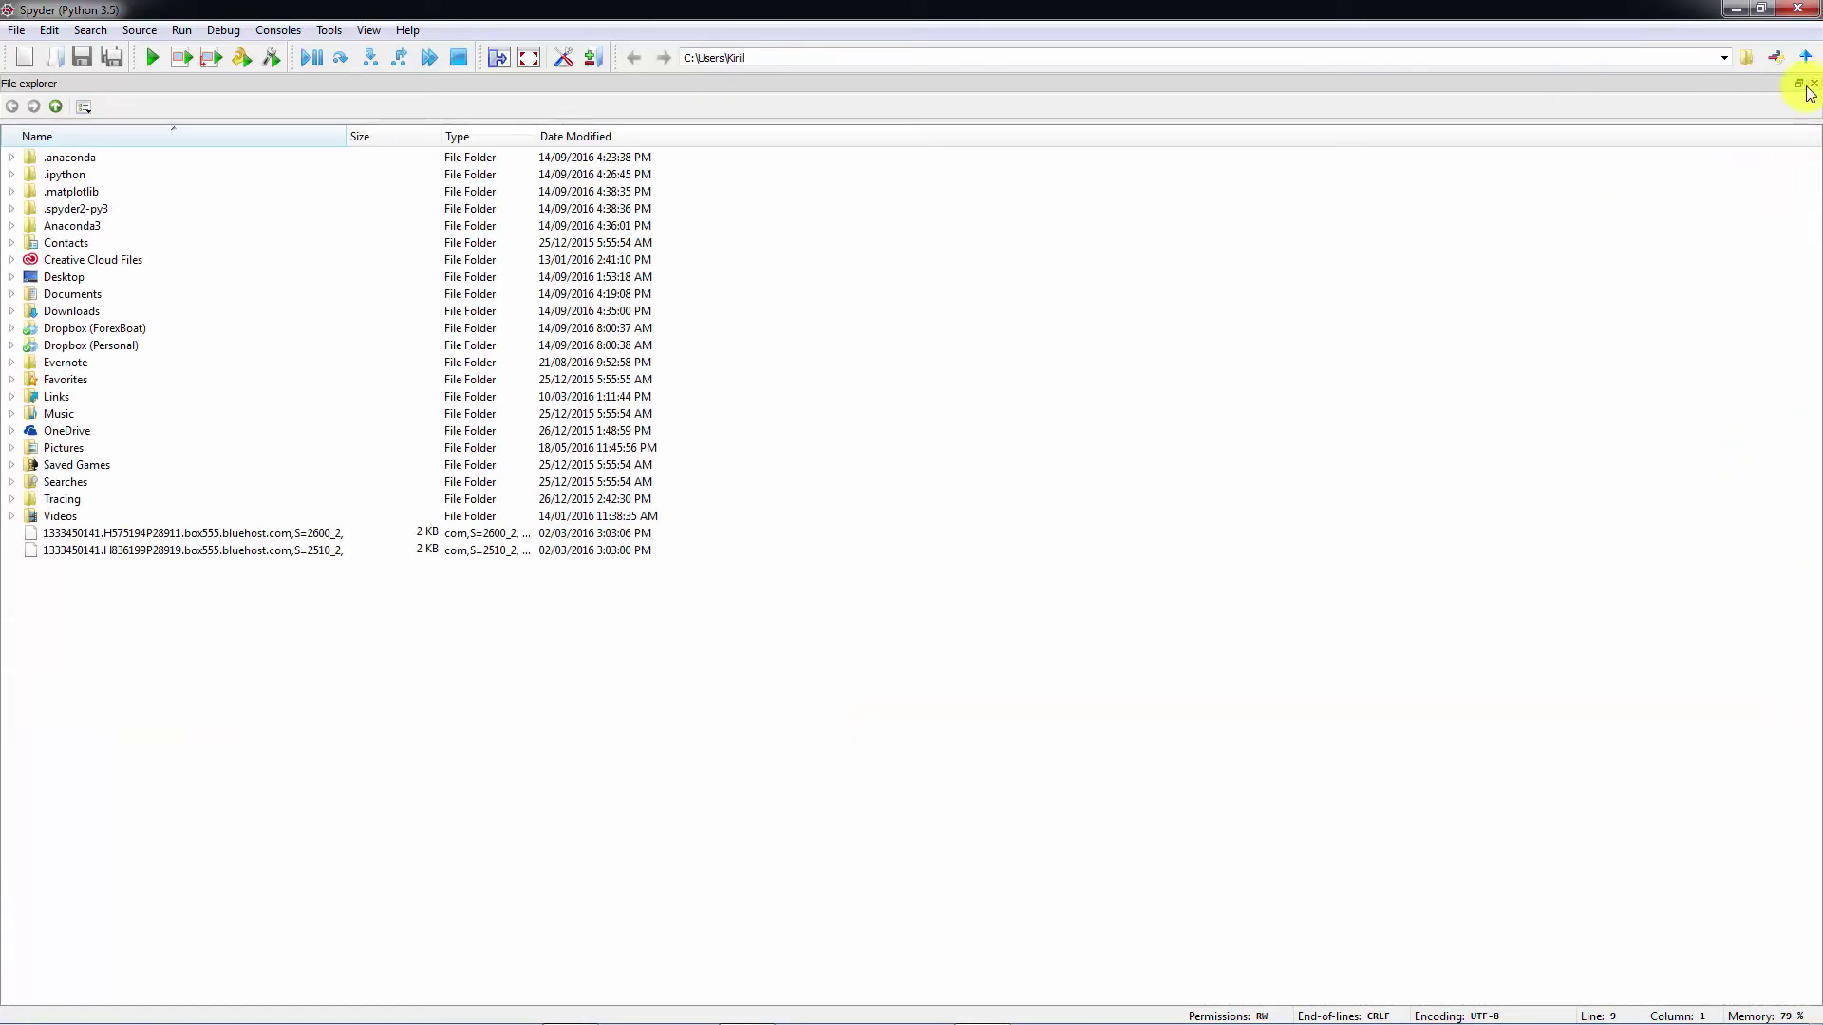
pyautogui.click(1814, 83)
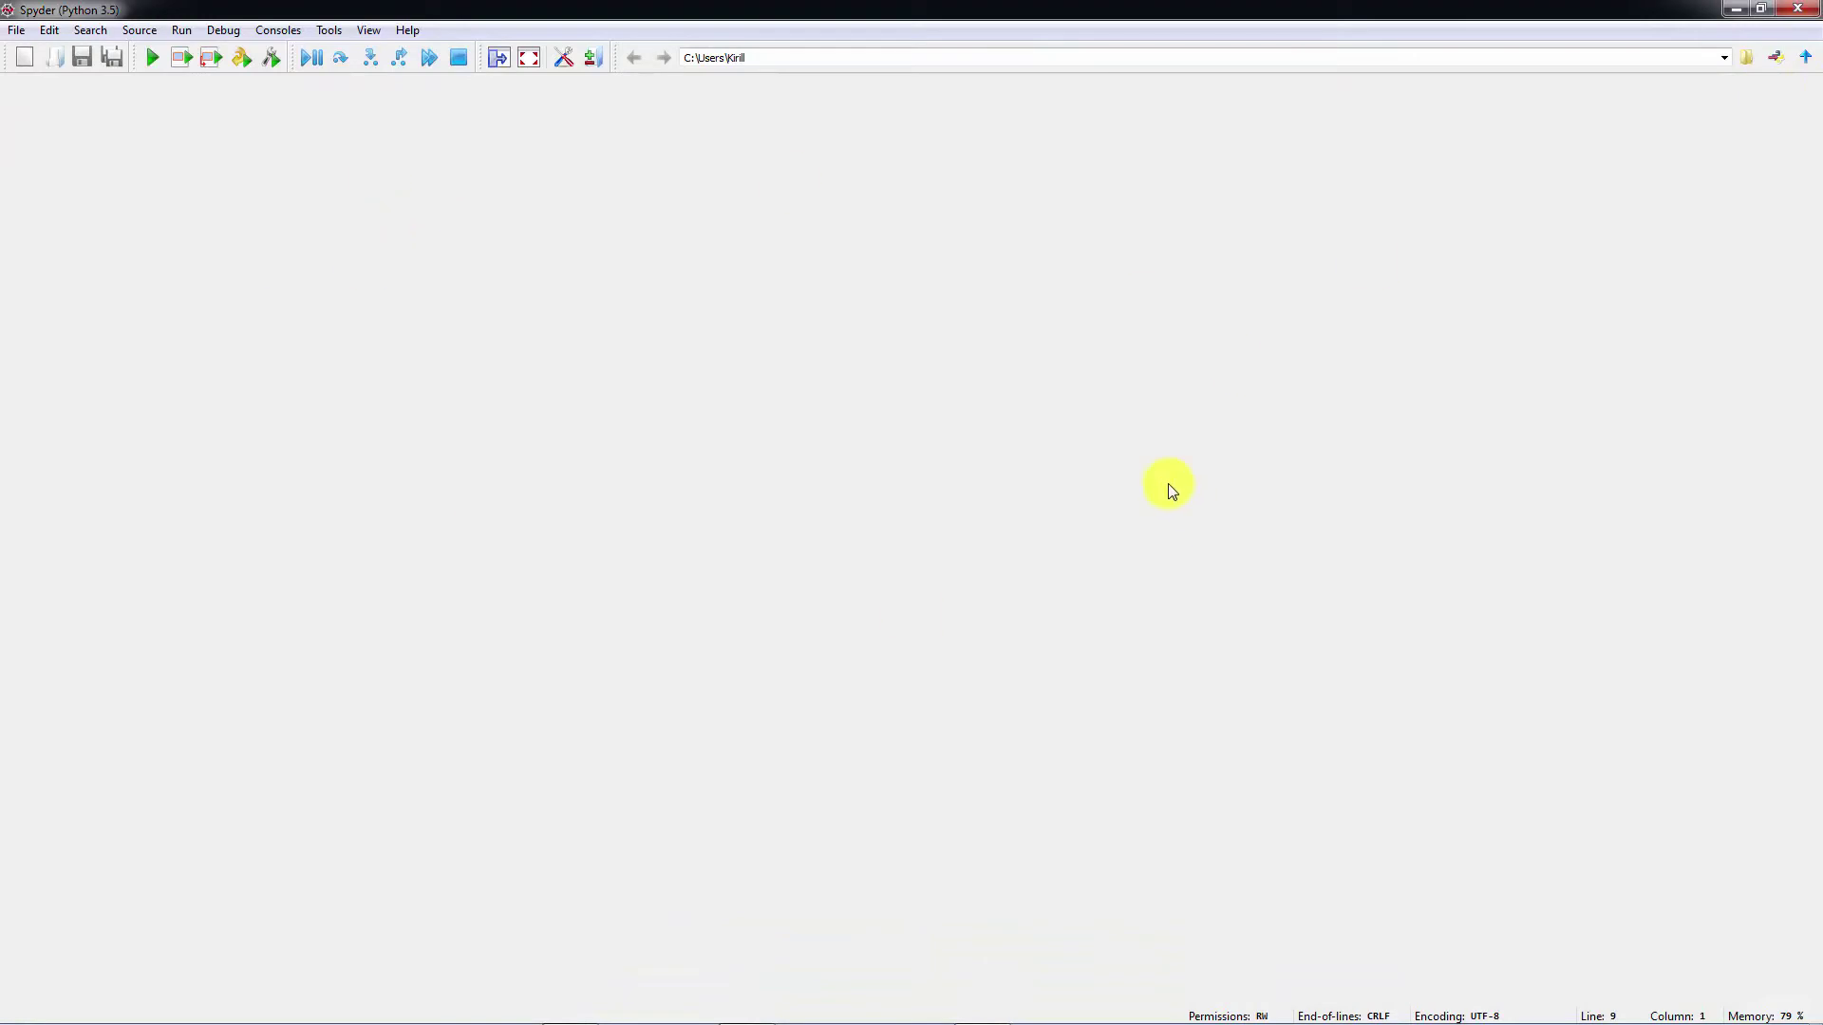
# - Show the Editor and IPython console panes in the empty workspace
pyautogui.click(366, 31)
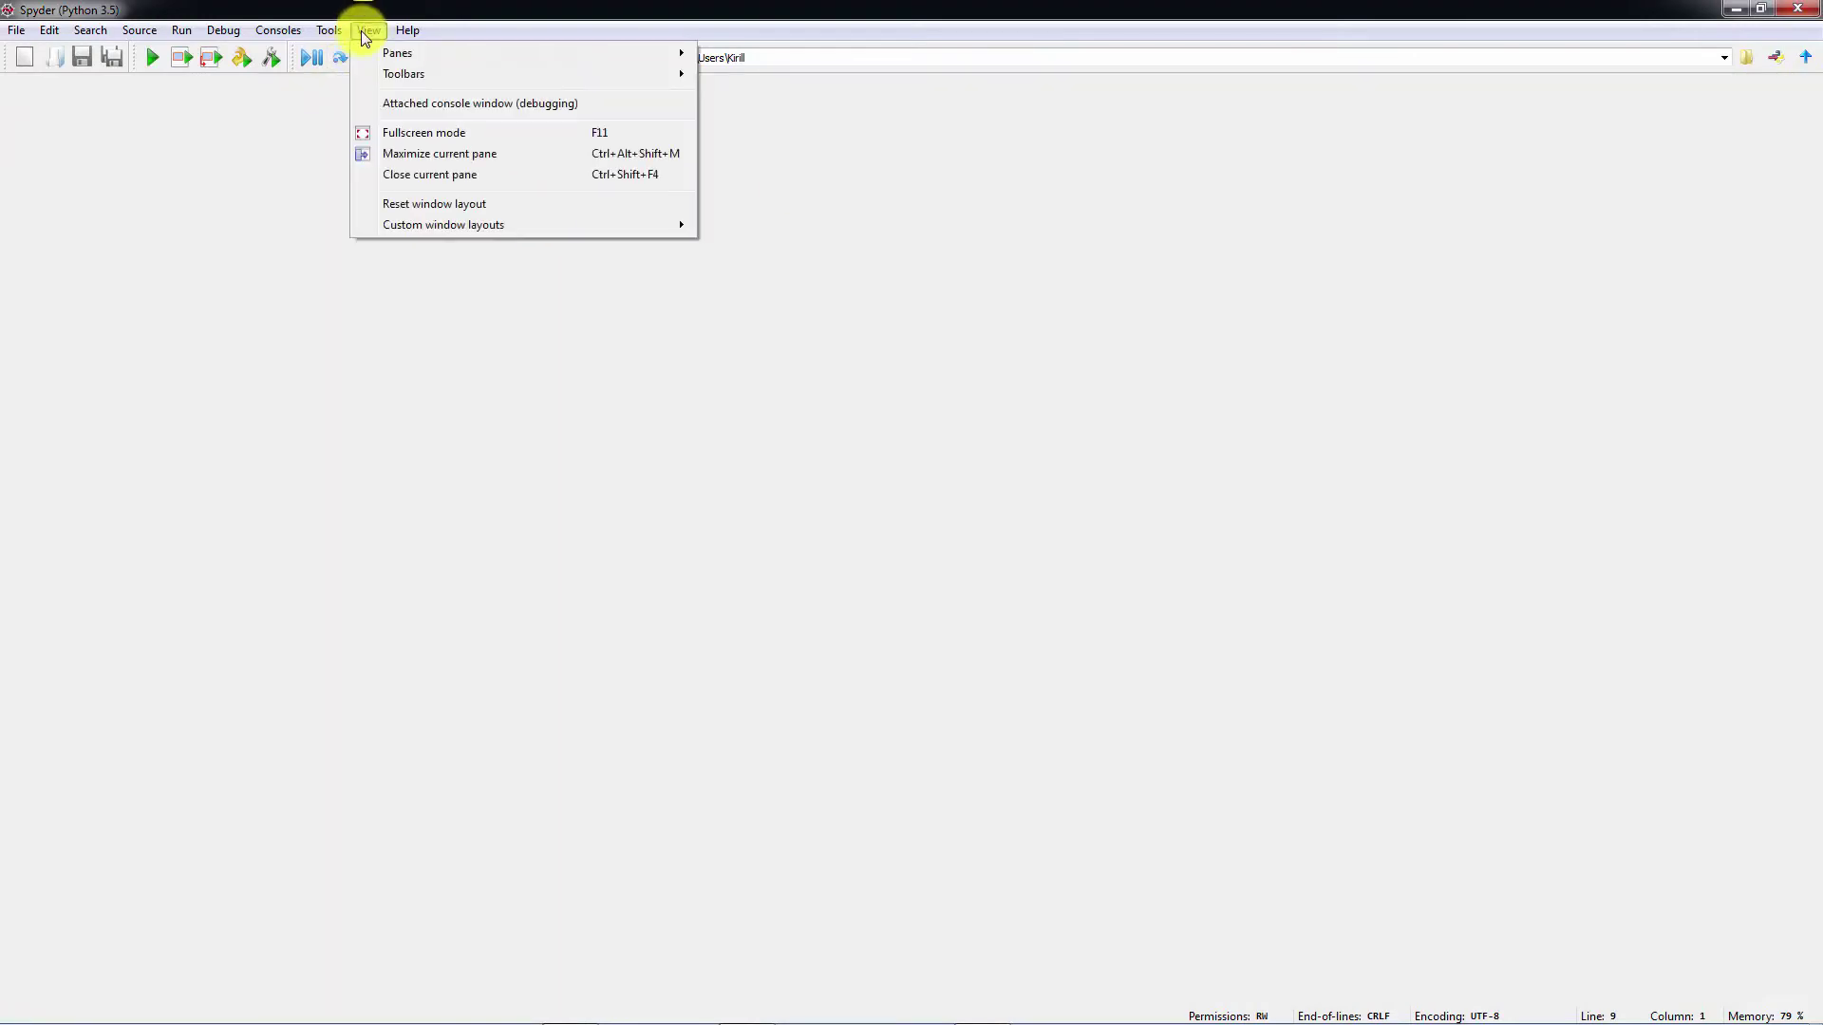
pyautogui.moveTo(386, 54)
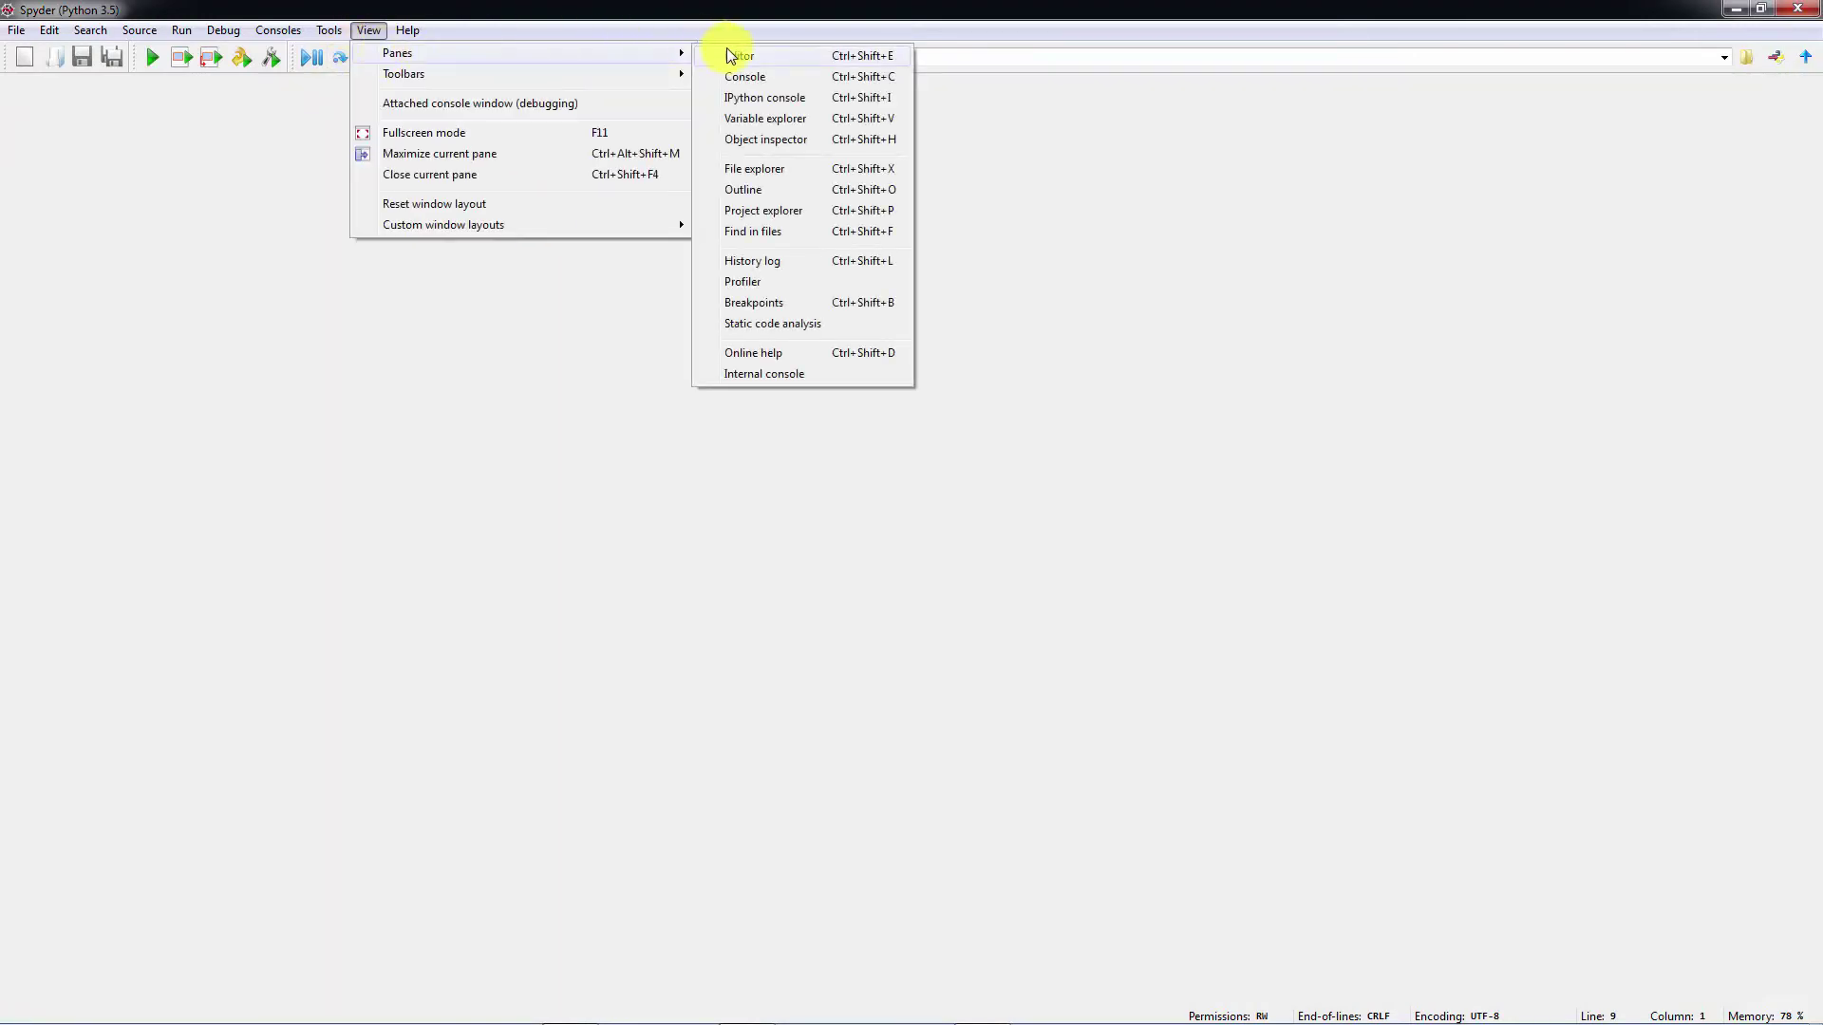
pyautogui.click(740, 57)
pyautogui.click(365, 32)
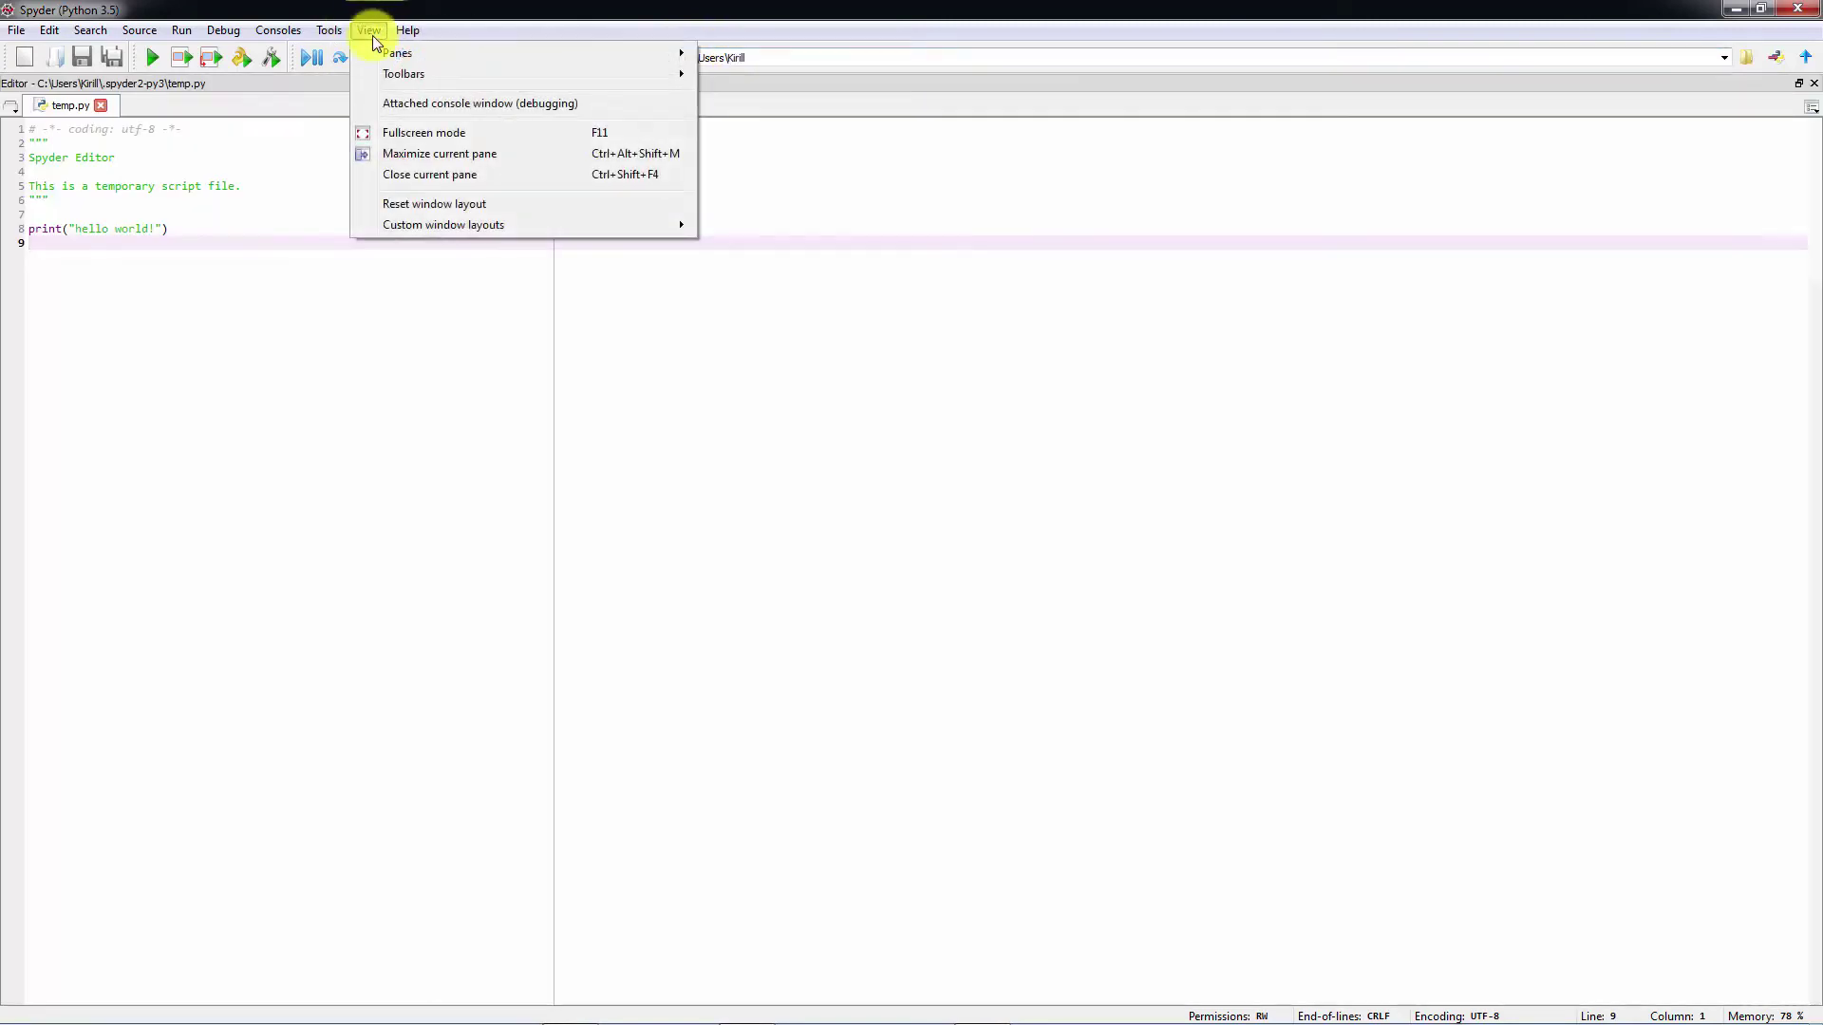
pyautogui.moveTo(395, 49)
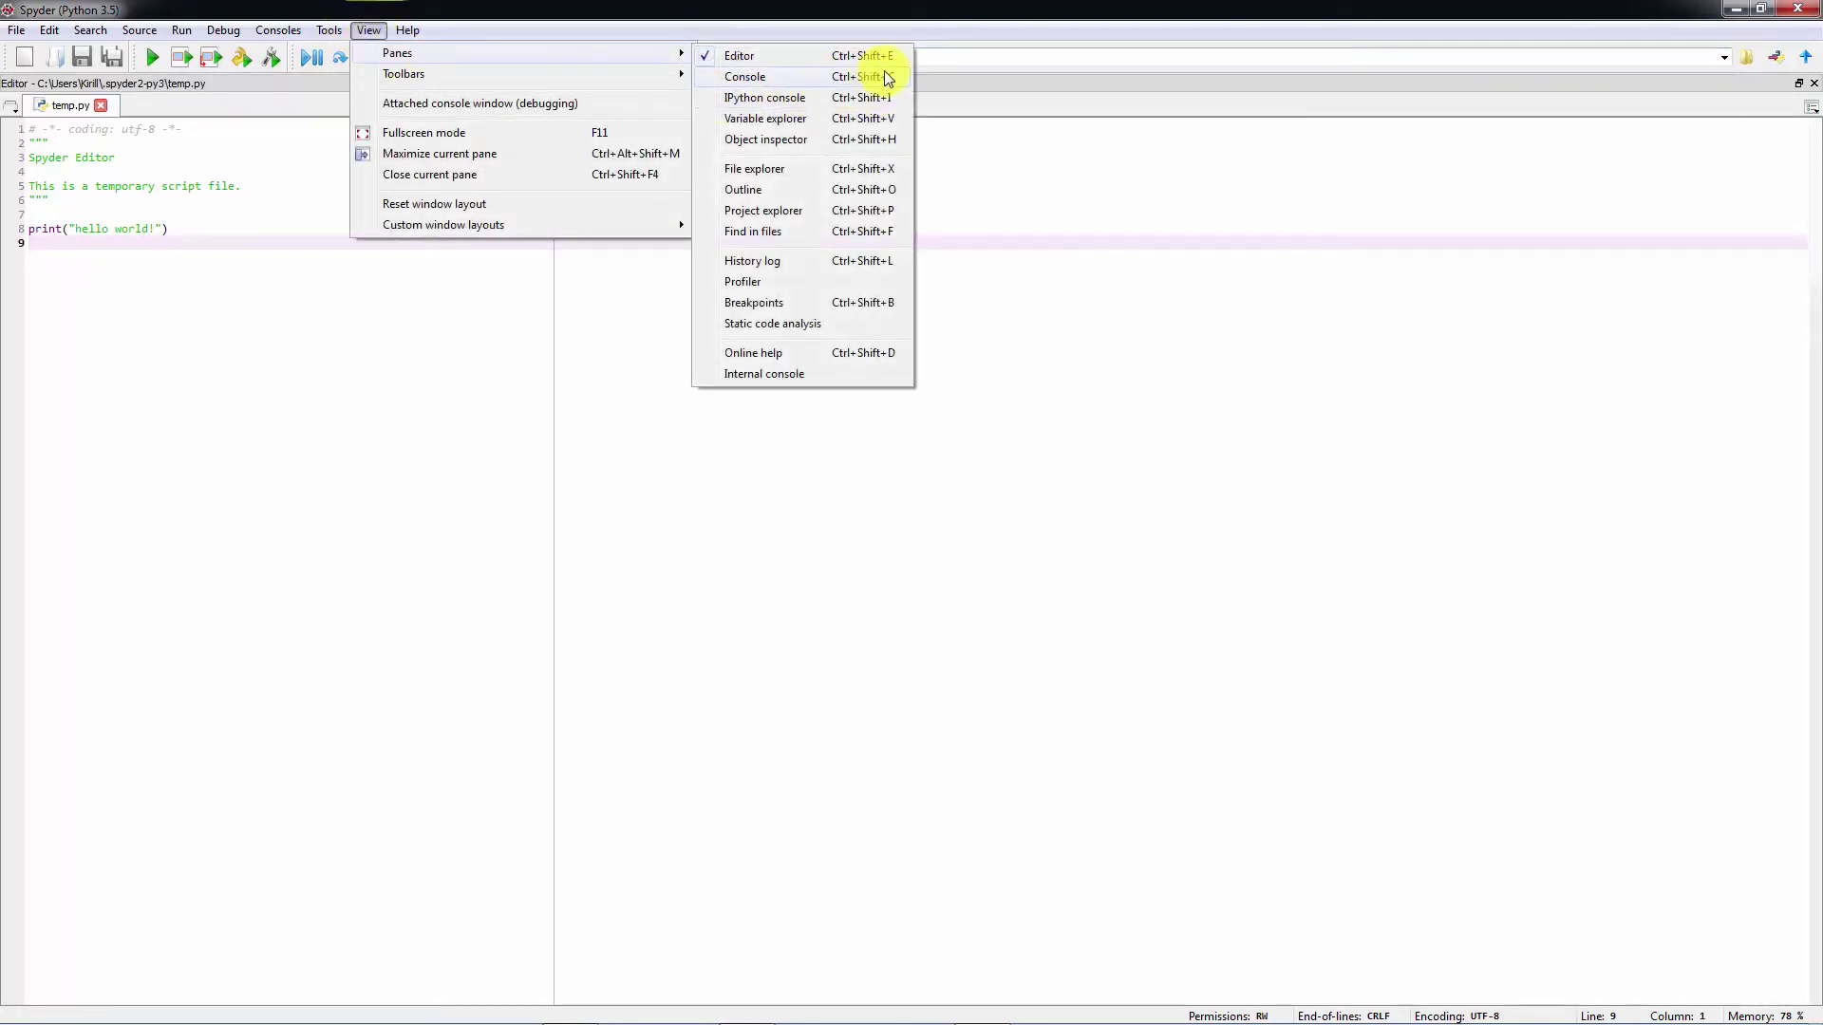
pyautogui.click(828, 97)
# - Add the Variable explorer and Object inspector panes to the workspace
pyautogui.click(376, 34)
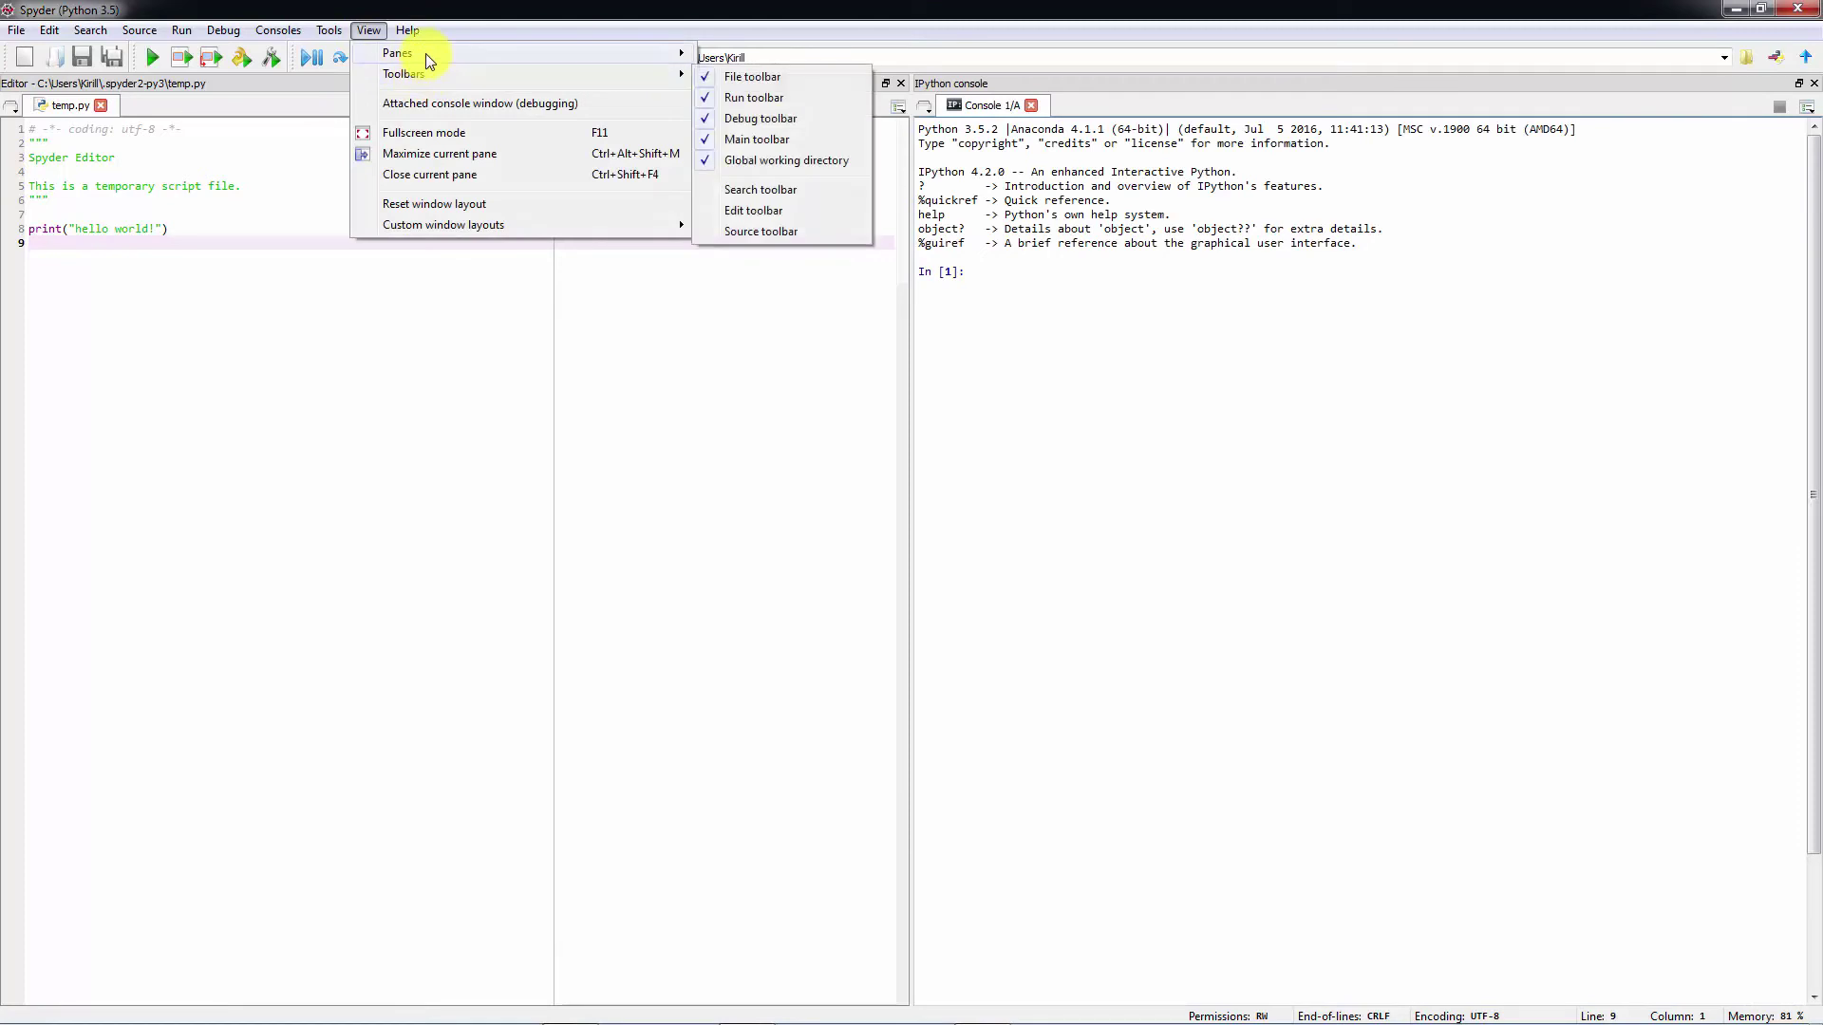
pyautogui.moveTo(429, 61)
pyautogui.click(829, 115)
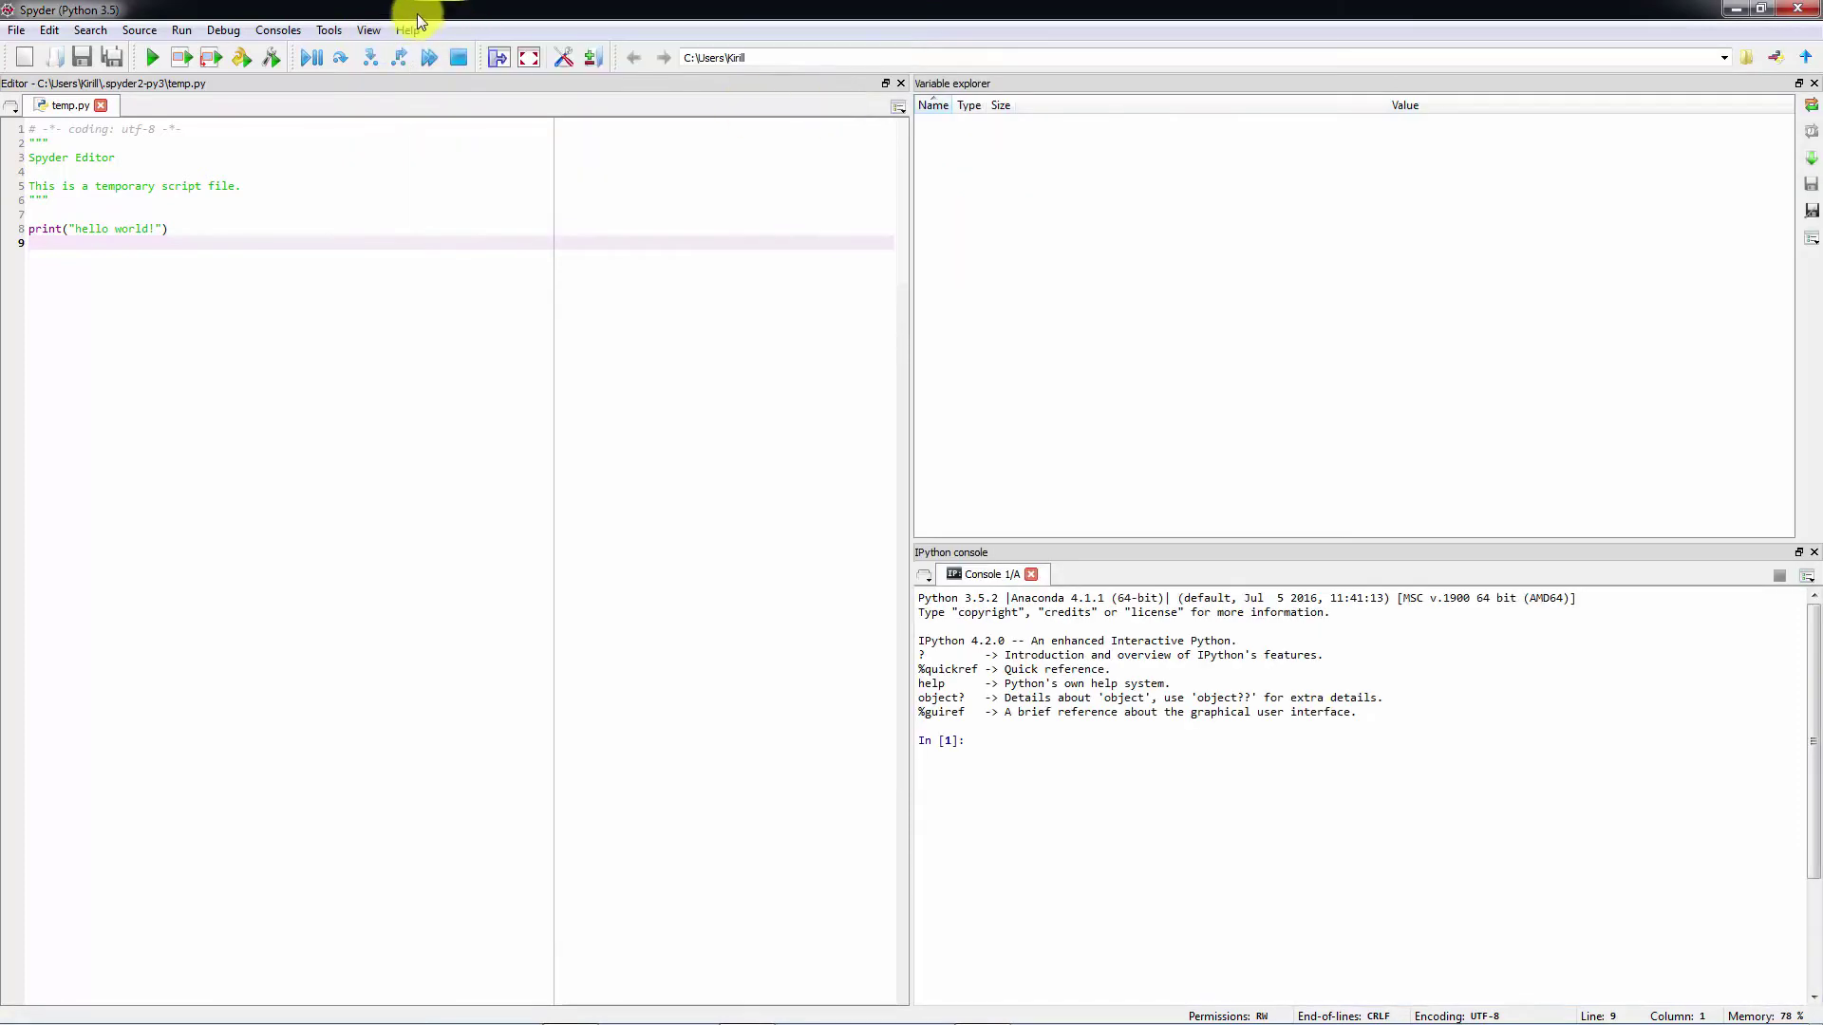
pyautogui.click(378, 30)
pyautogui.moveTo(433, 53)
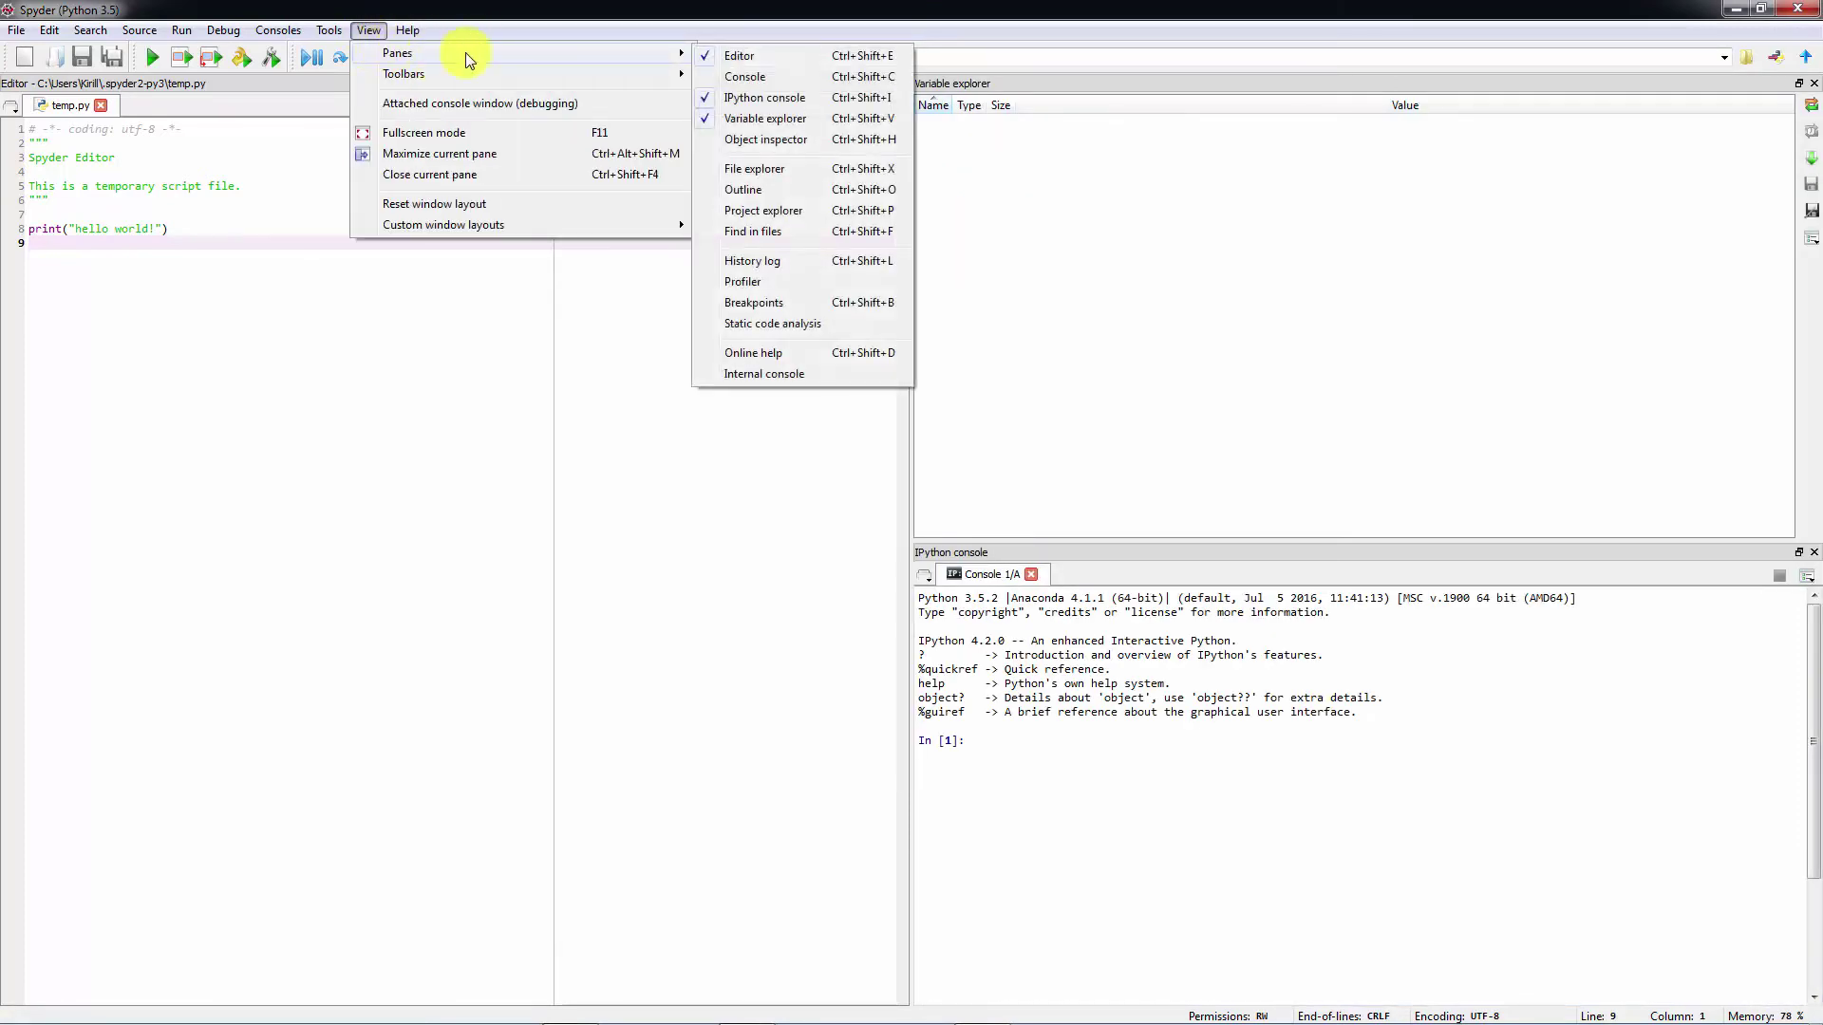
pyautogui.click(790, 140)
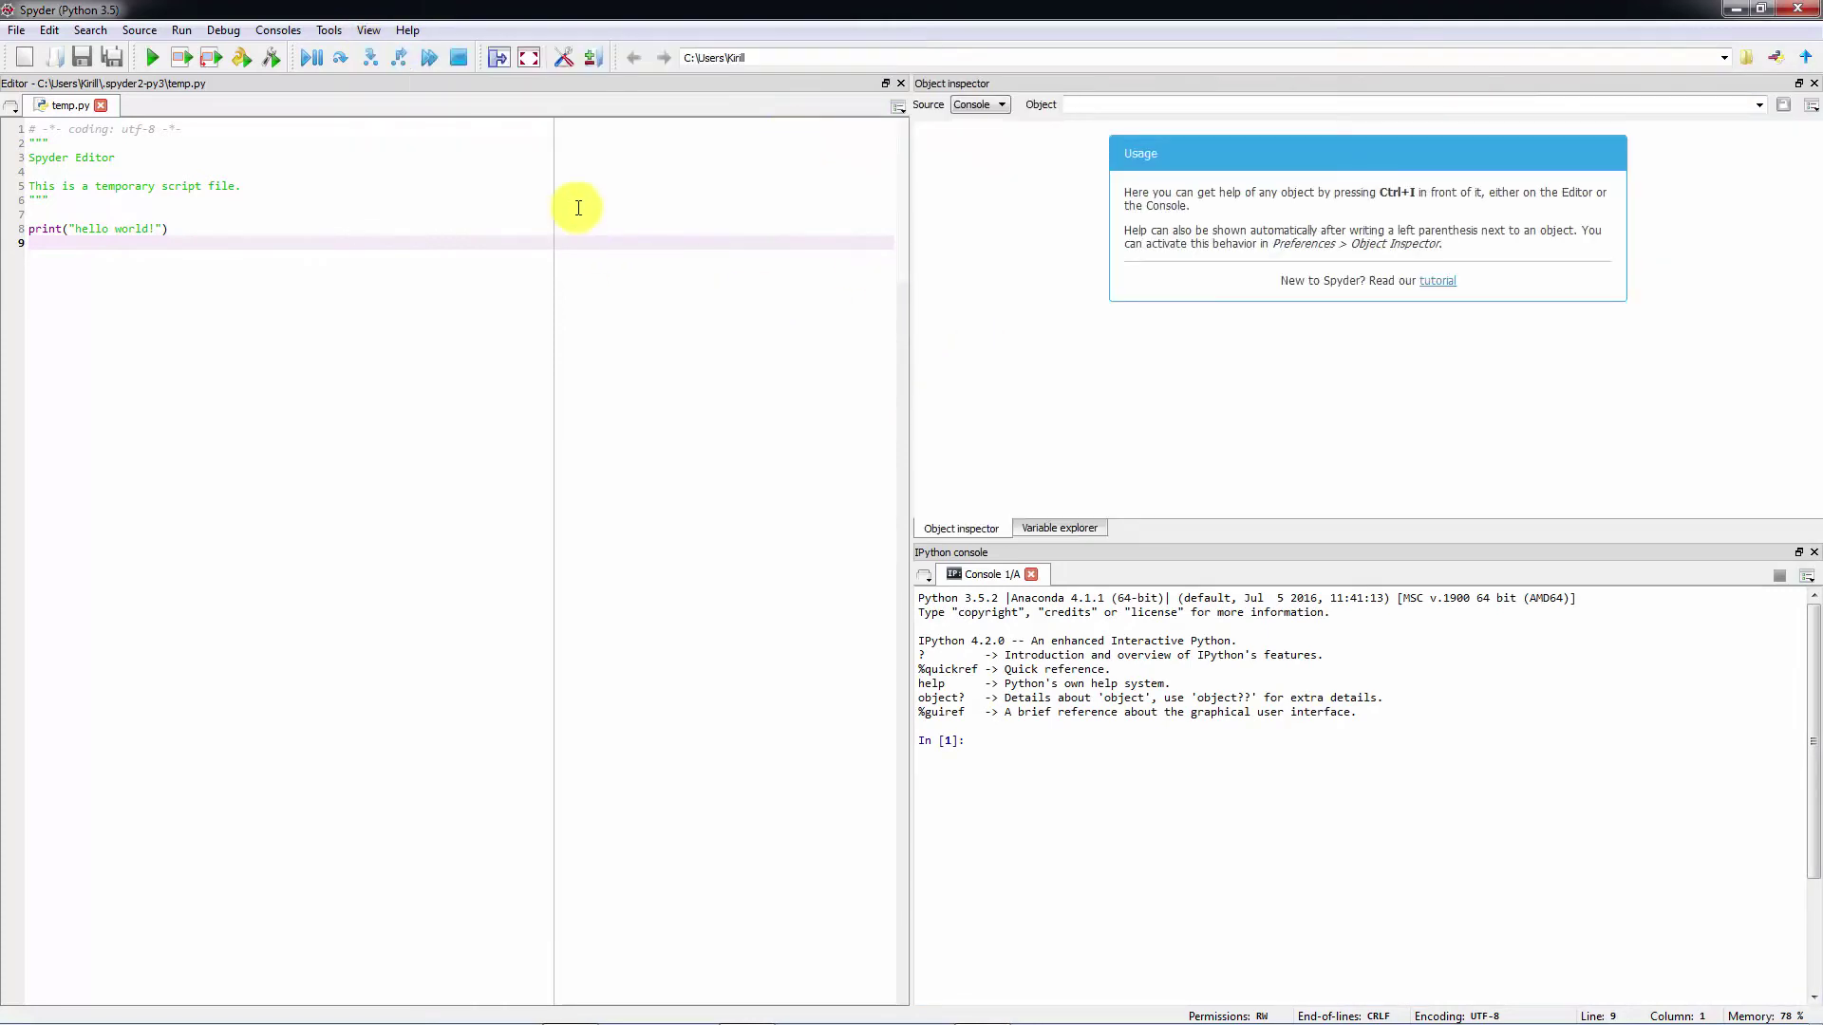
# - Add the File explorer pane to the workspace and bring the Object inspector back to the front of its pane group
pyautogui.click(366, 30)
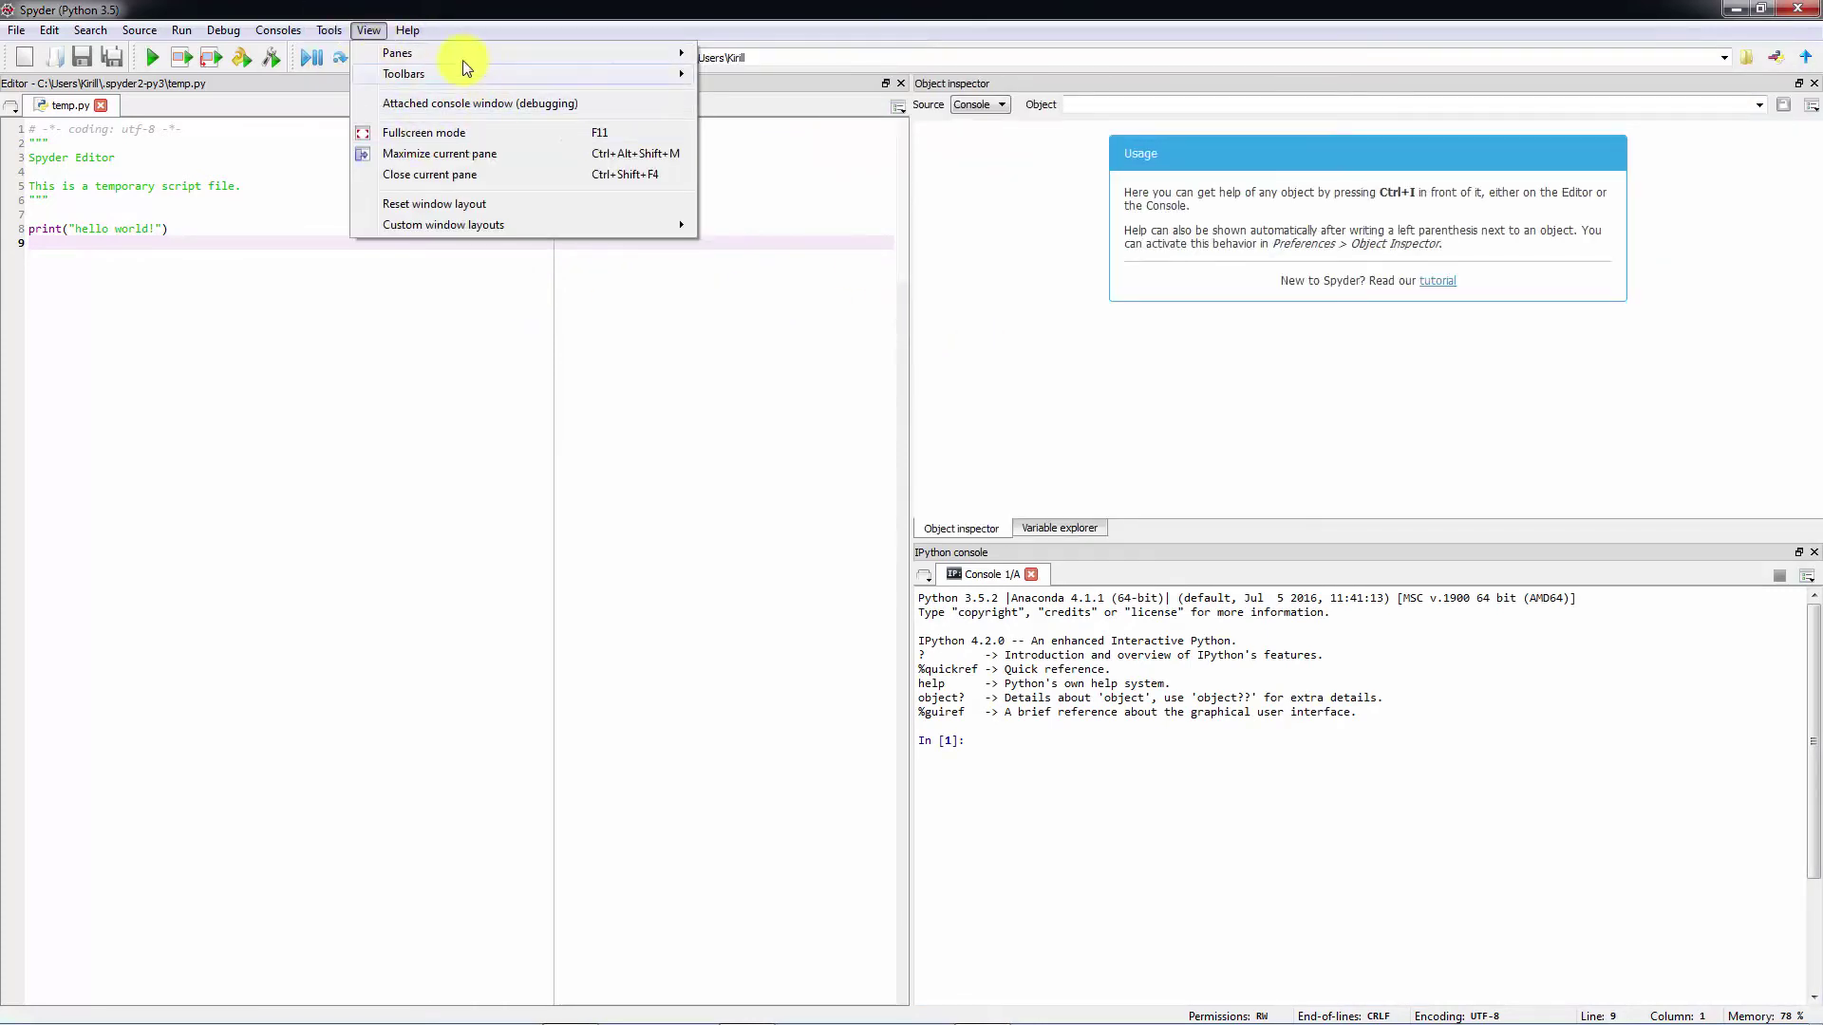
pyautogui.moveTo(448, 51)
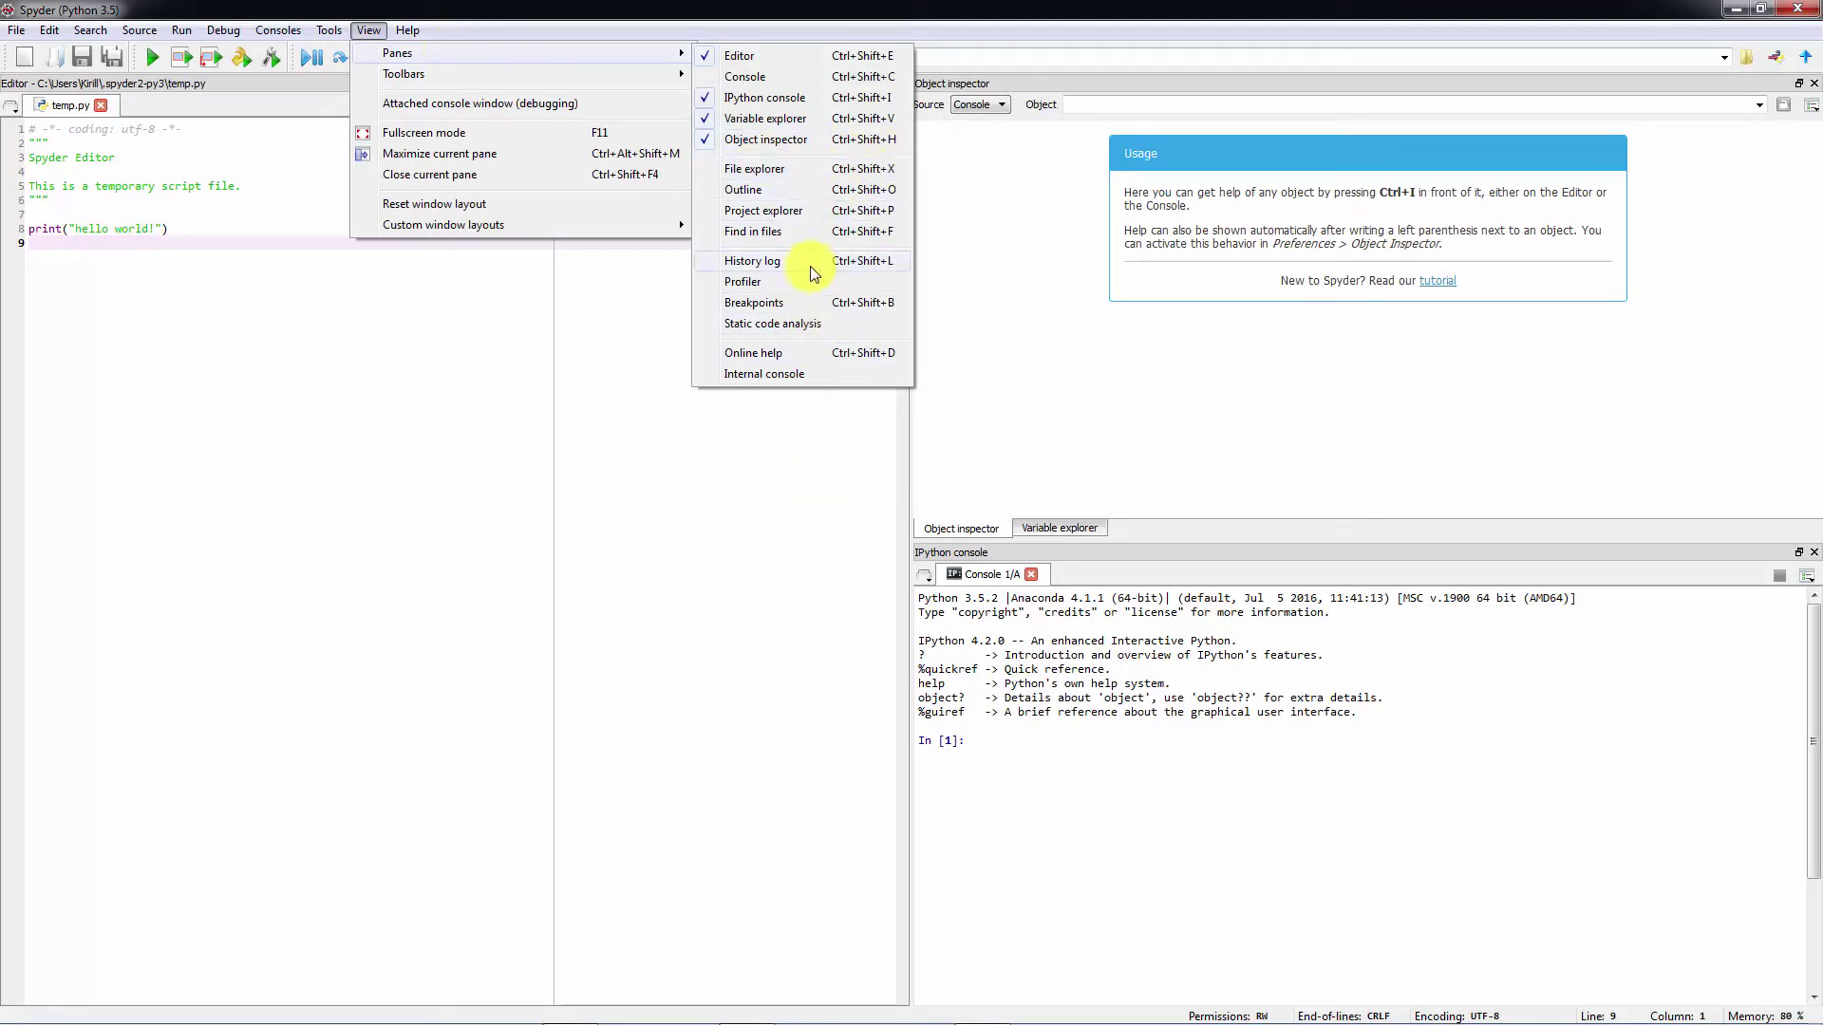
pyautogui.click(840, 179)
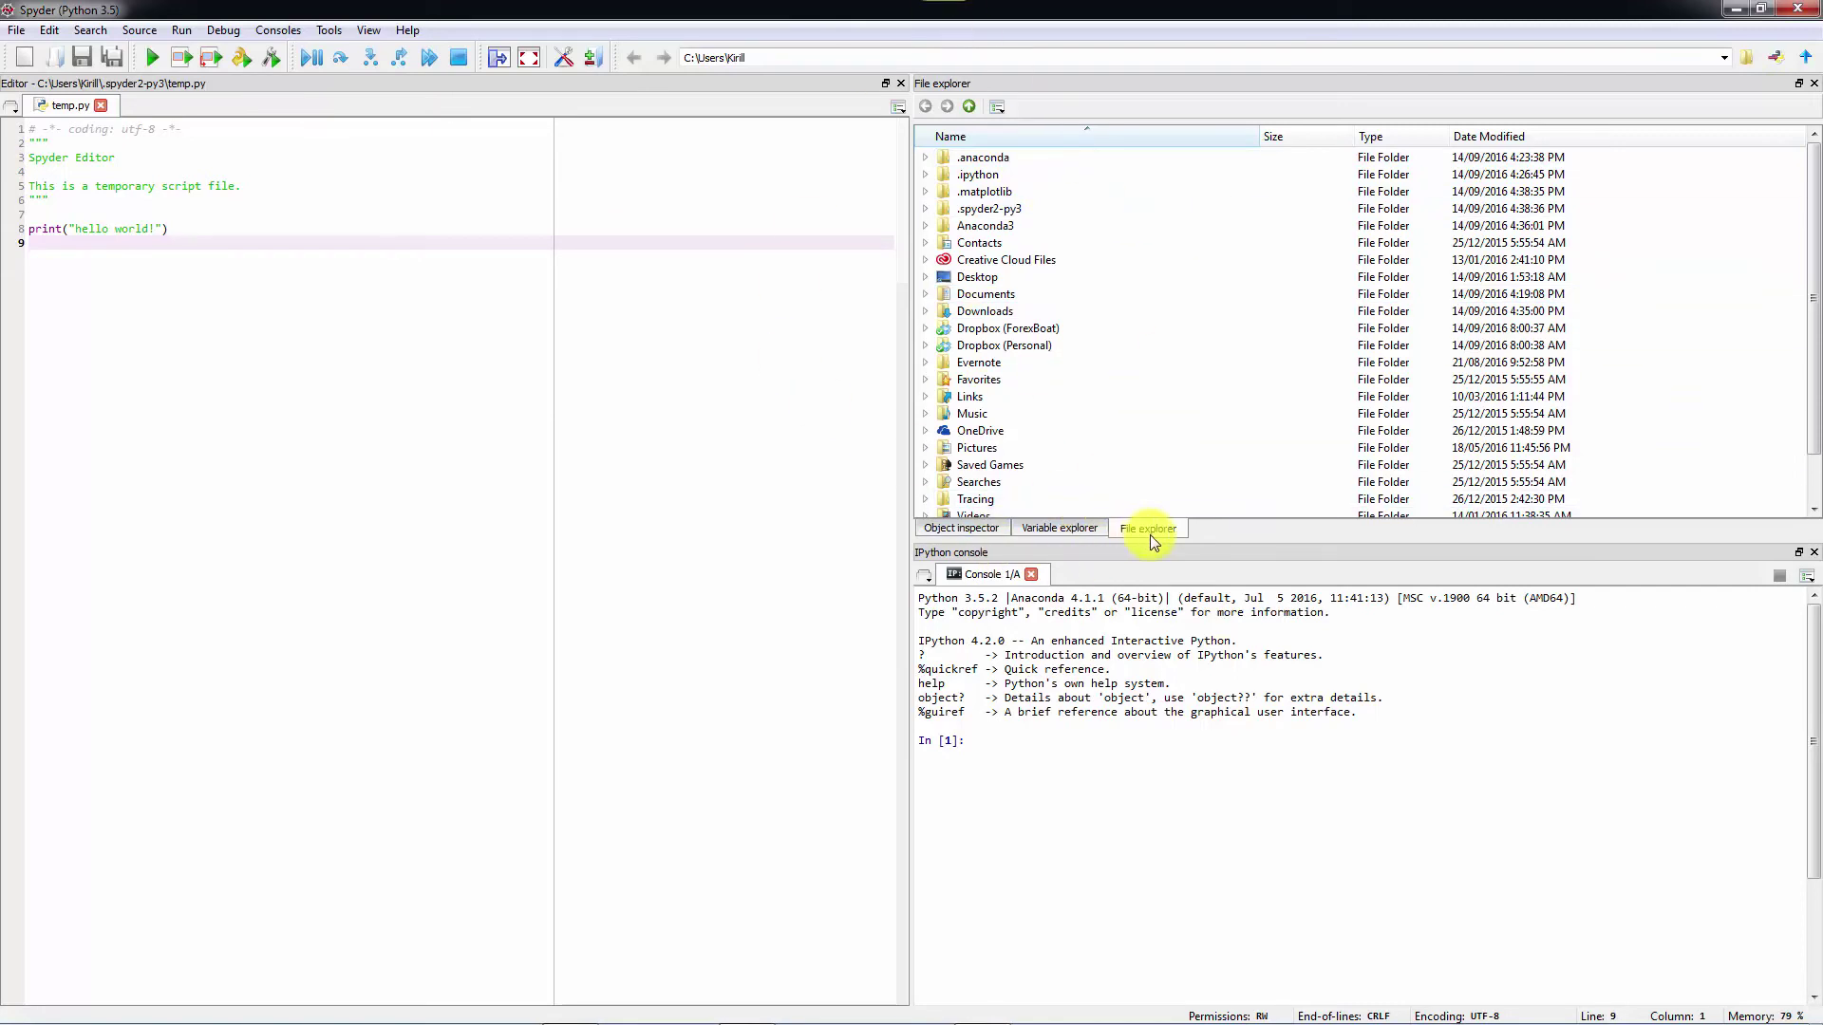
pyautogui.click(1069, 530)
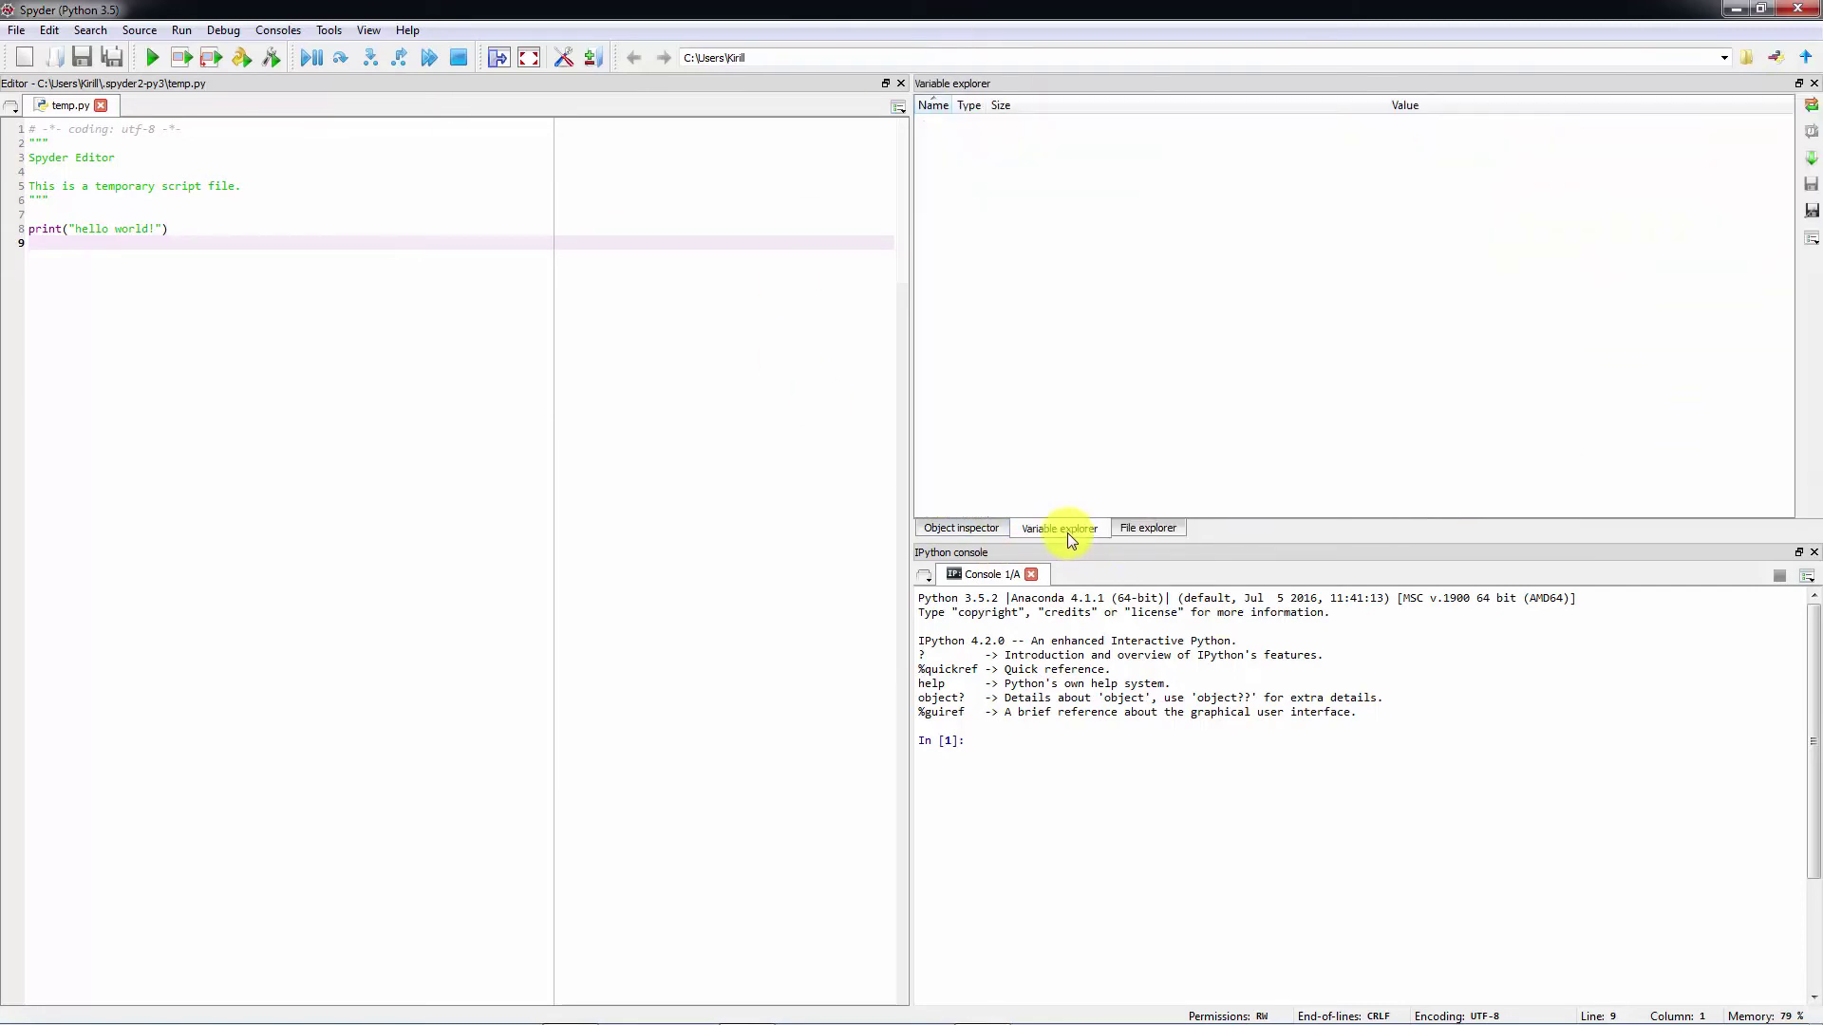
pyautogui.click(978, 525)
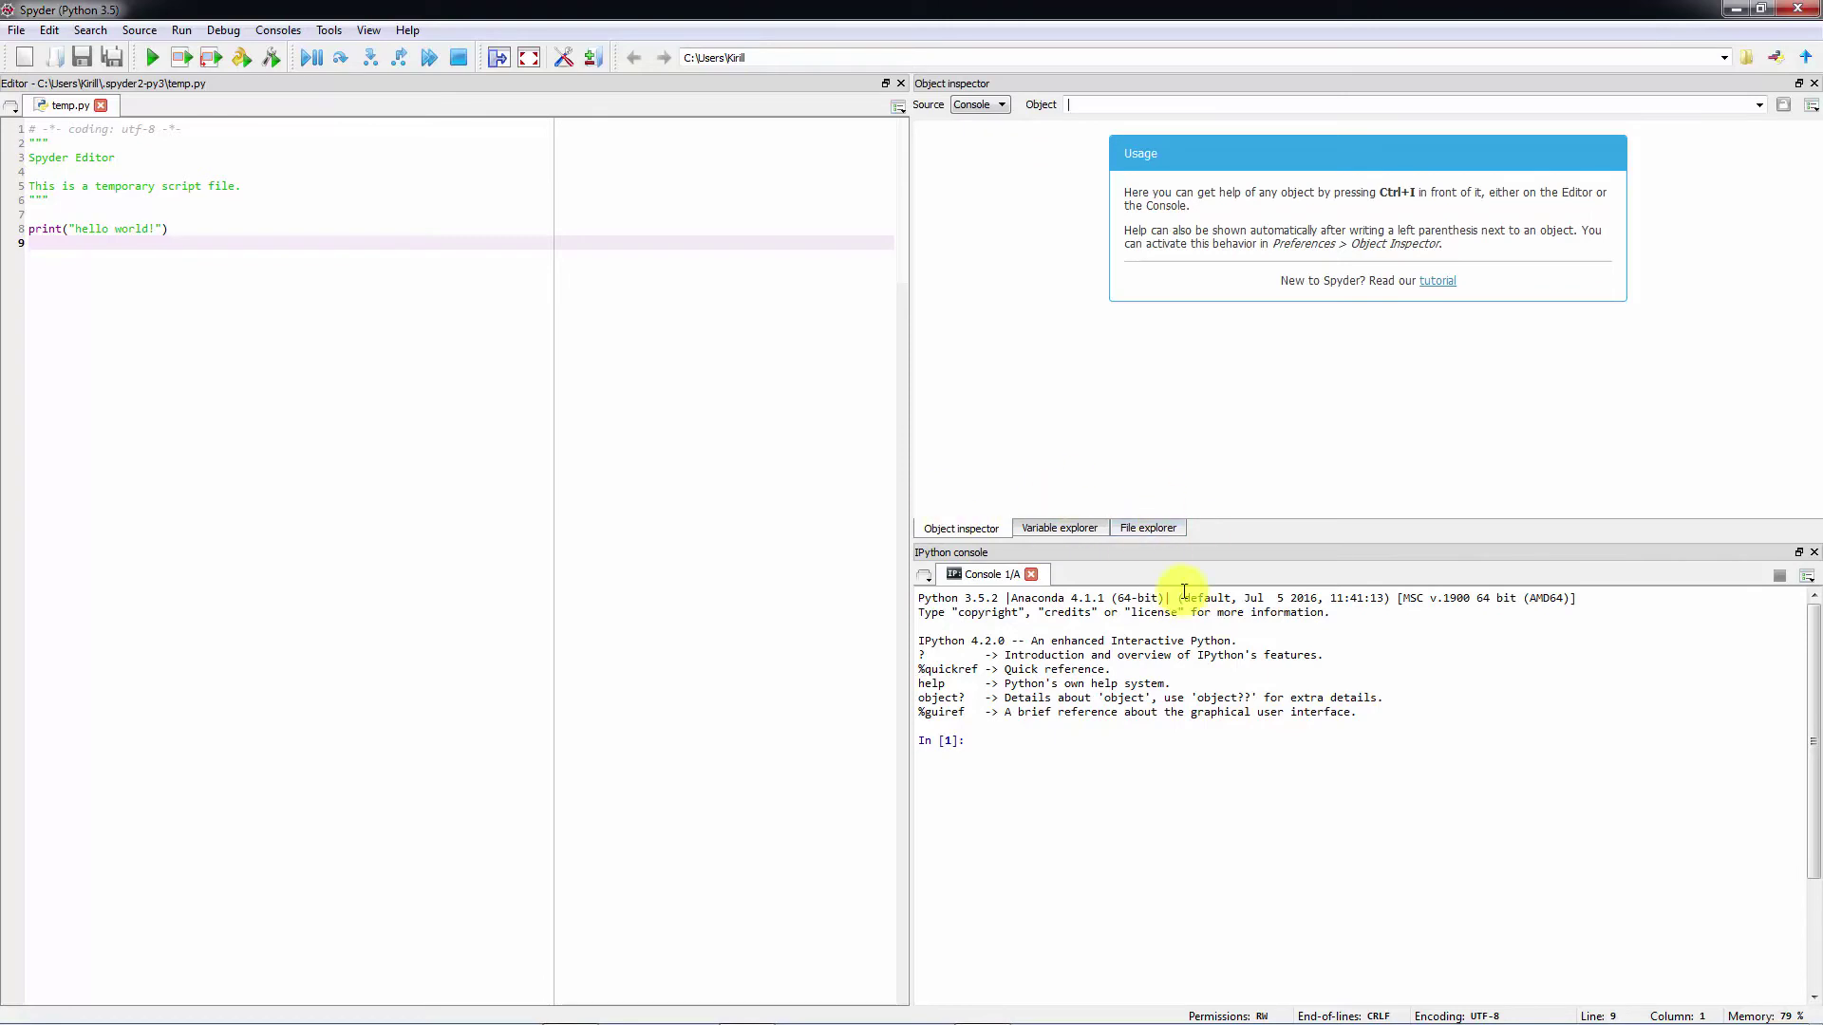
pyautogui.click(349, 38)
pyautogui.moveTo(369, 29)
pyautogui.moveTo(453, 52)
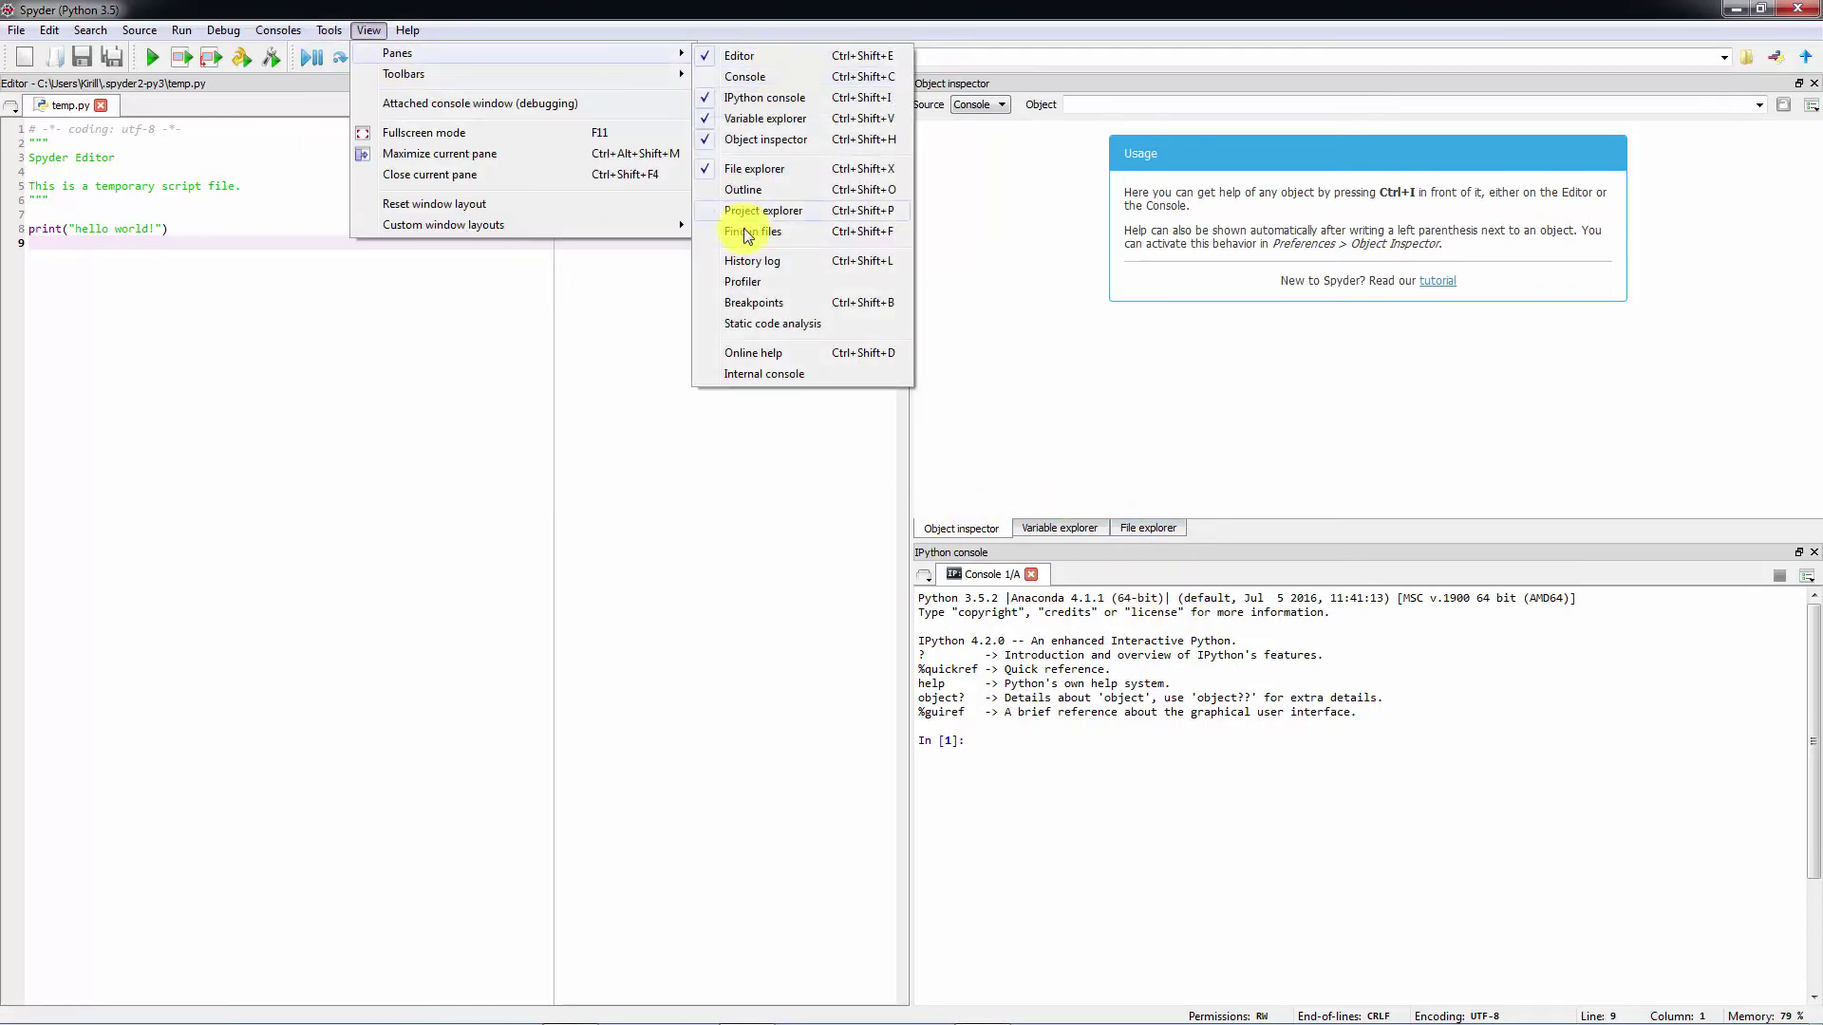
pyautogui.click(646, 613)
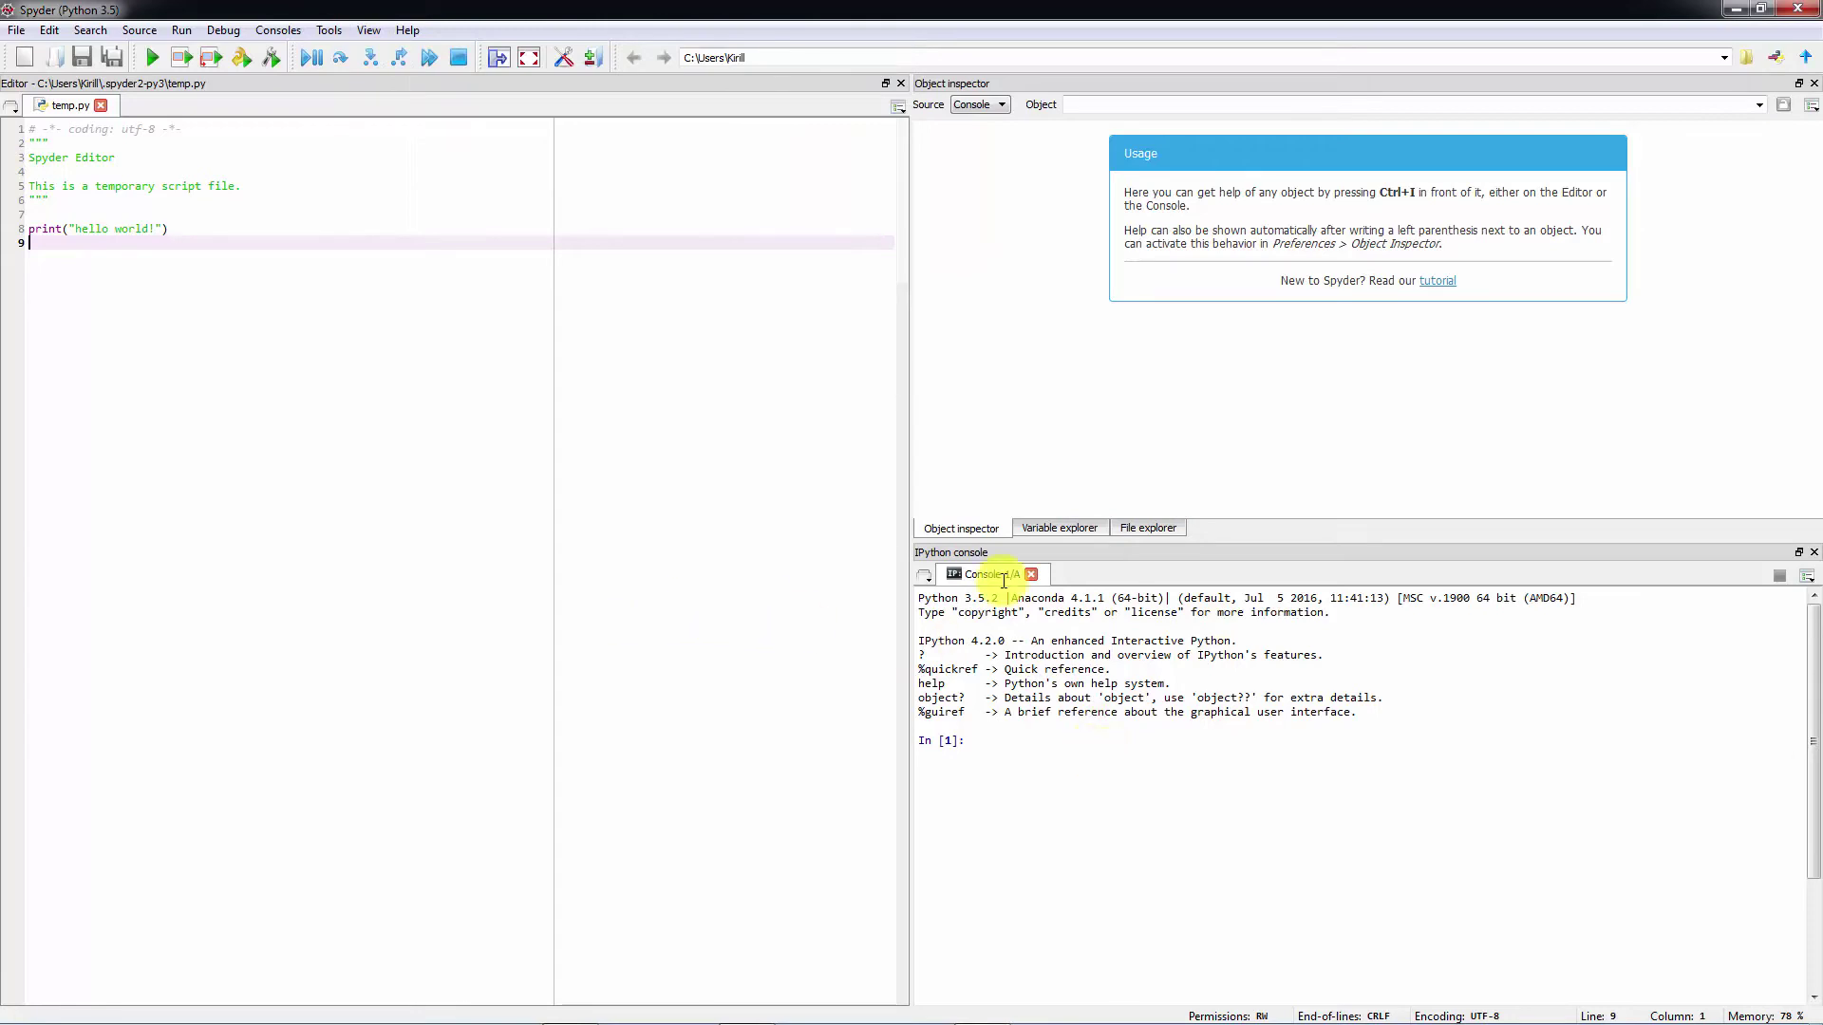
# - Delete the print("hello world!") statement from temp.py and leave an empty line 8 for new code
pyautogui.moveTo(230, 244); pyautogui.dragTo(11, 218)
pyautogui.press('BackSpace')
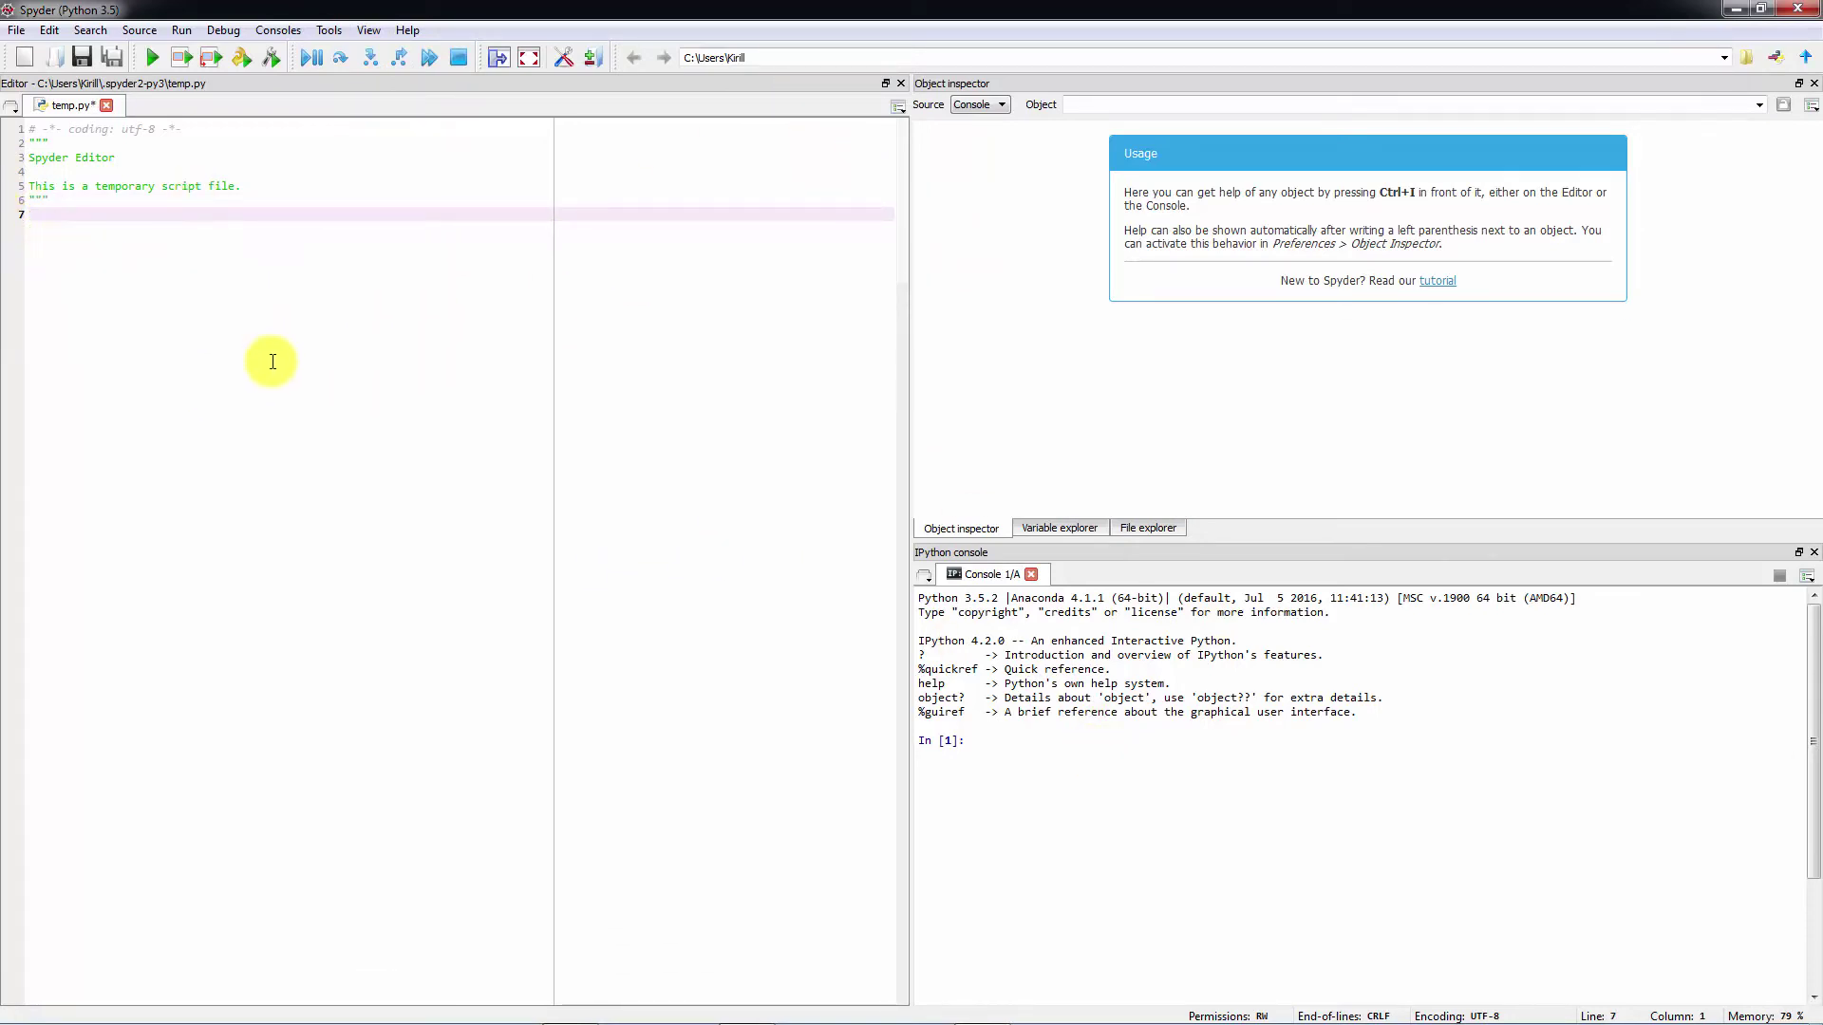
pyautogui.press('Return')
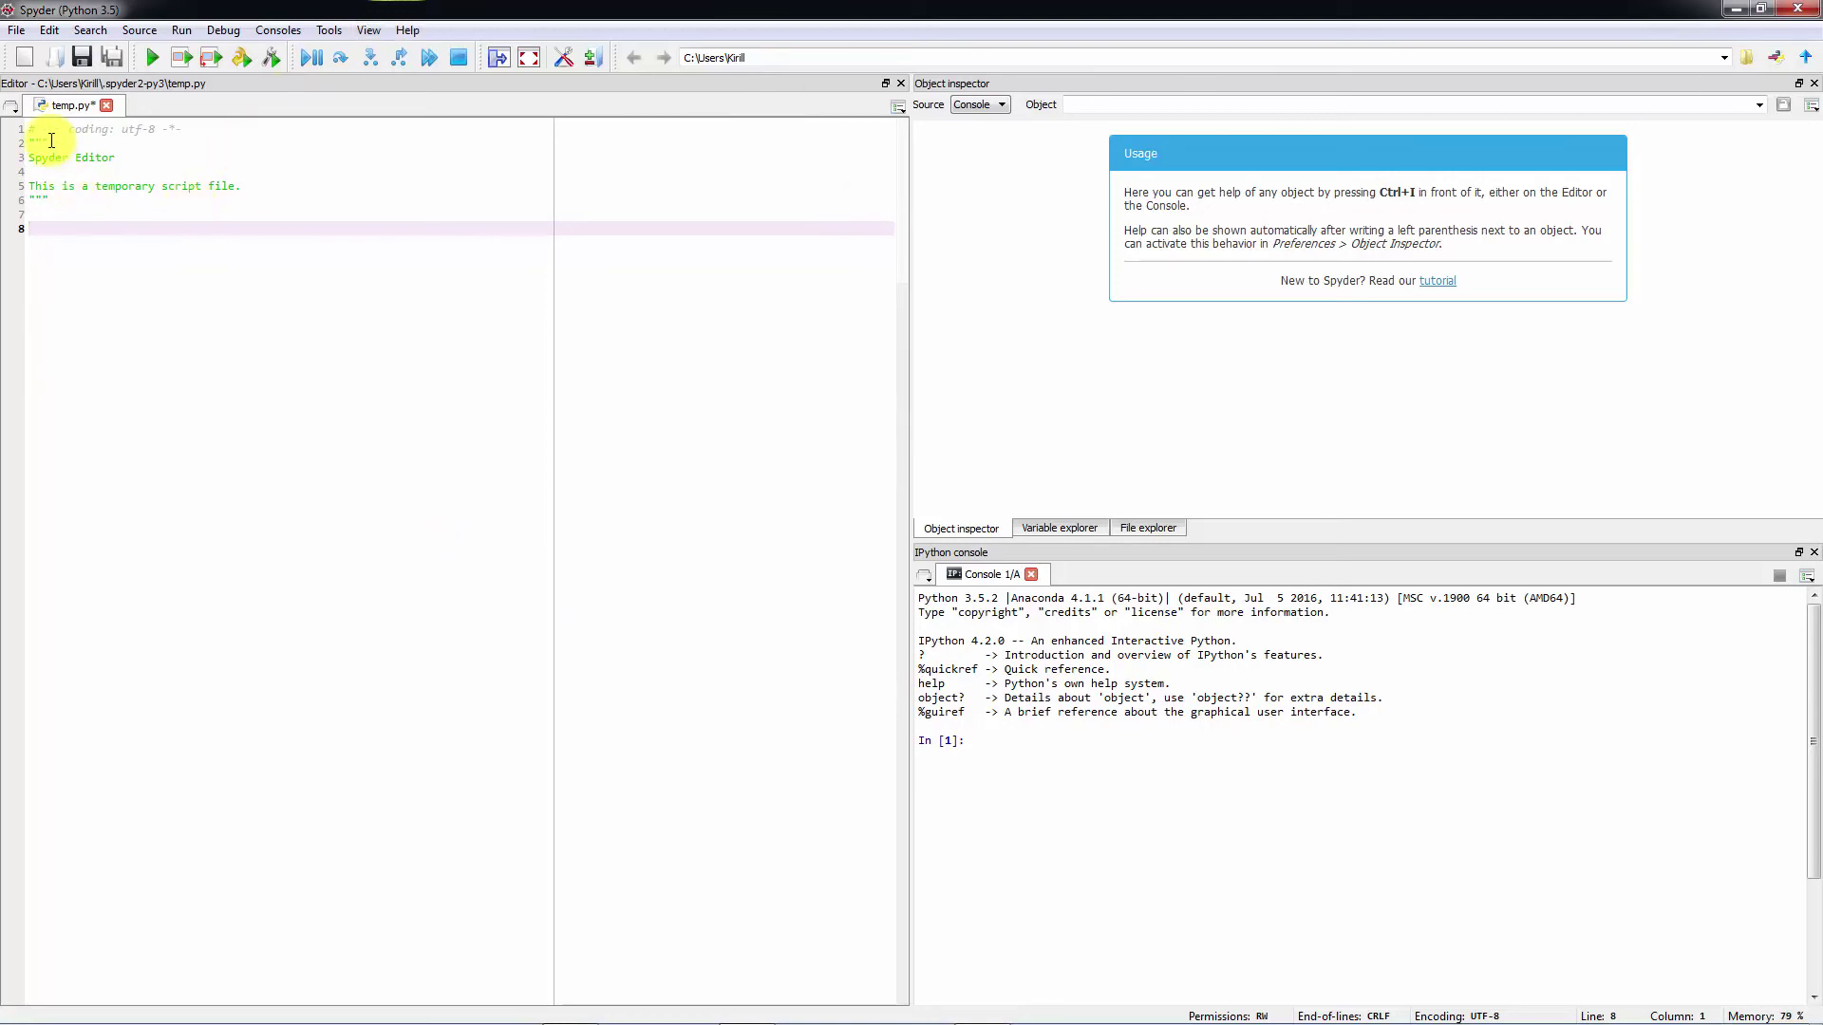
# - Set the Editor font size to 16 in the preferences, keeping the Consolas font, and apply it
pyautogui.click(323, 33)
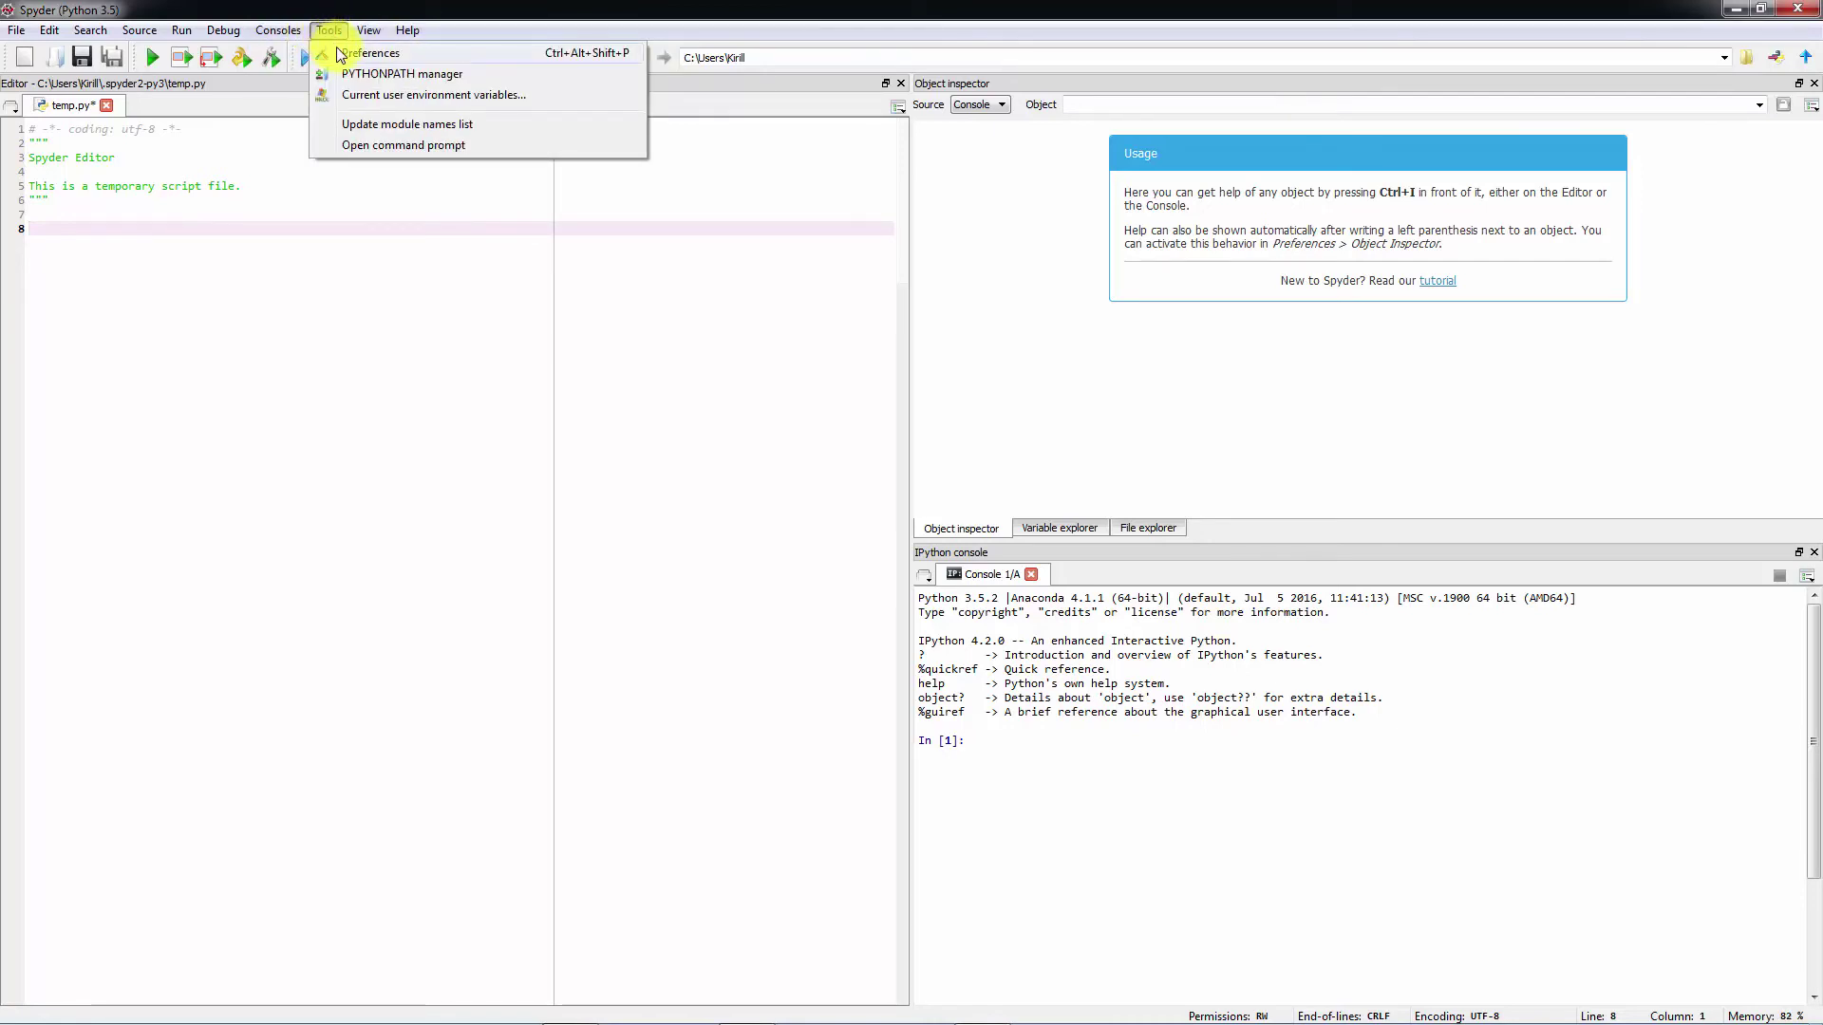
pyautogui.click(342, 53)
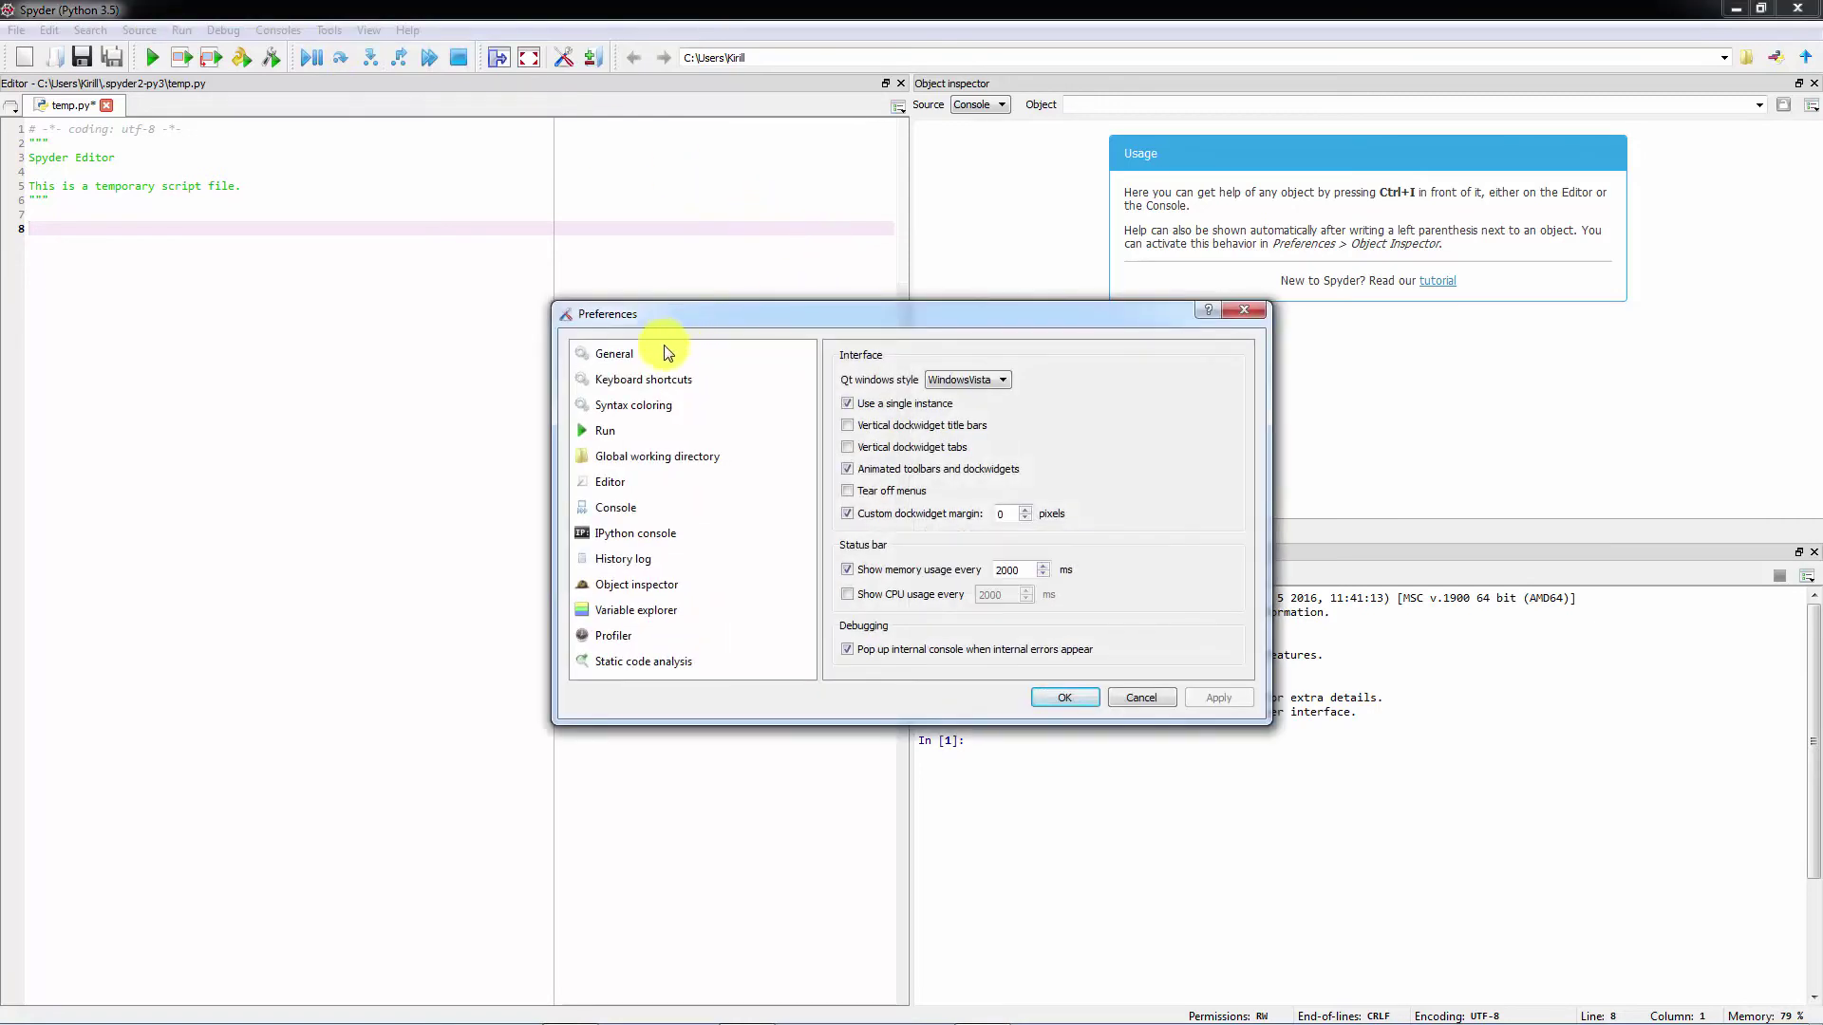
pyautogui.click(654, 489)
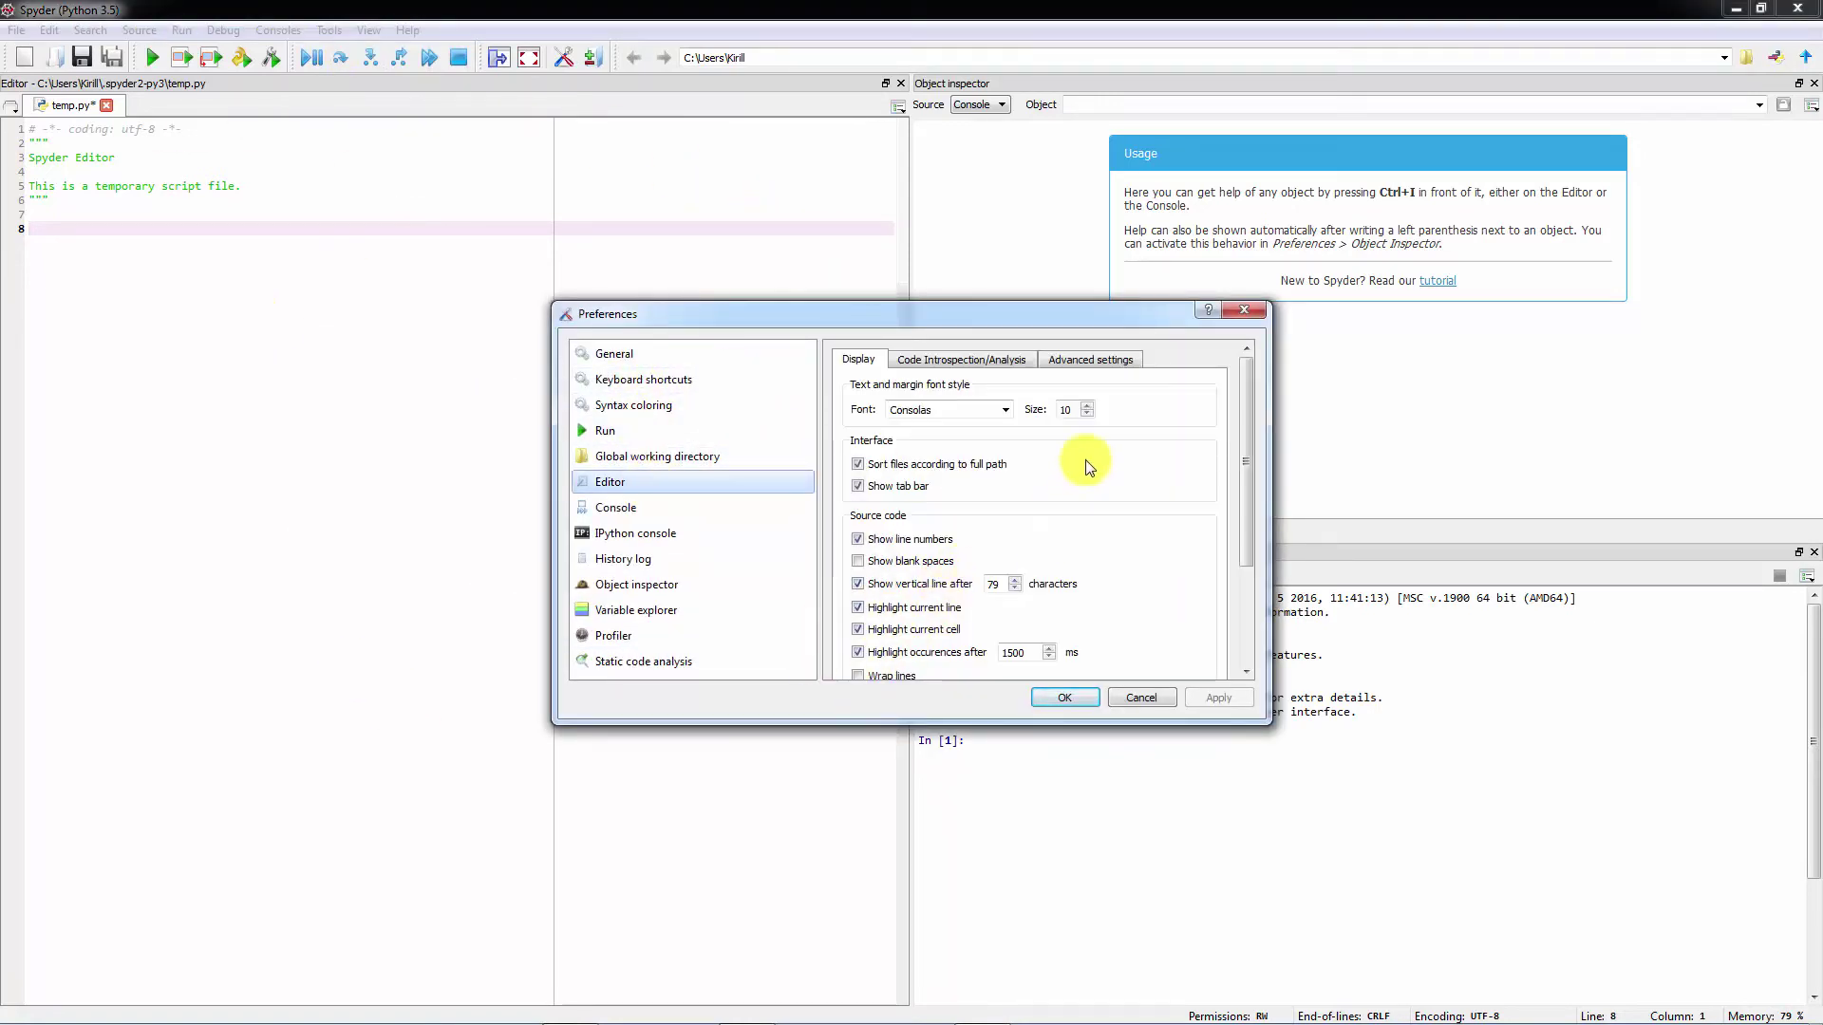
pyautogui.click(1005, 410)
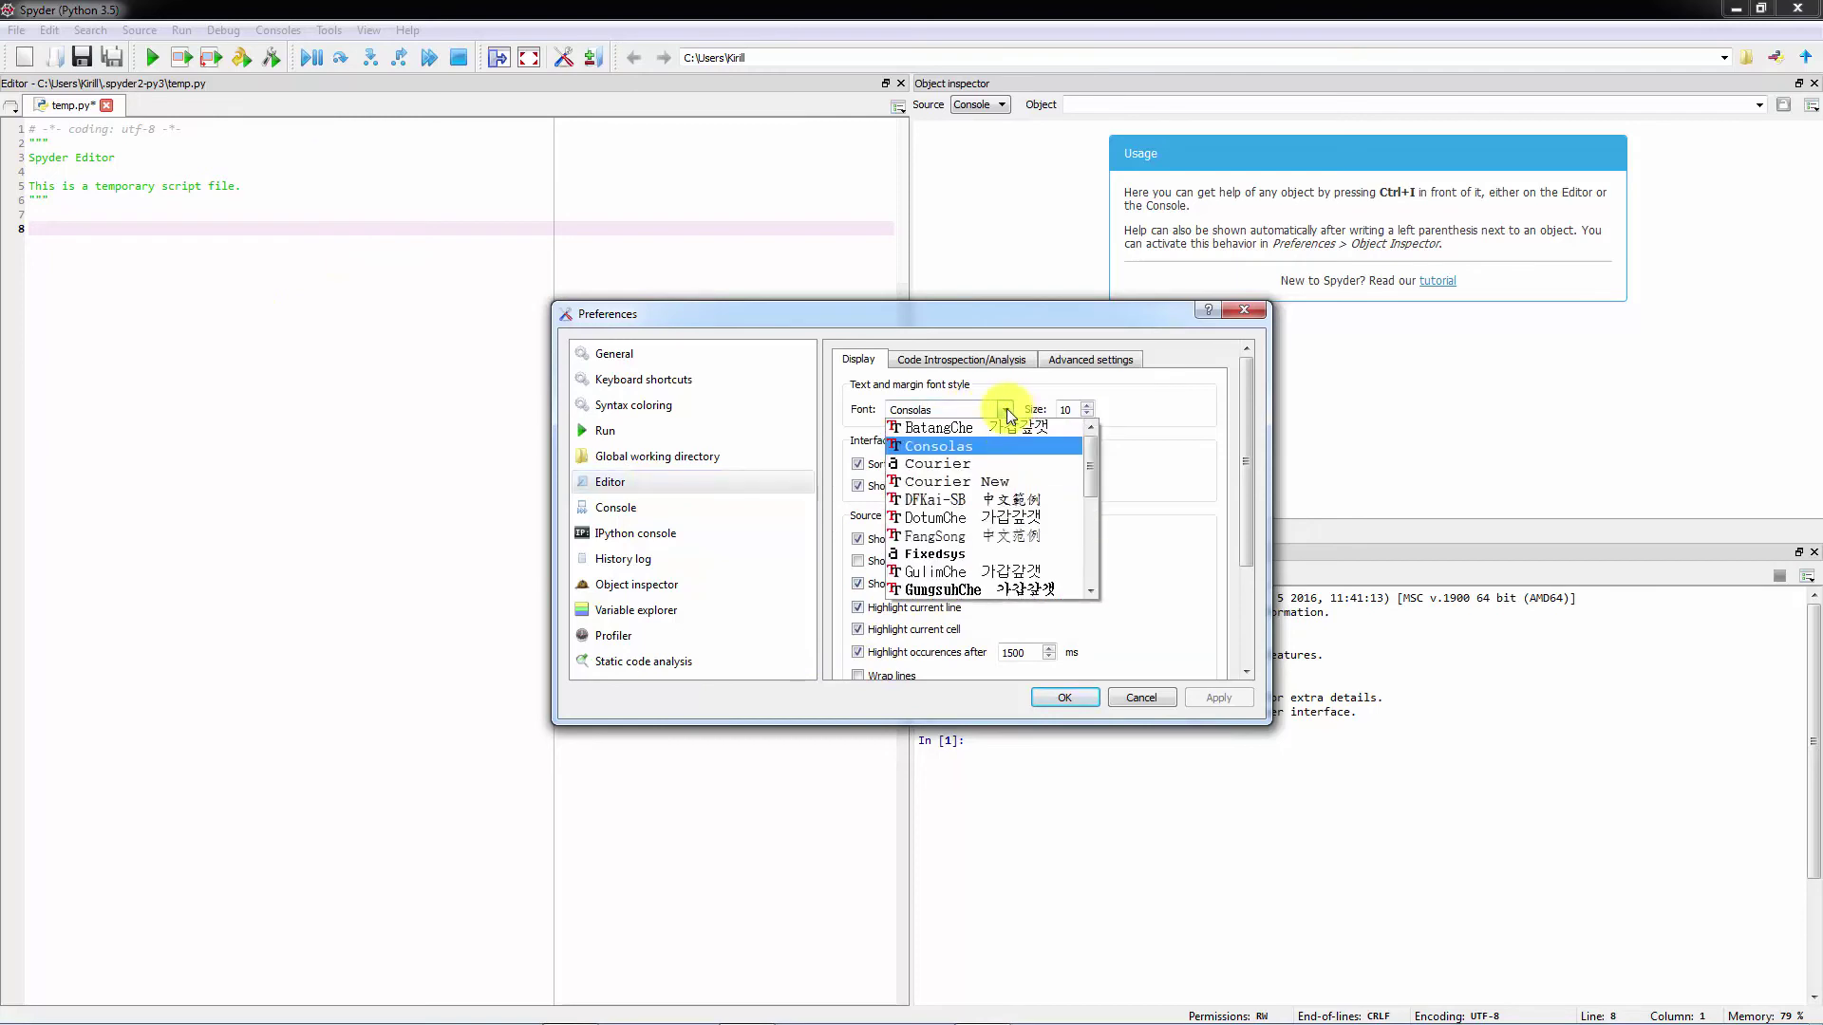
pyautogui.click(1008, 415)
pyautogui.click(1089, 404)
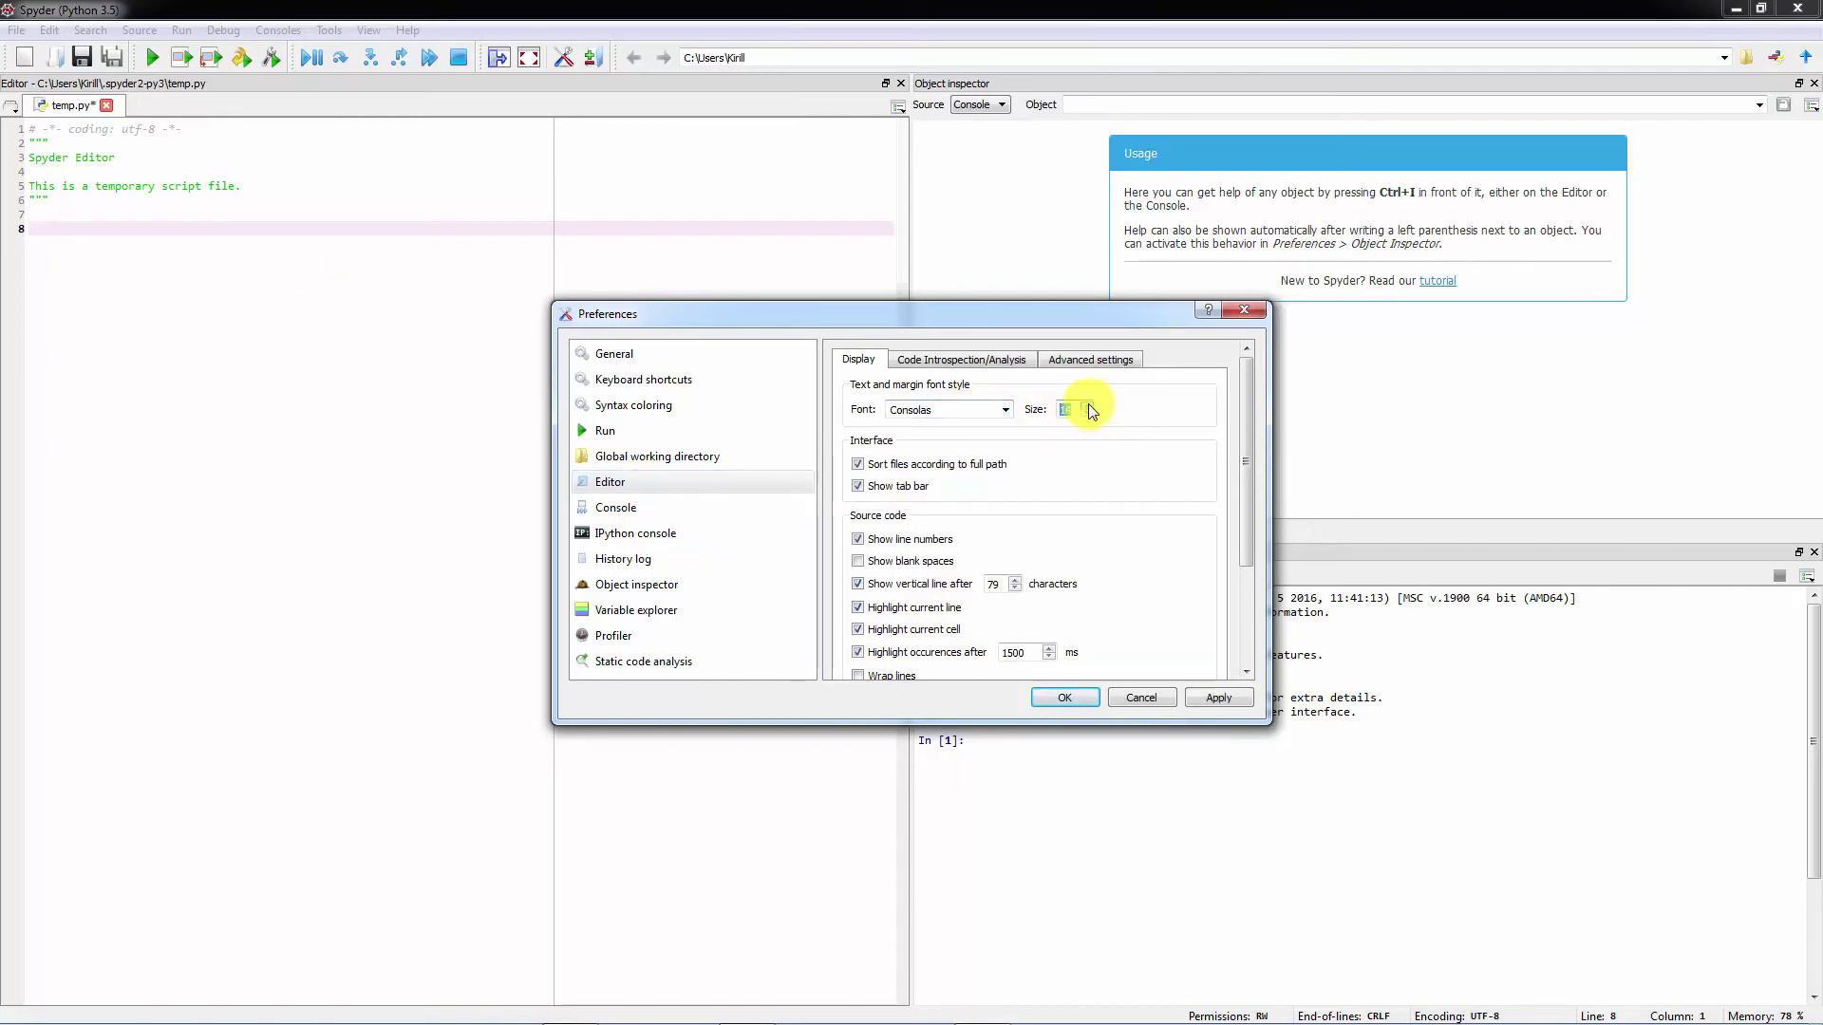
pyautogui.click(1218, 697)
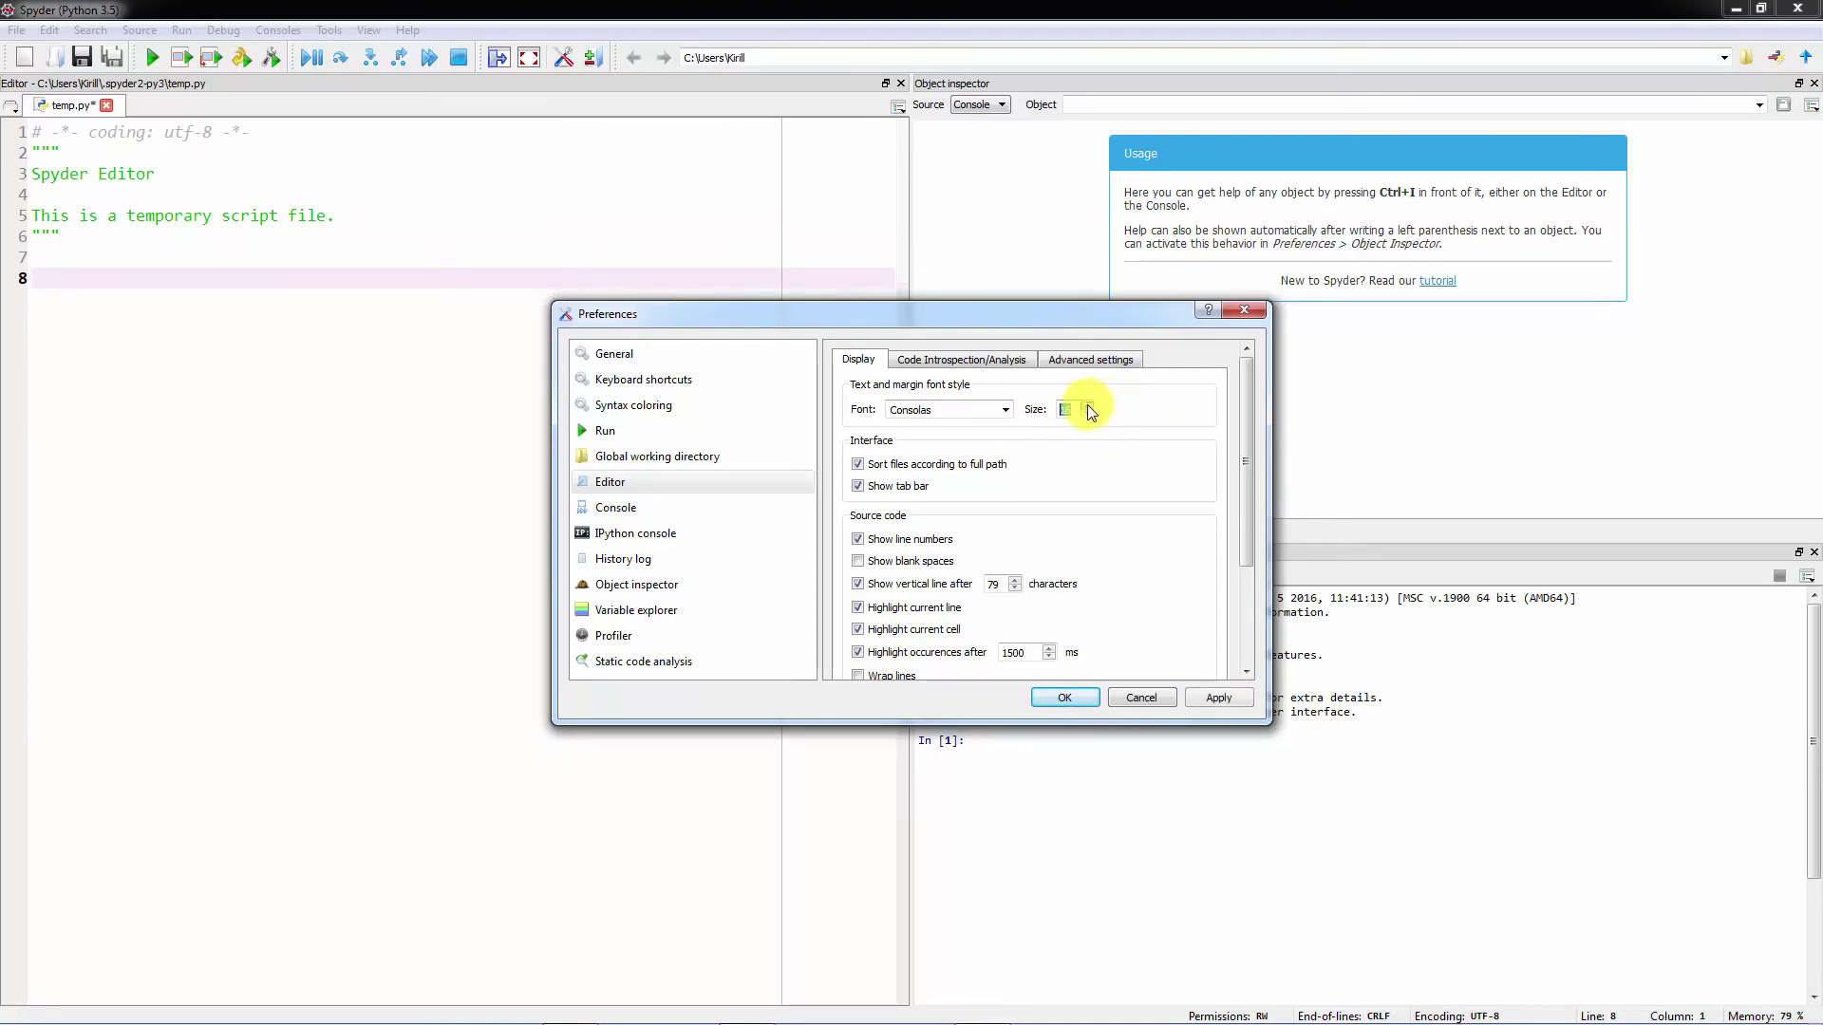
pyautogui.click(1220, 698)
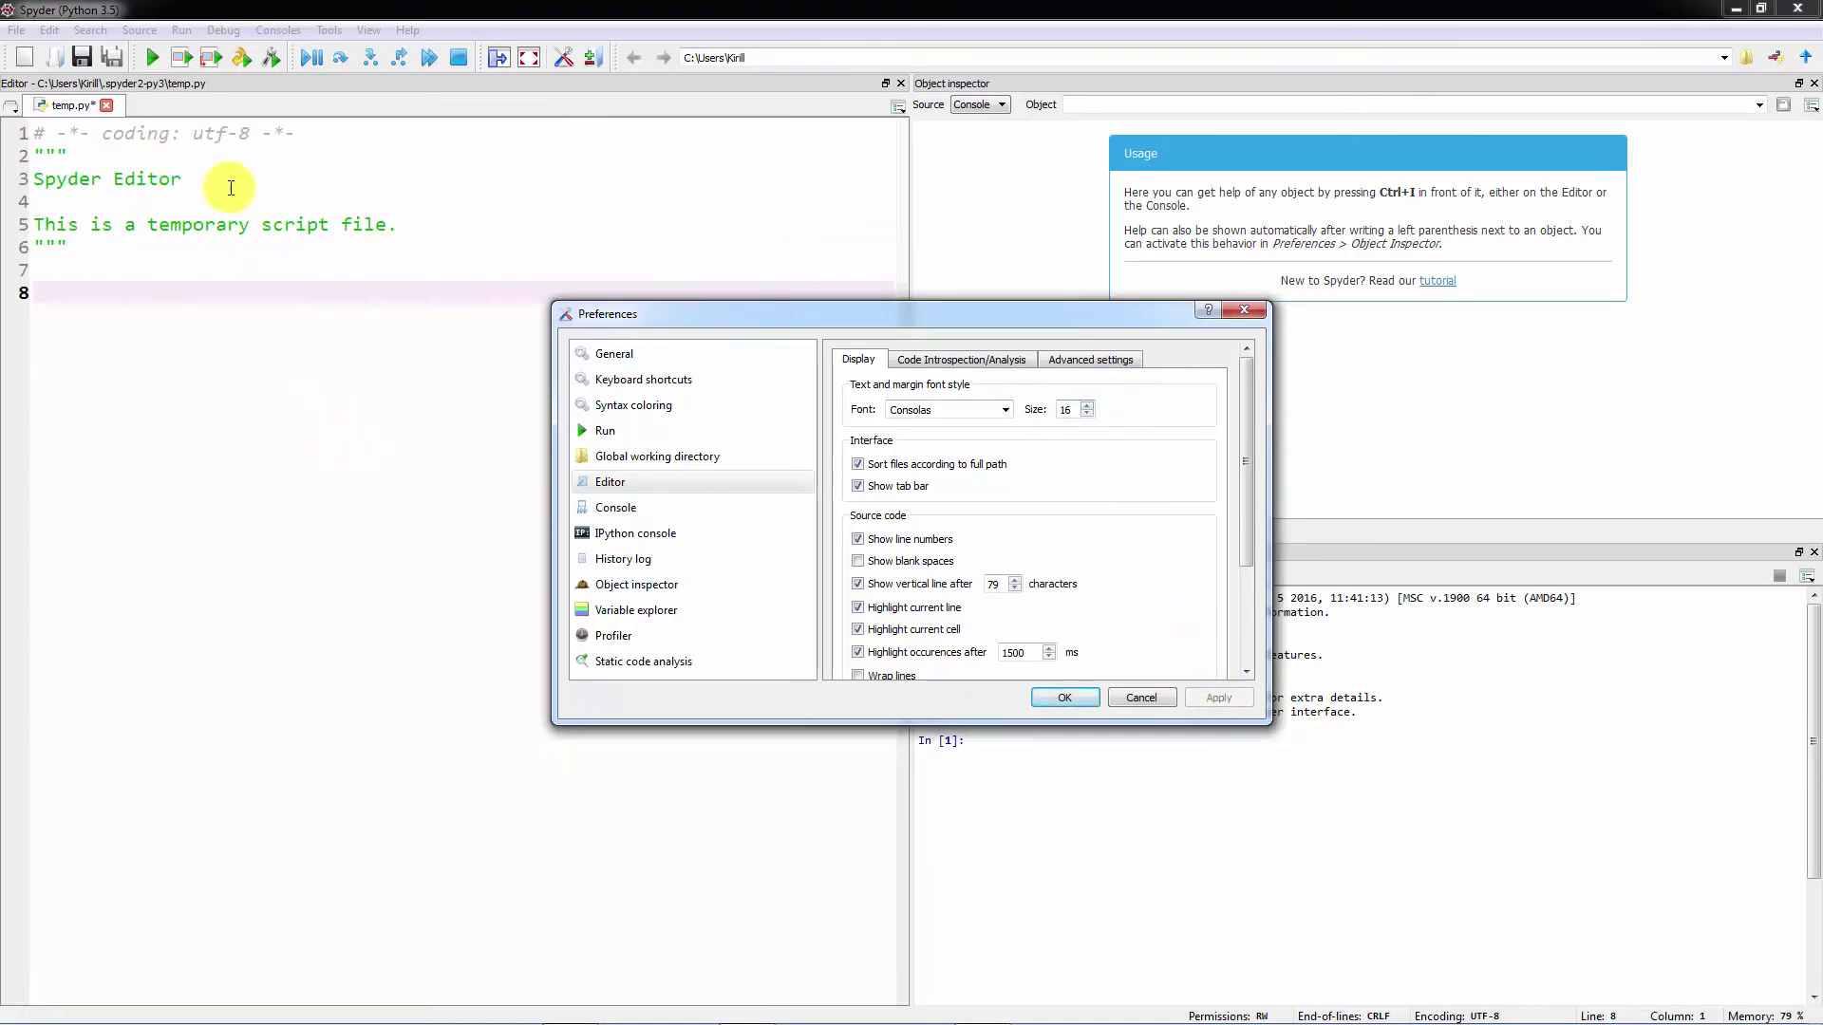
# - Try the Spyder/Dark syntax color scheme in the Editor preferences
pyautogui.moveTo(1241, 411); pyautogui.dragTo(1270, 521)
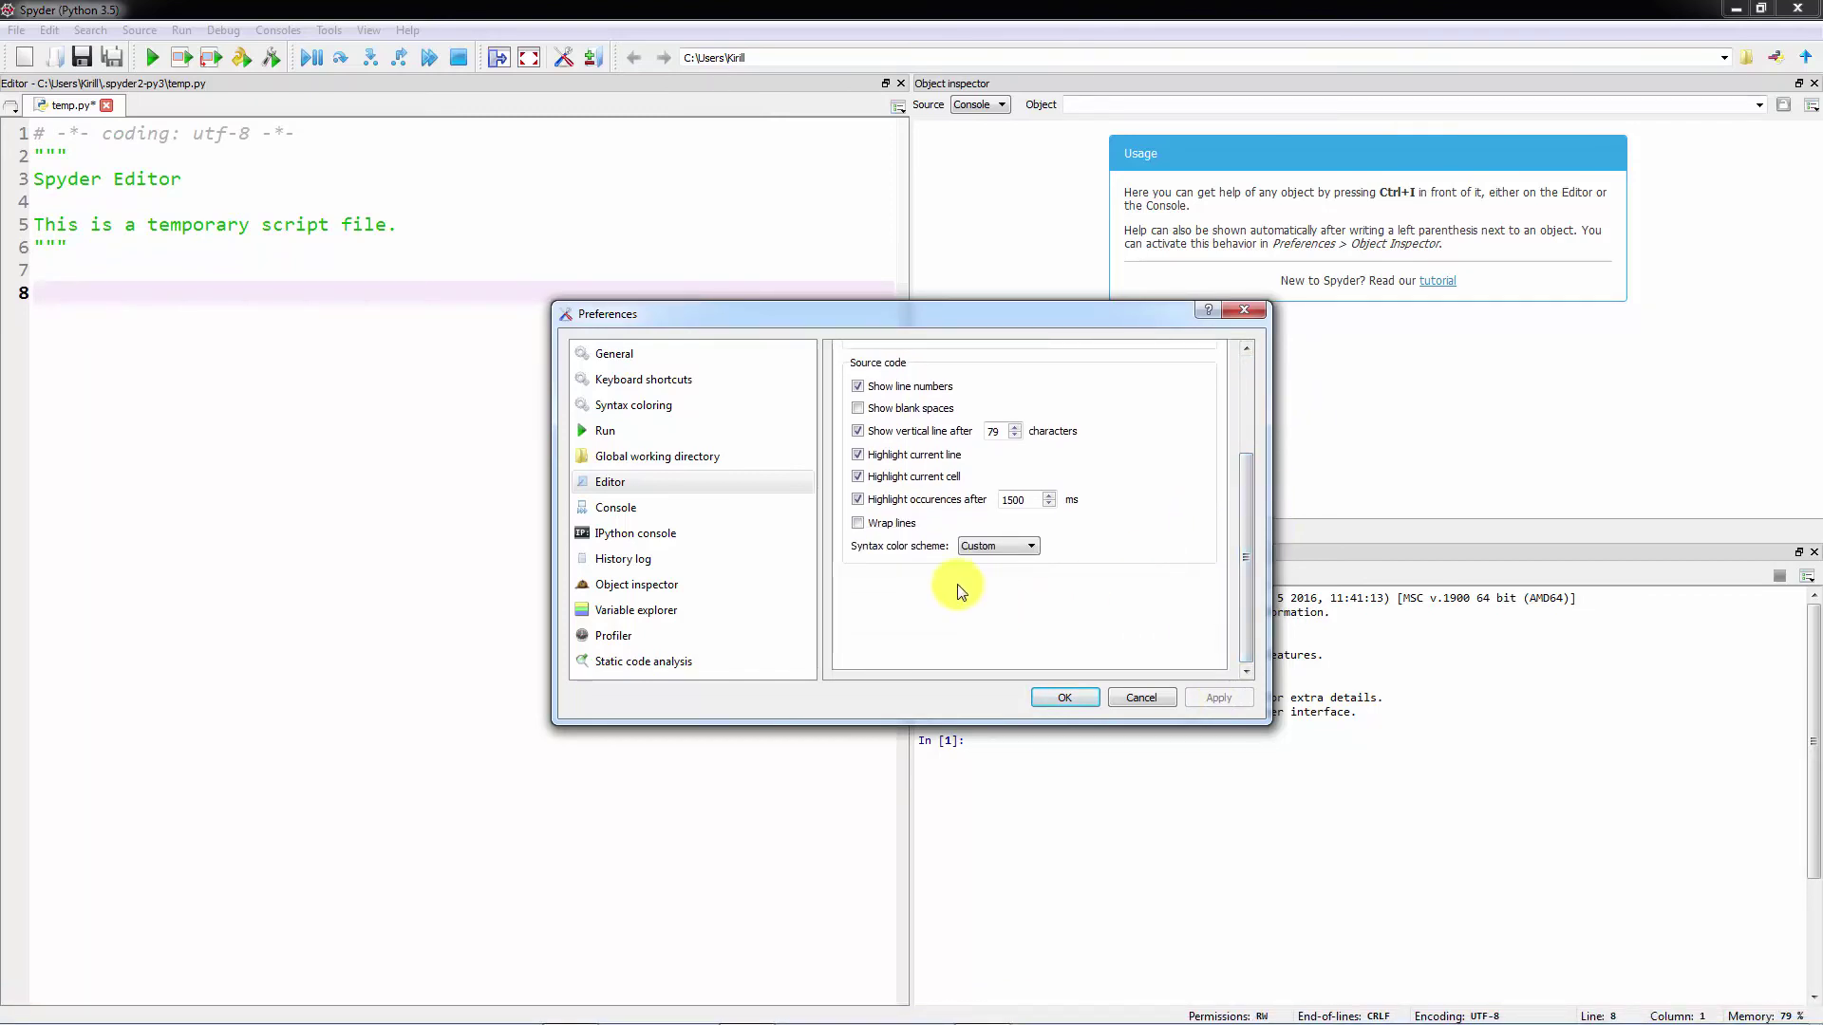
pyautogui.click(1027, 549)
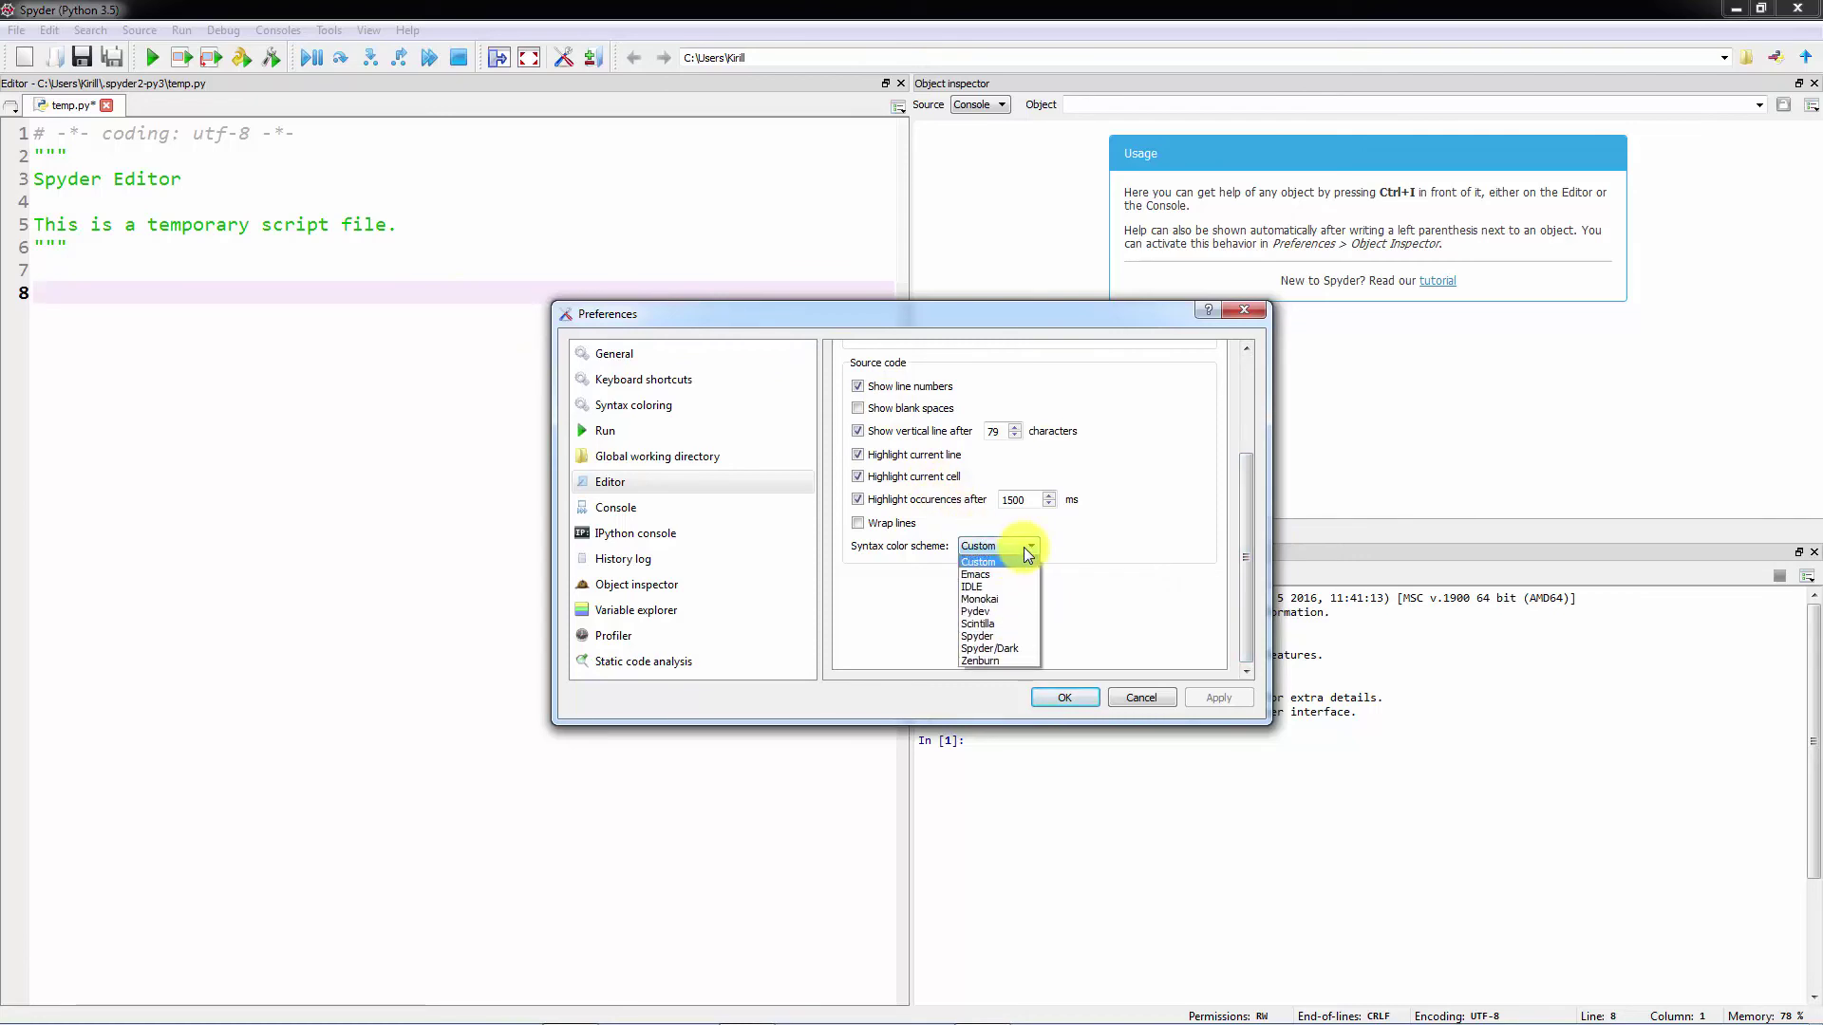
pyautogui.click(1023, 649)
pyautogui.click(1225, 703)
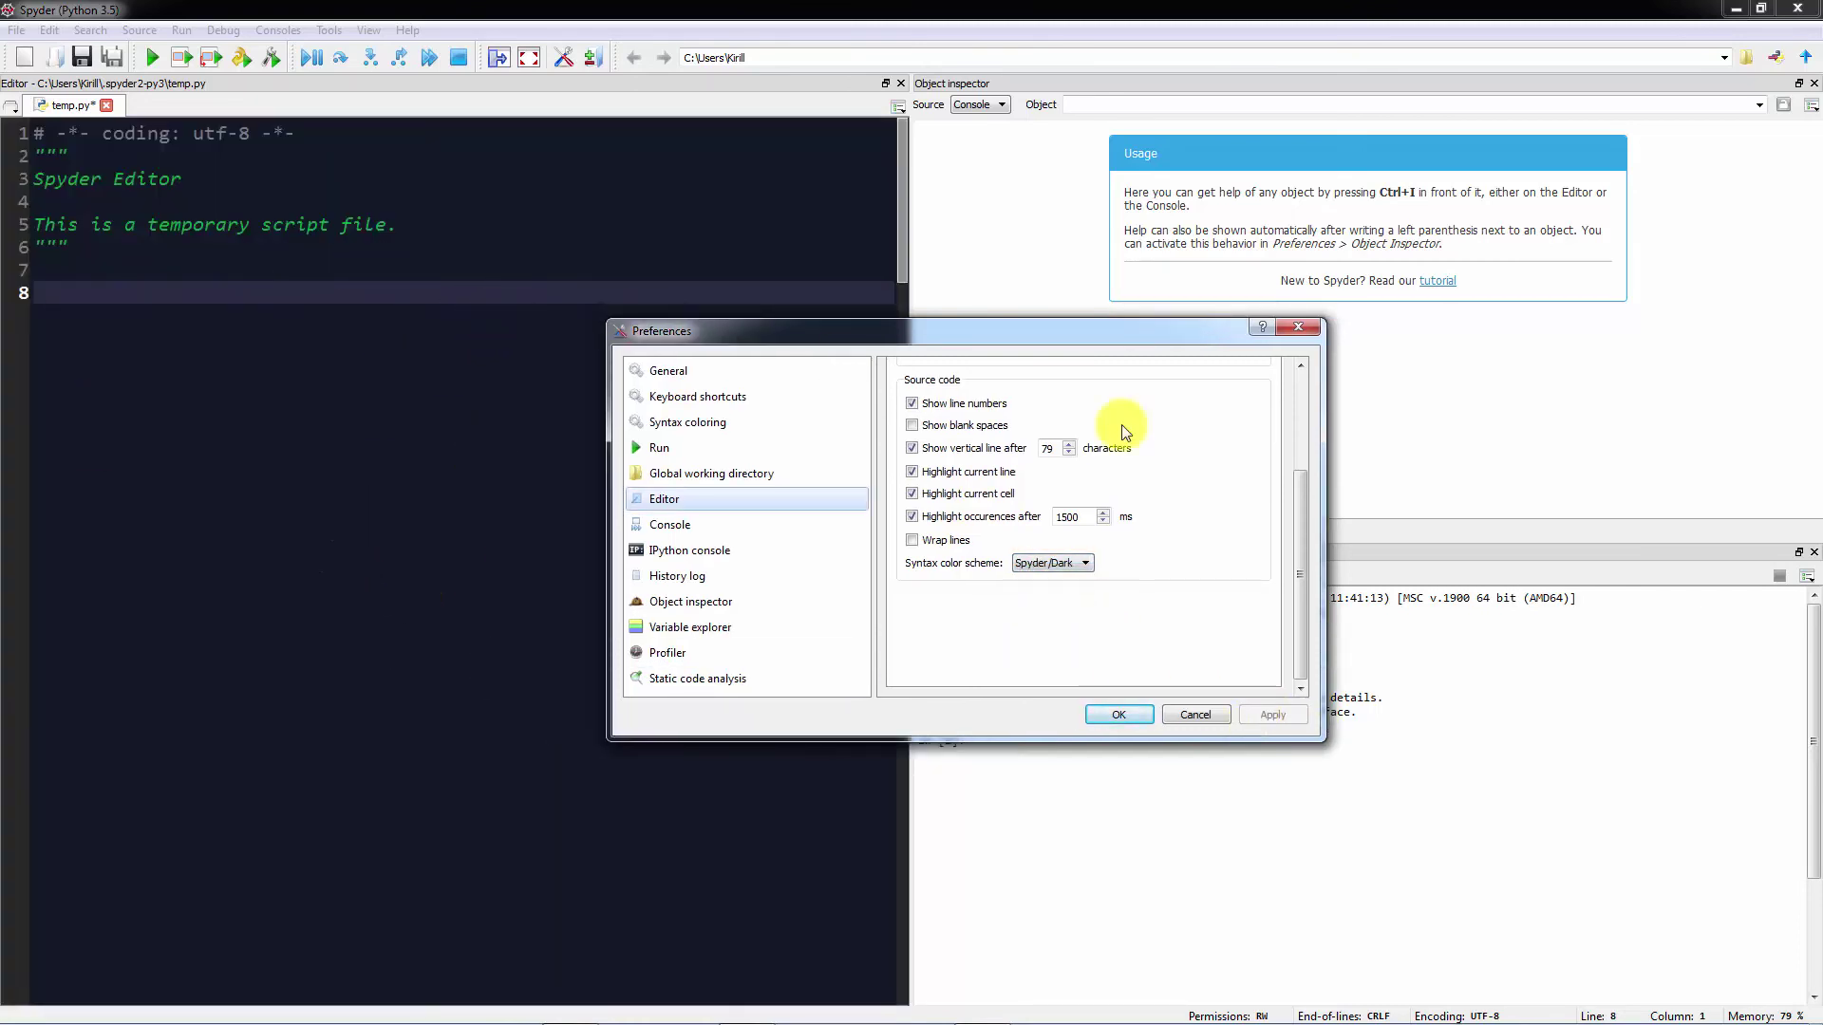
# - Set the Editor's syntax color scheme to Spyder and apply it
pyautogui.click(1052, 563)
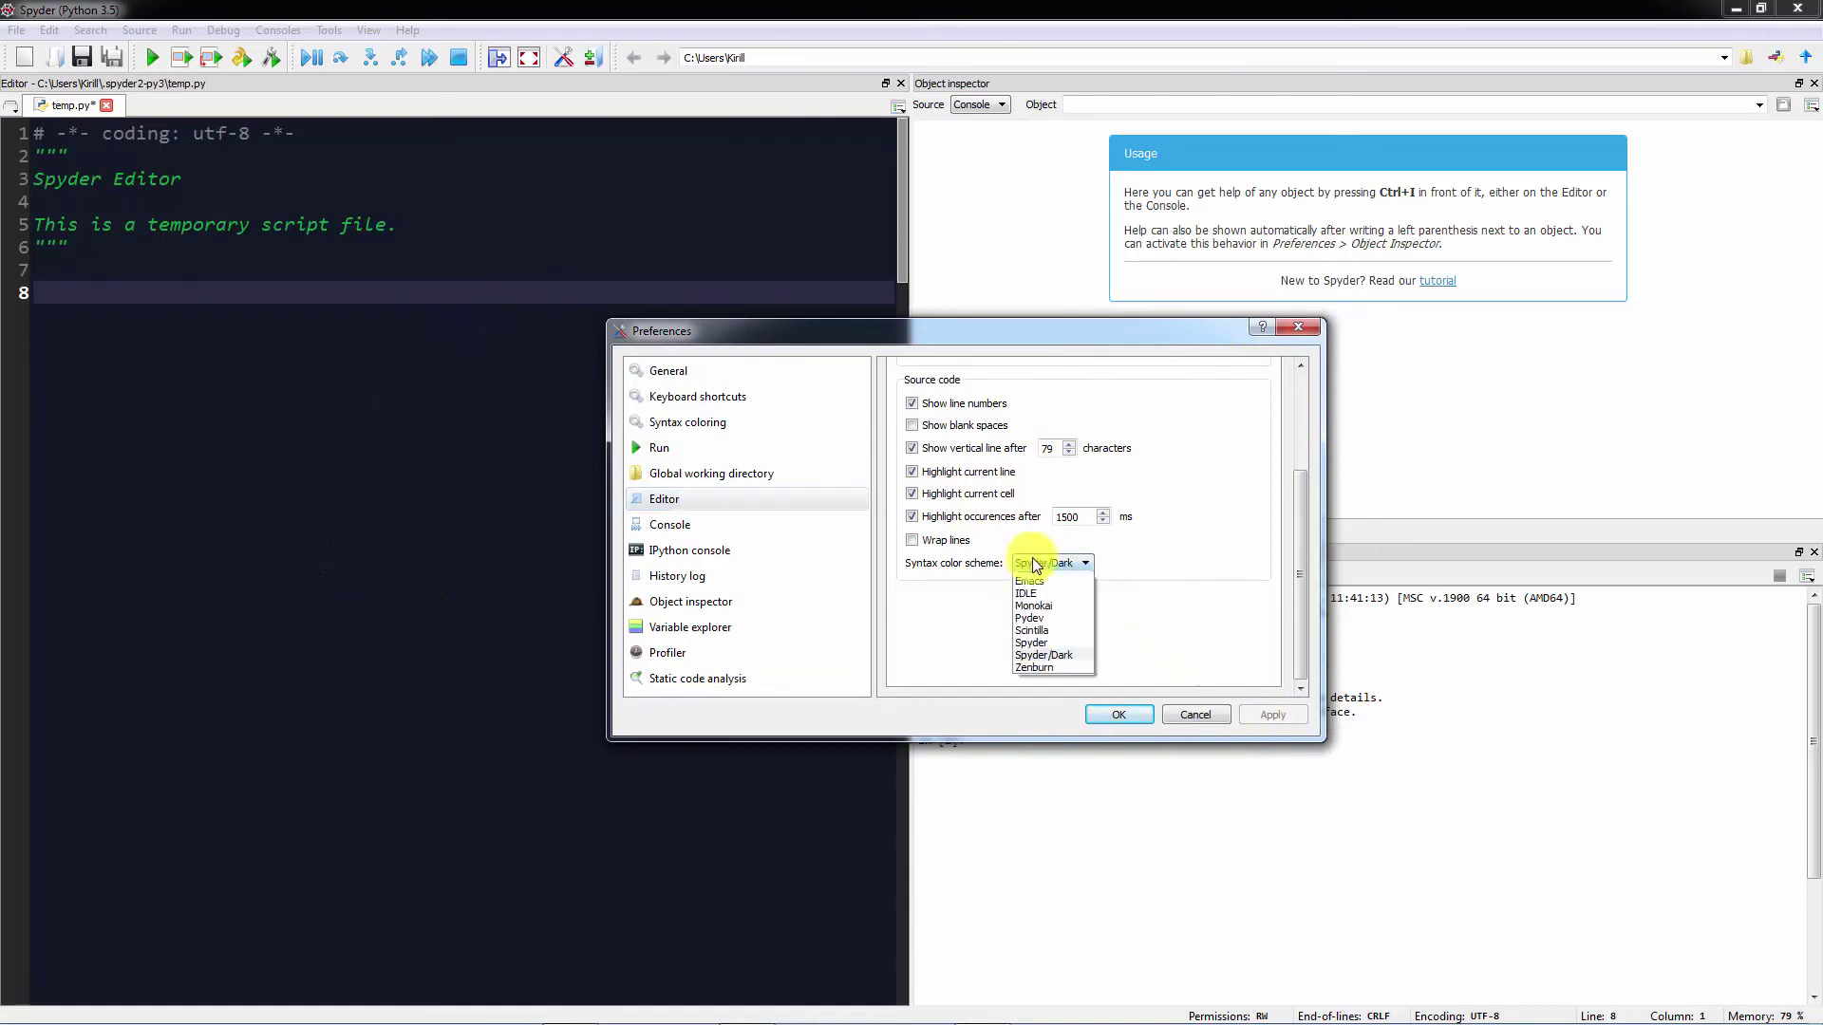
pyautogui.click(1062, 654)
pyautogui.click(1268, 716)
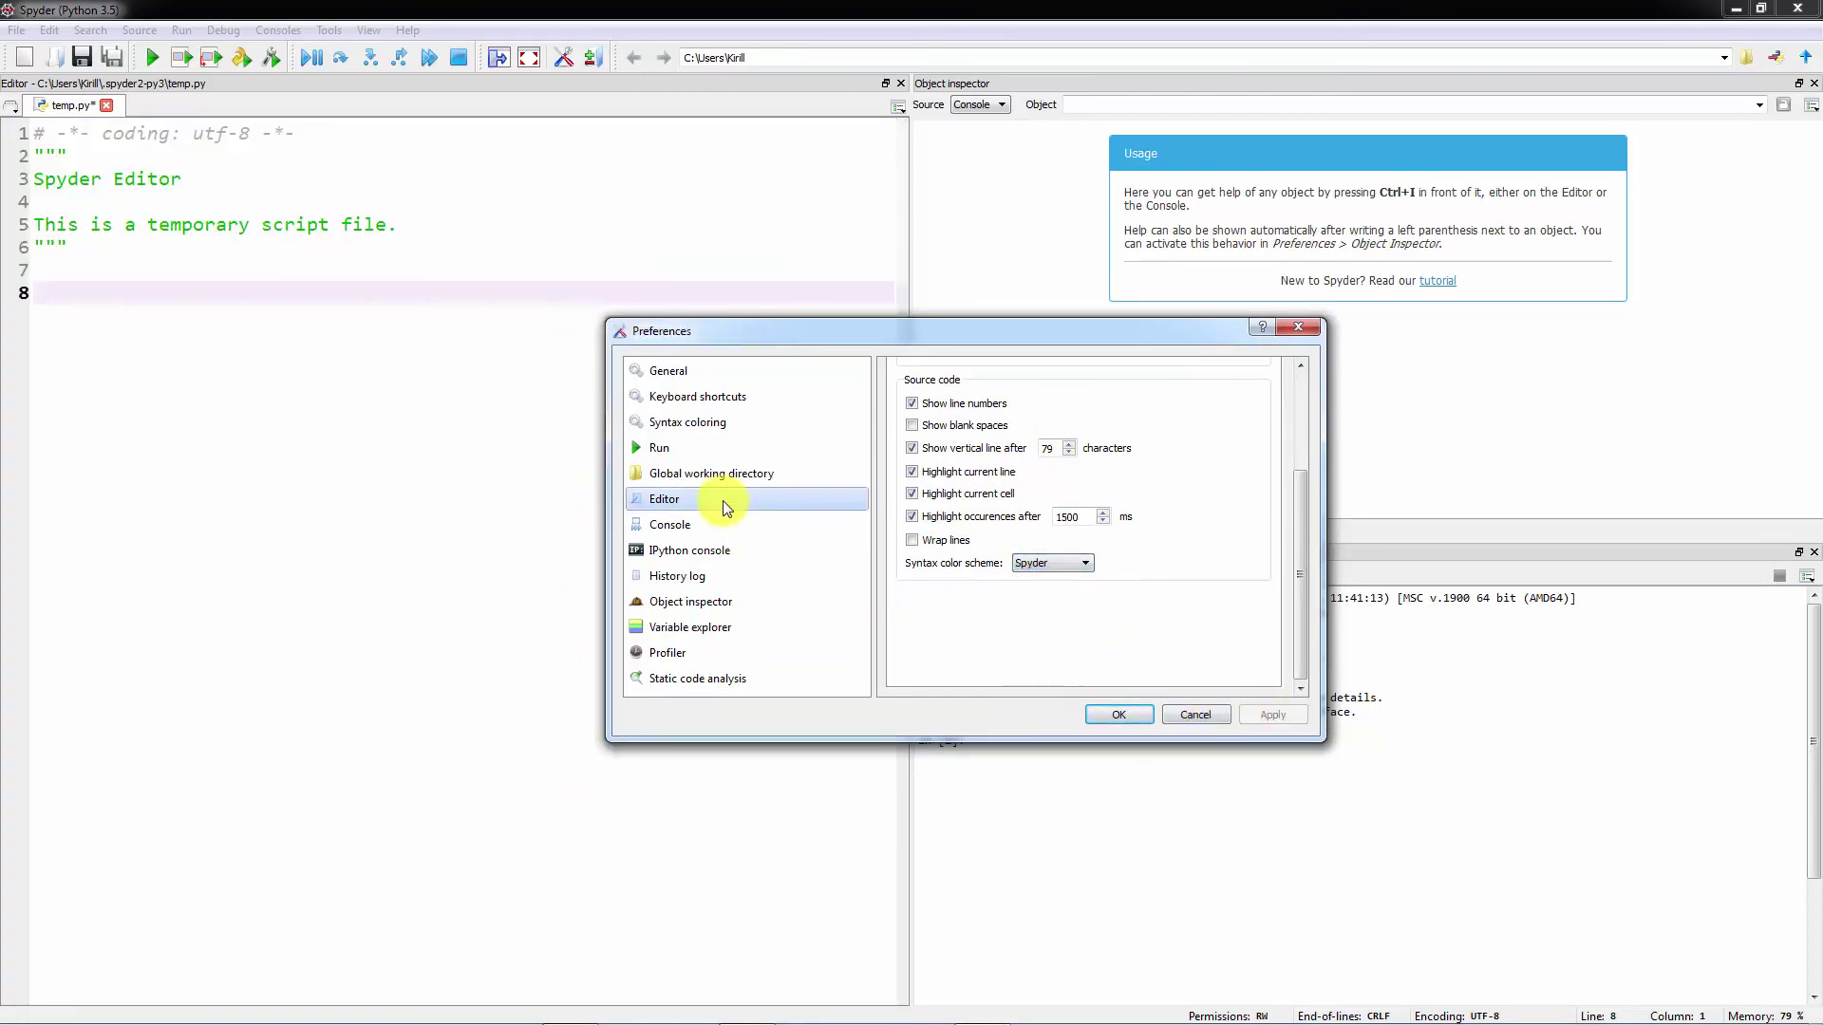
# - Review the Custom color scheme in the Syntax coloring preferences, then close the preferences
pyautogui.click(701, 419)
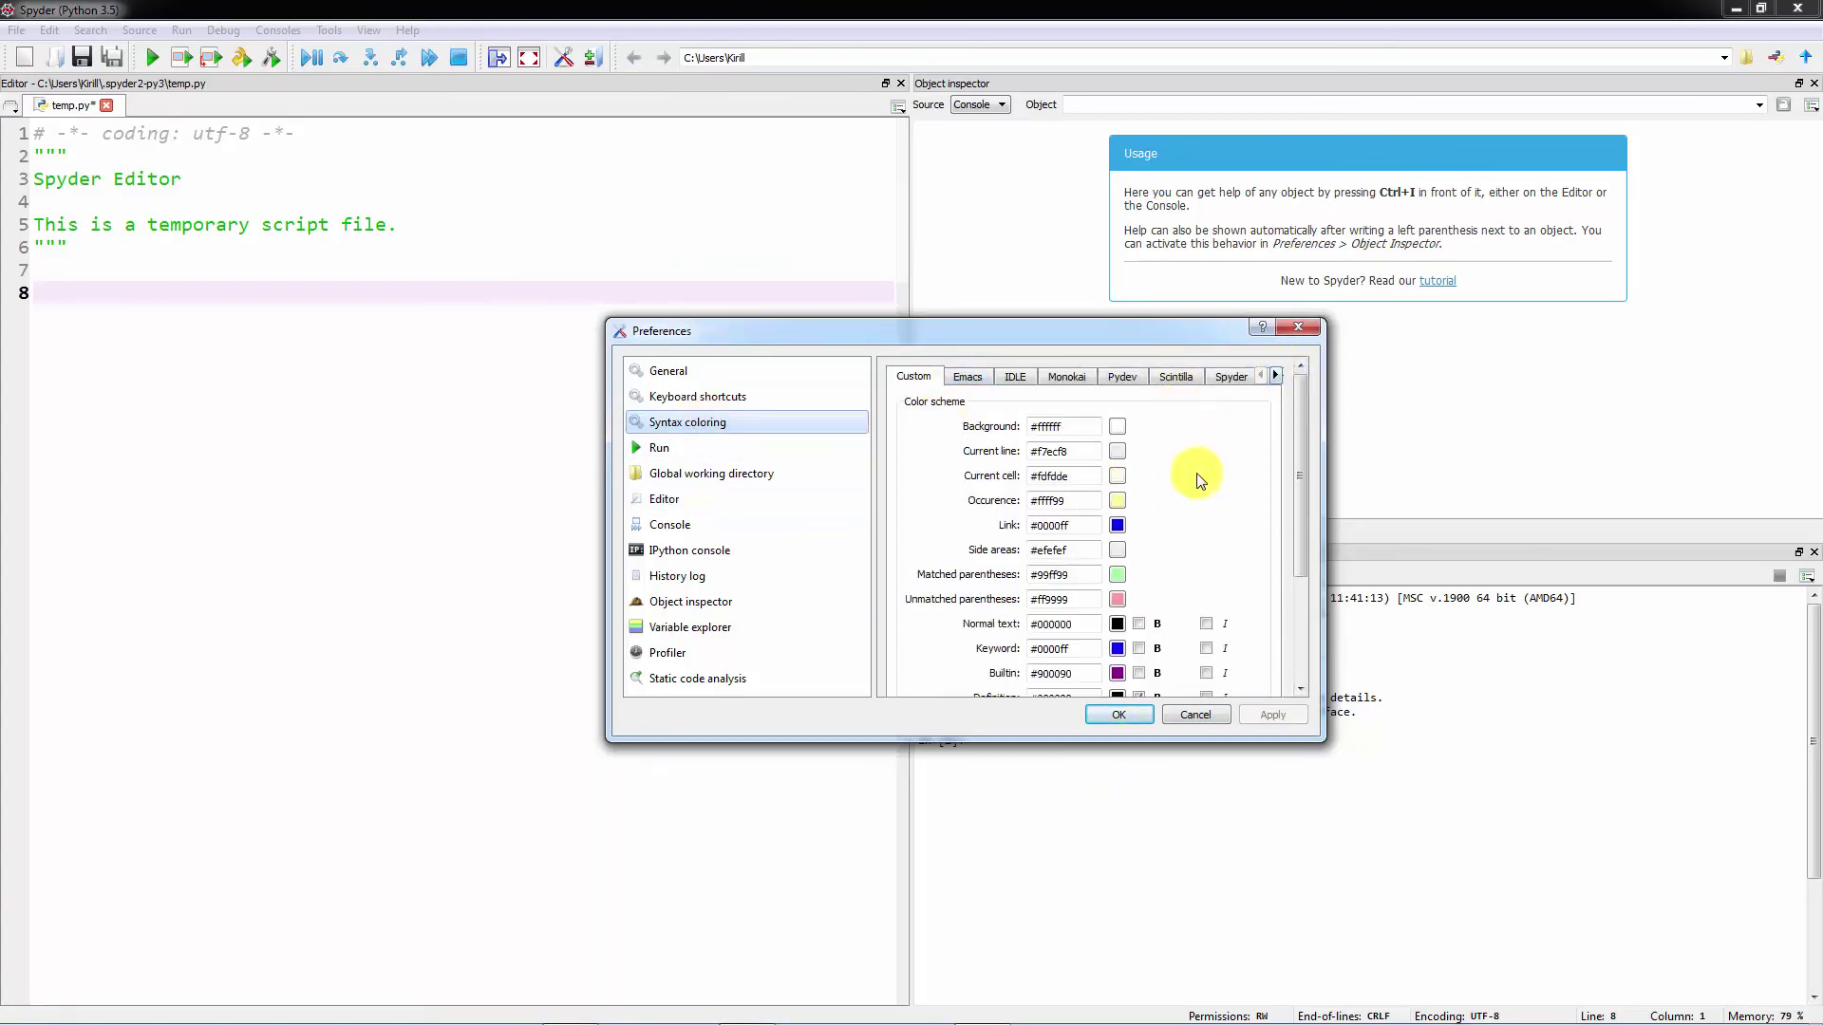
pyautogui.scroll(-2, 1187, 503)
pyautogui.scroll(2, 1176, 524)
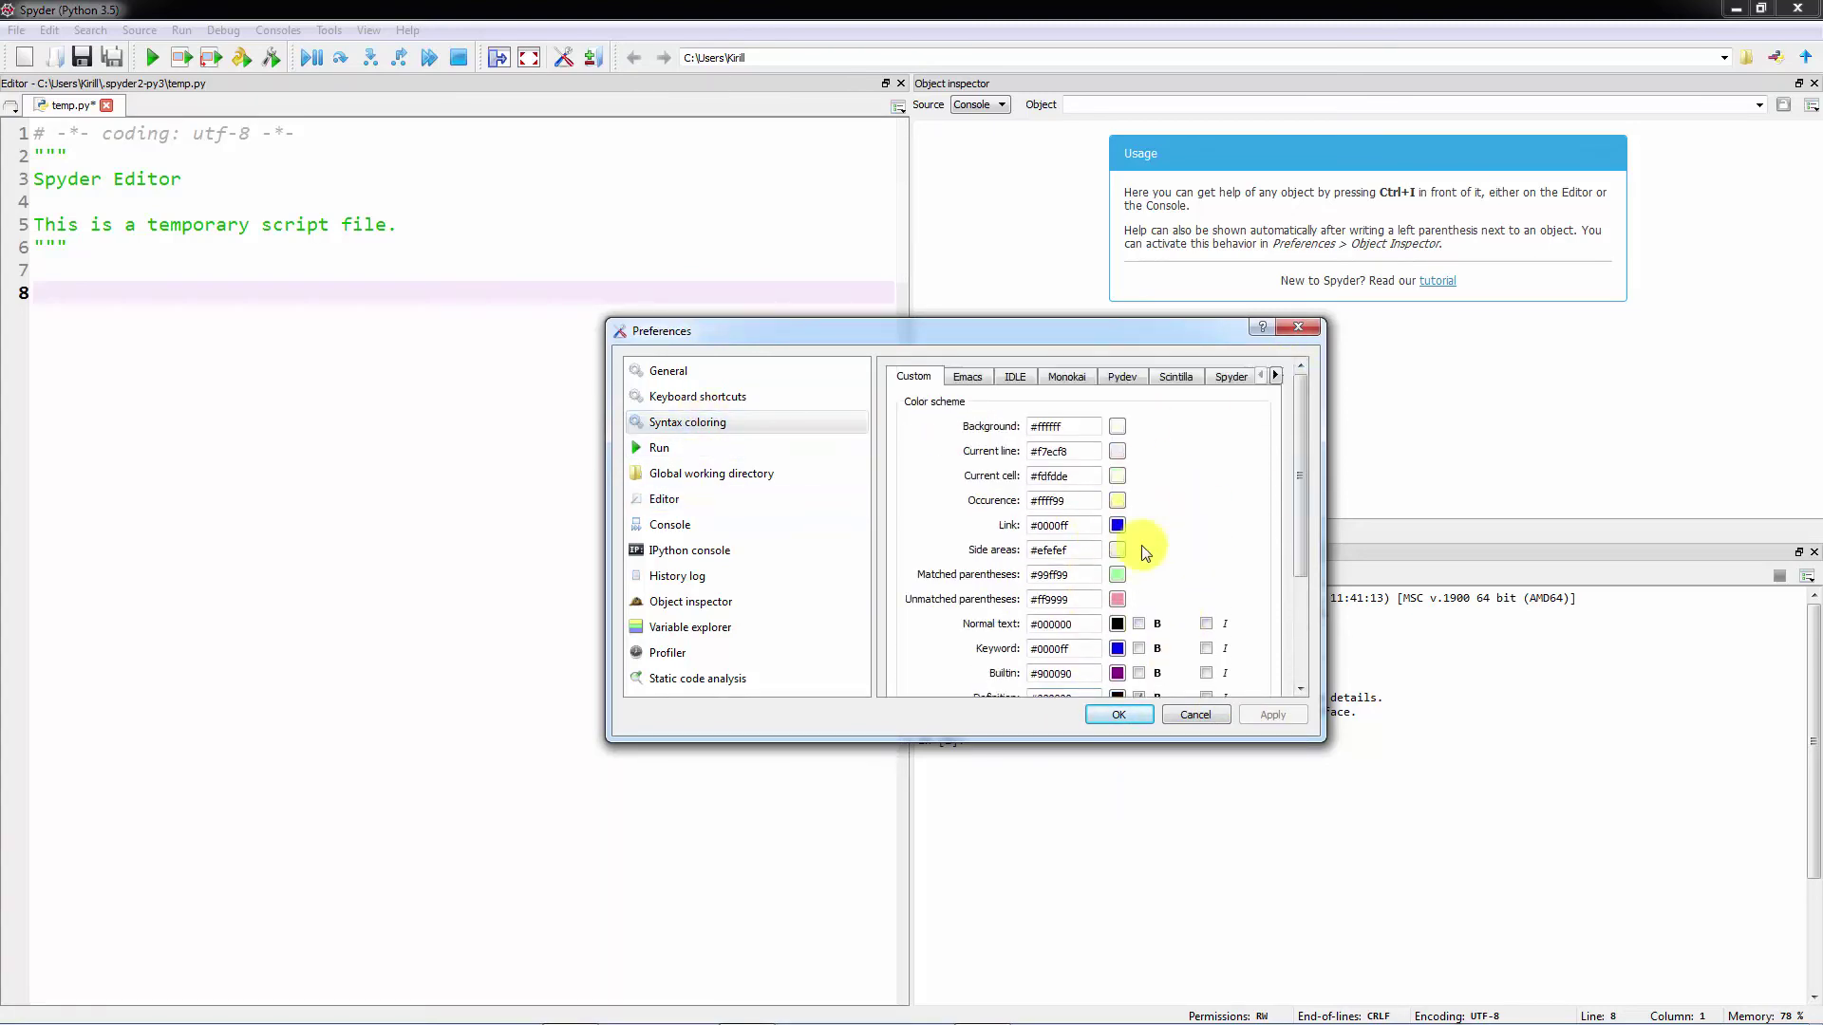
pyautogui.click(1117, 715)
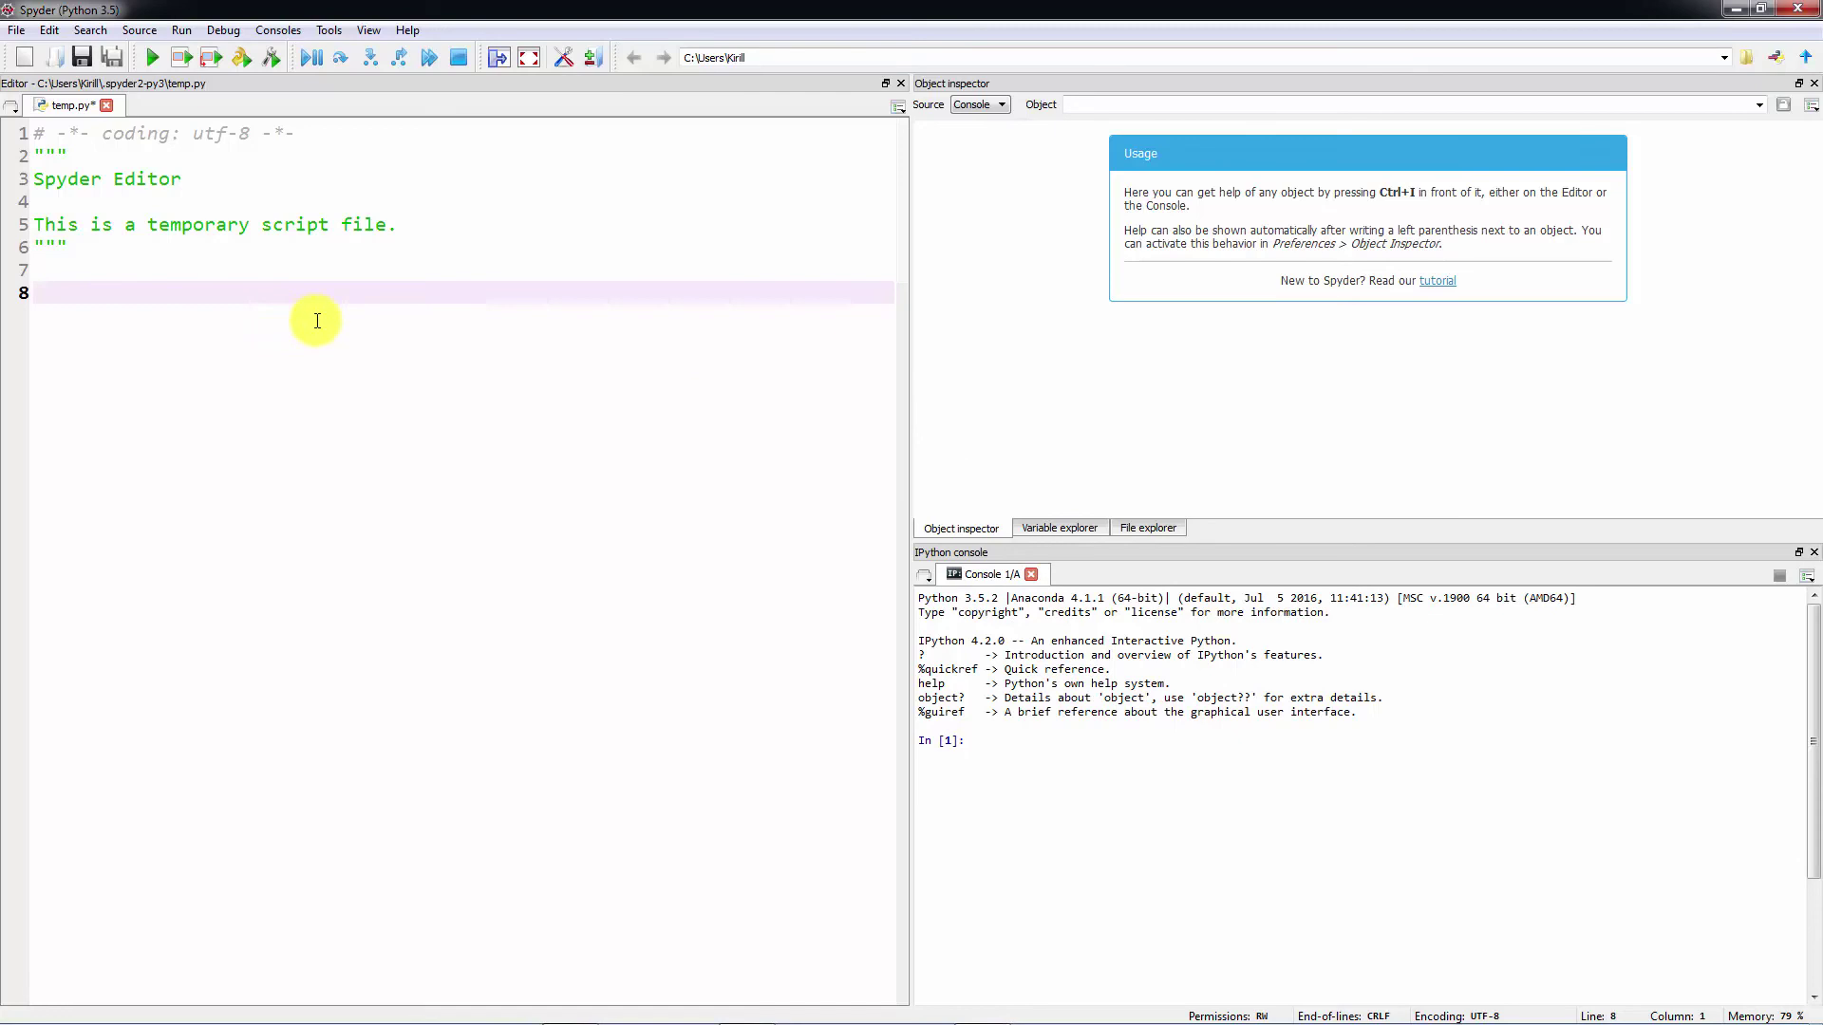
# - Set the IPython console font size to 14 in the preferences, apply it and close the dialog
pyautogui.click(329, 29)
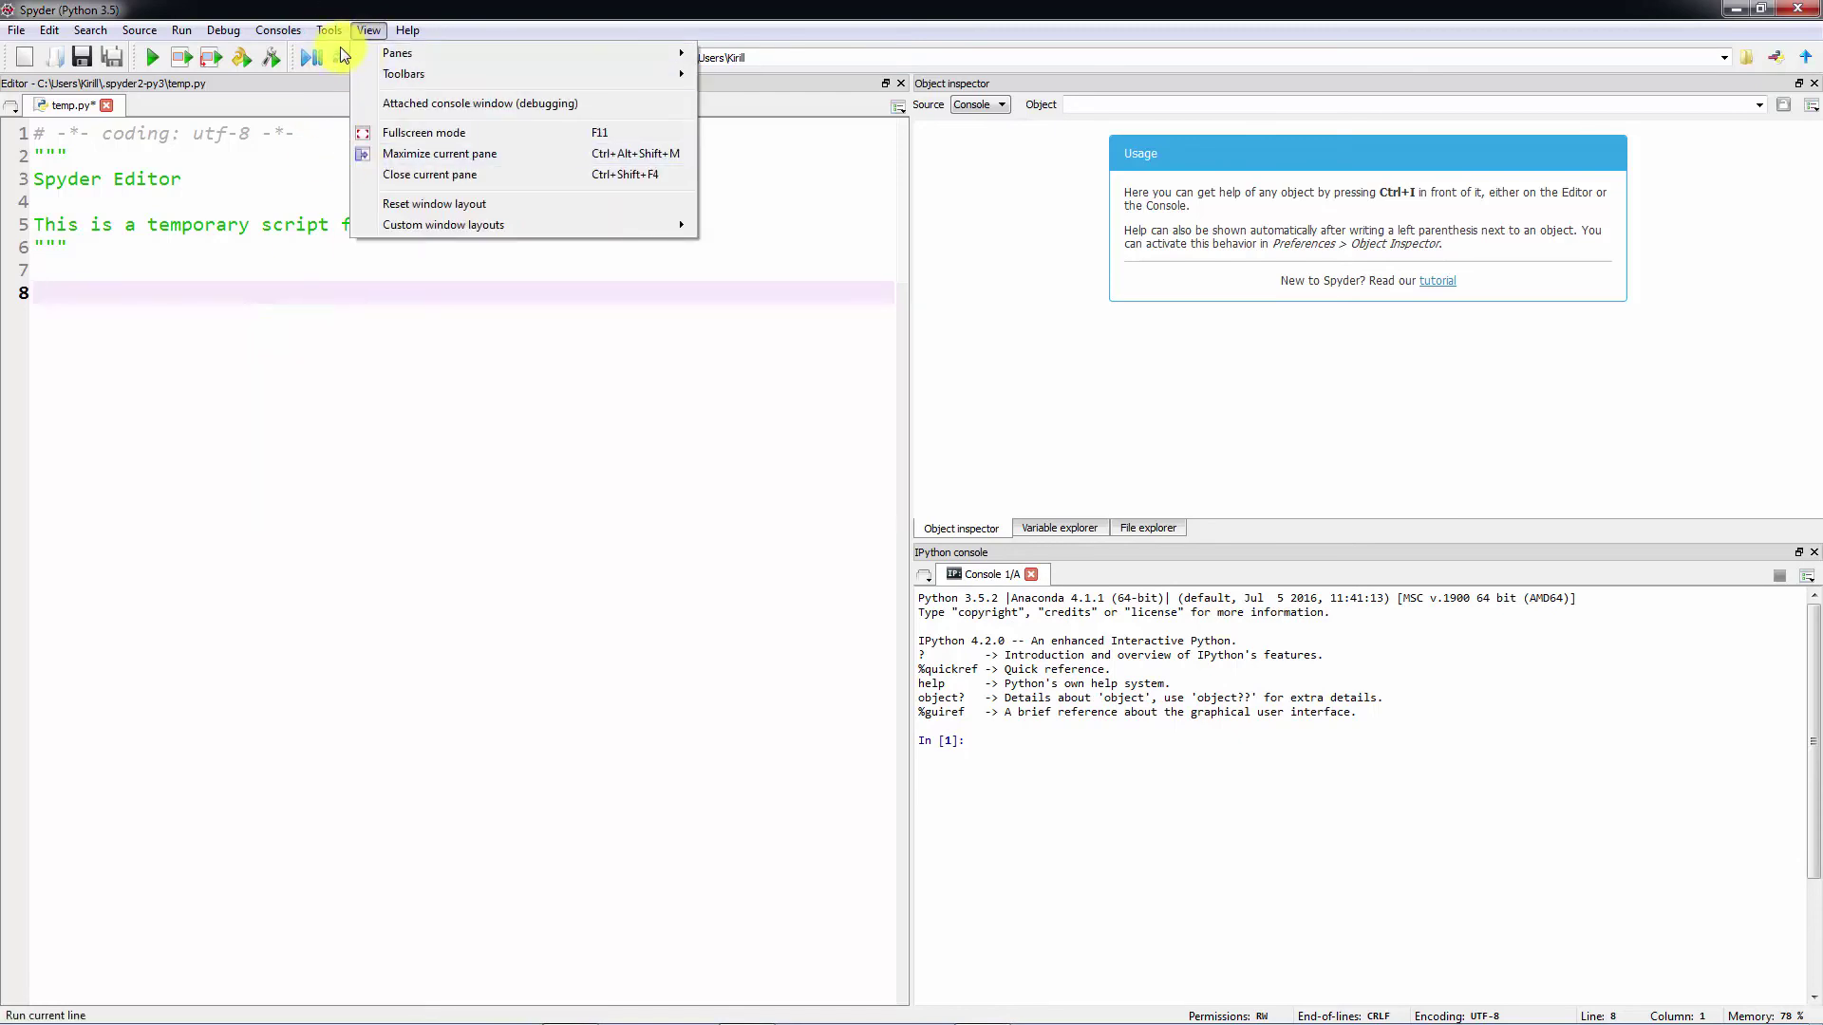
pyautogui.click(366, 53)
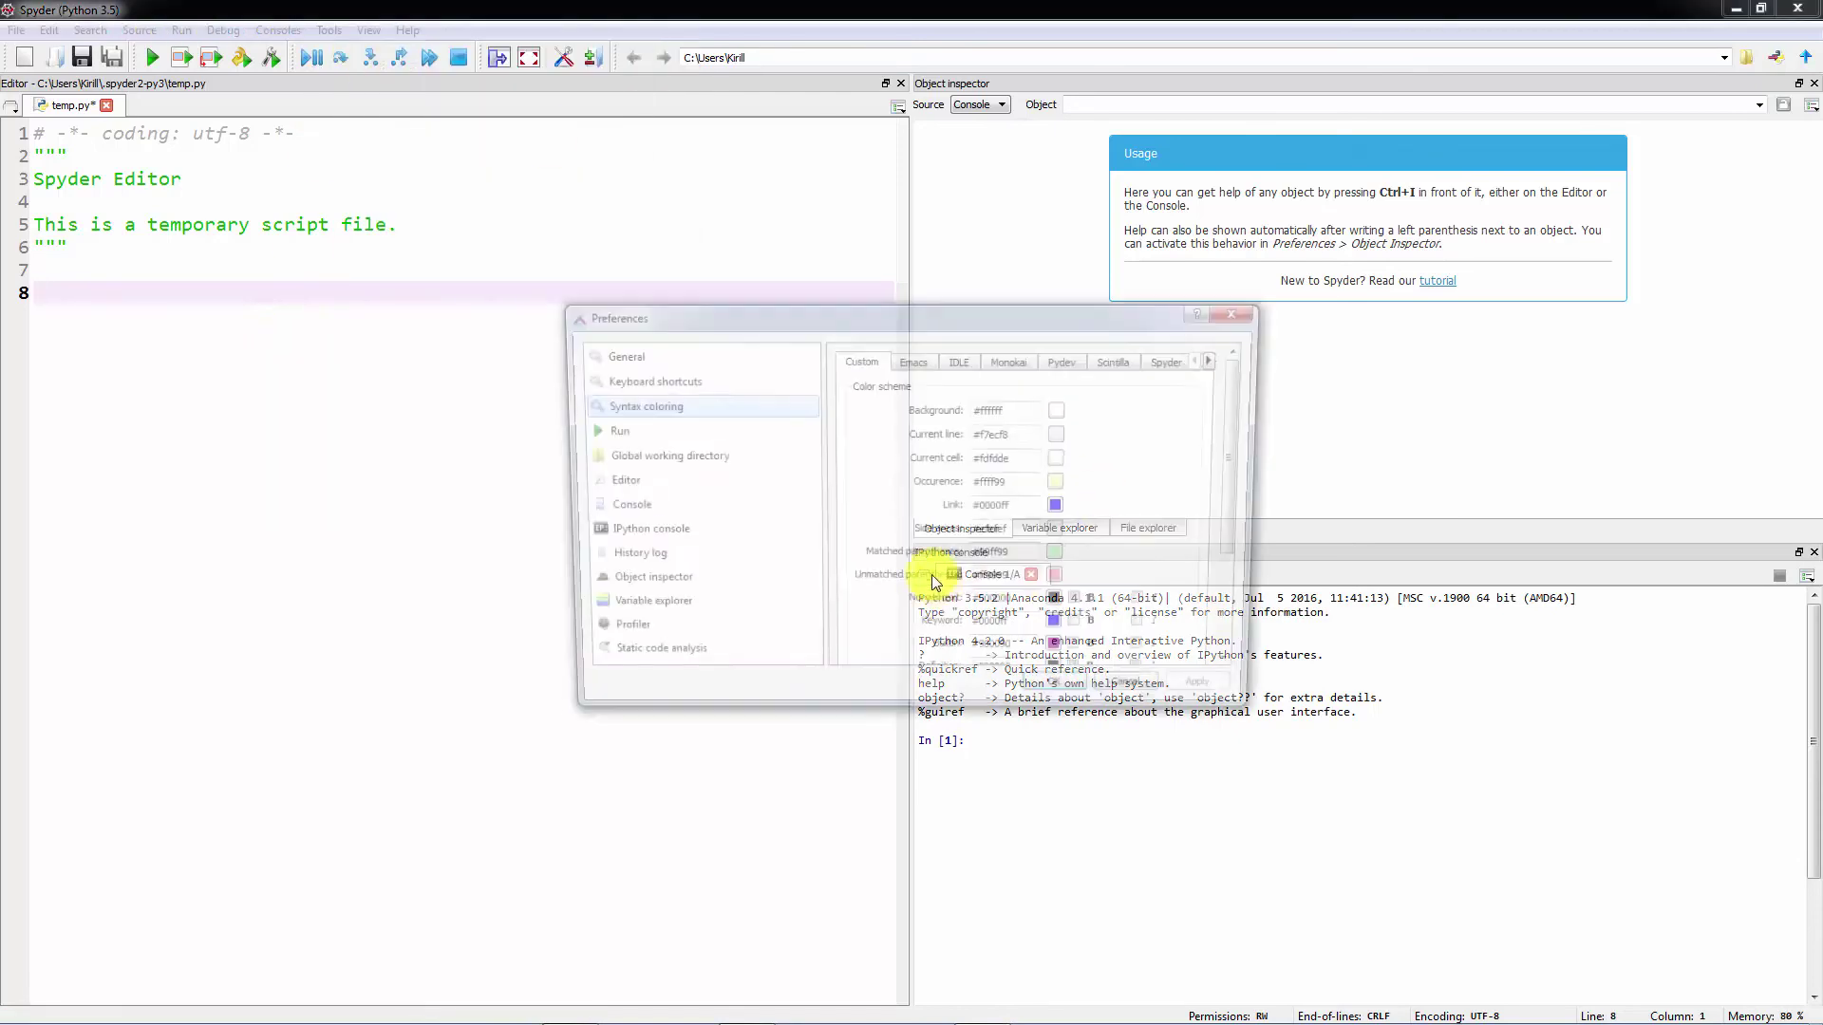
pyautogui.click(618, 508)
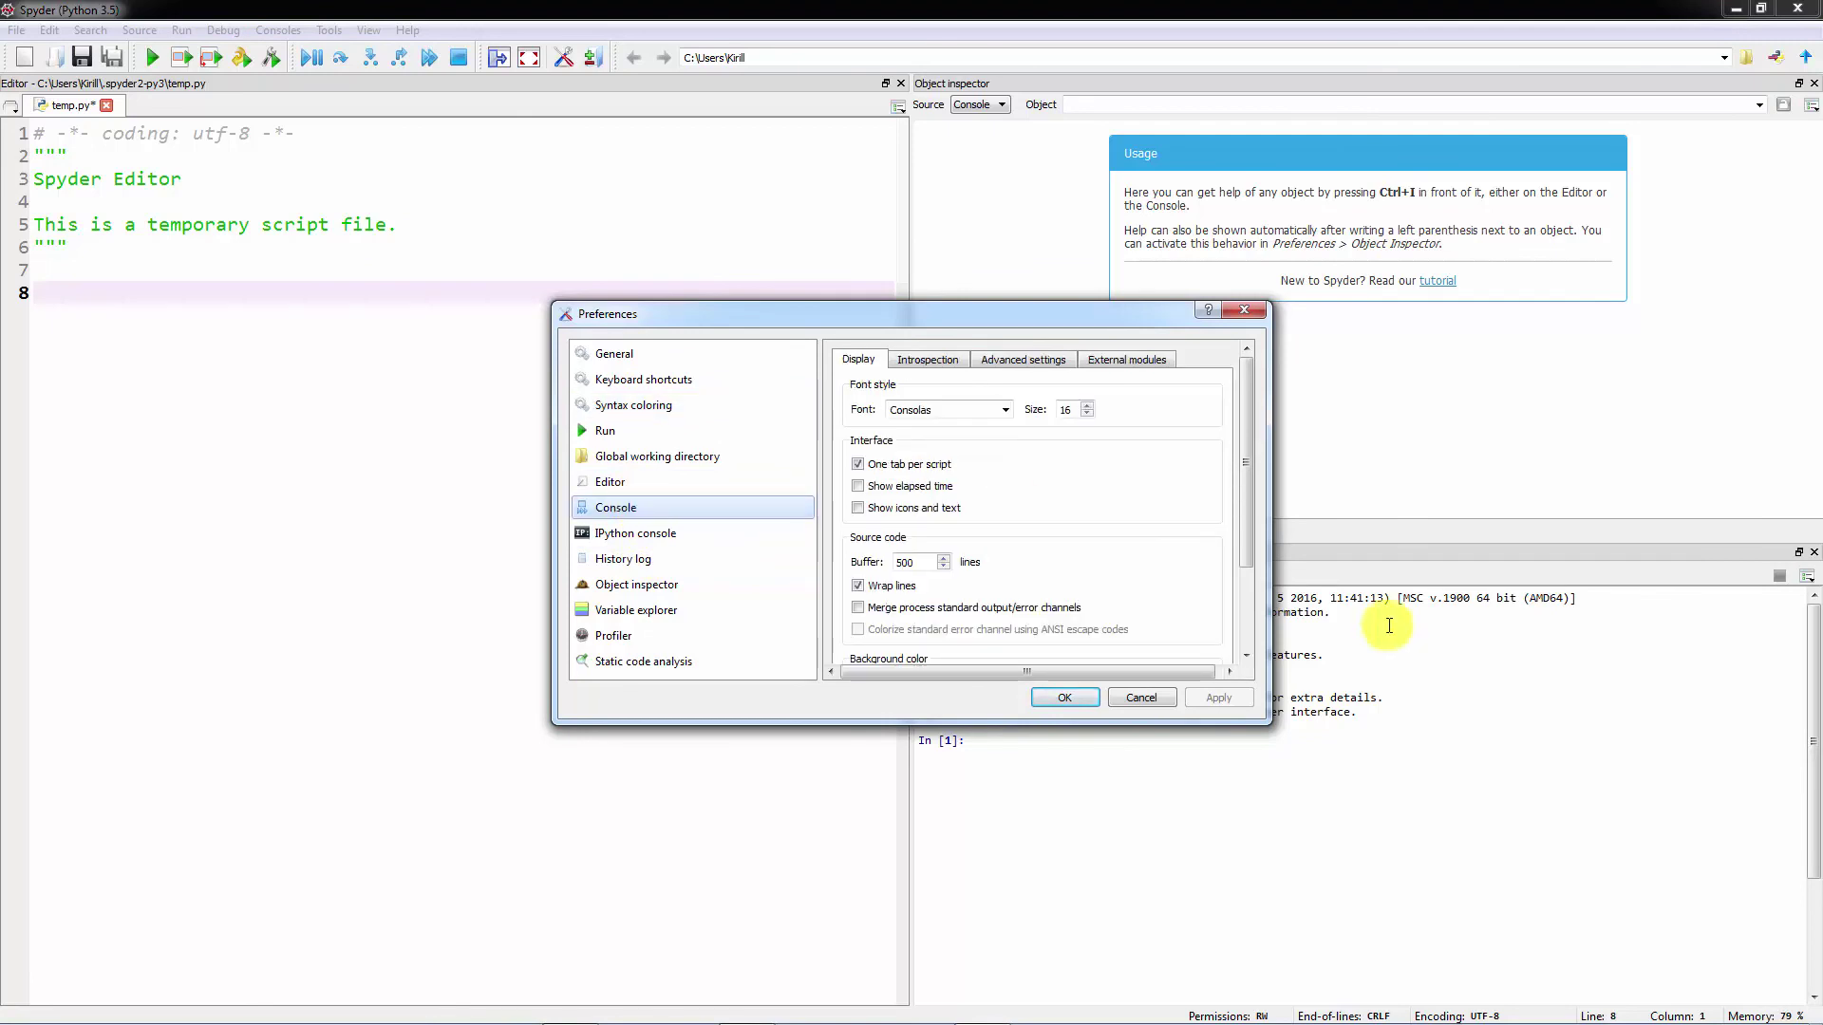
pyautogui.click(673, 538)
pyautogui.moveTo(770, 313); pyautogui.dragTo(364, 302)
pyautogui.click(680, 393)
pyautogui.click(812, 686)
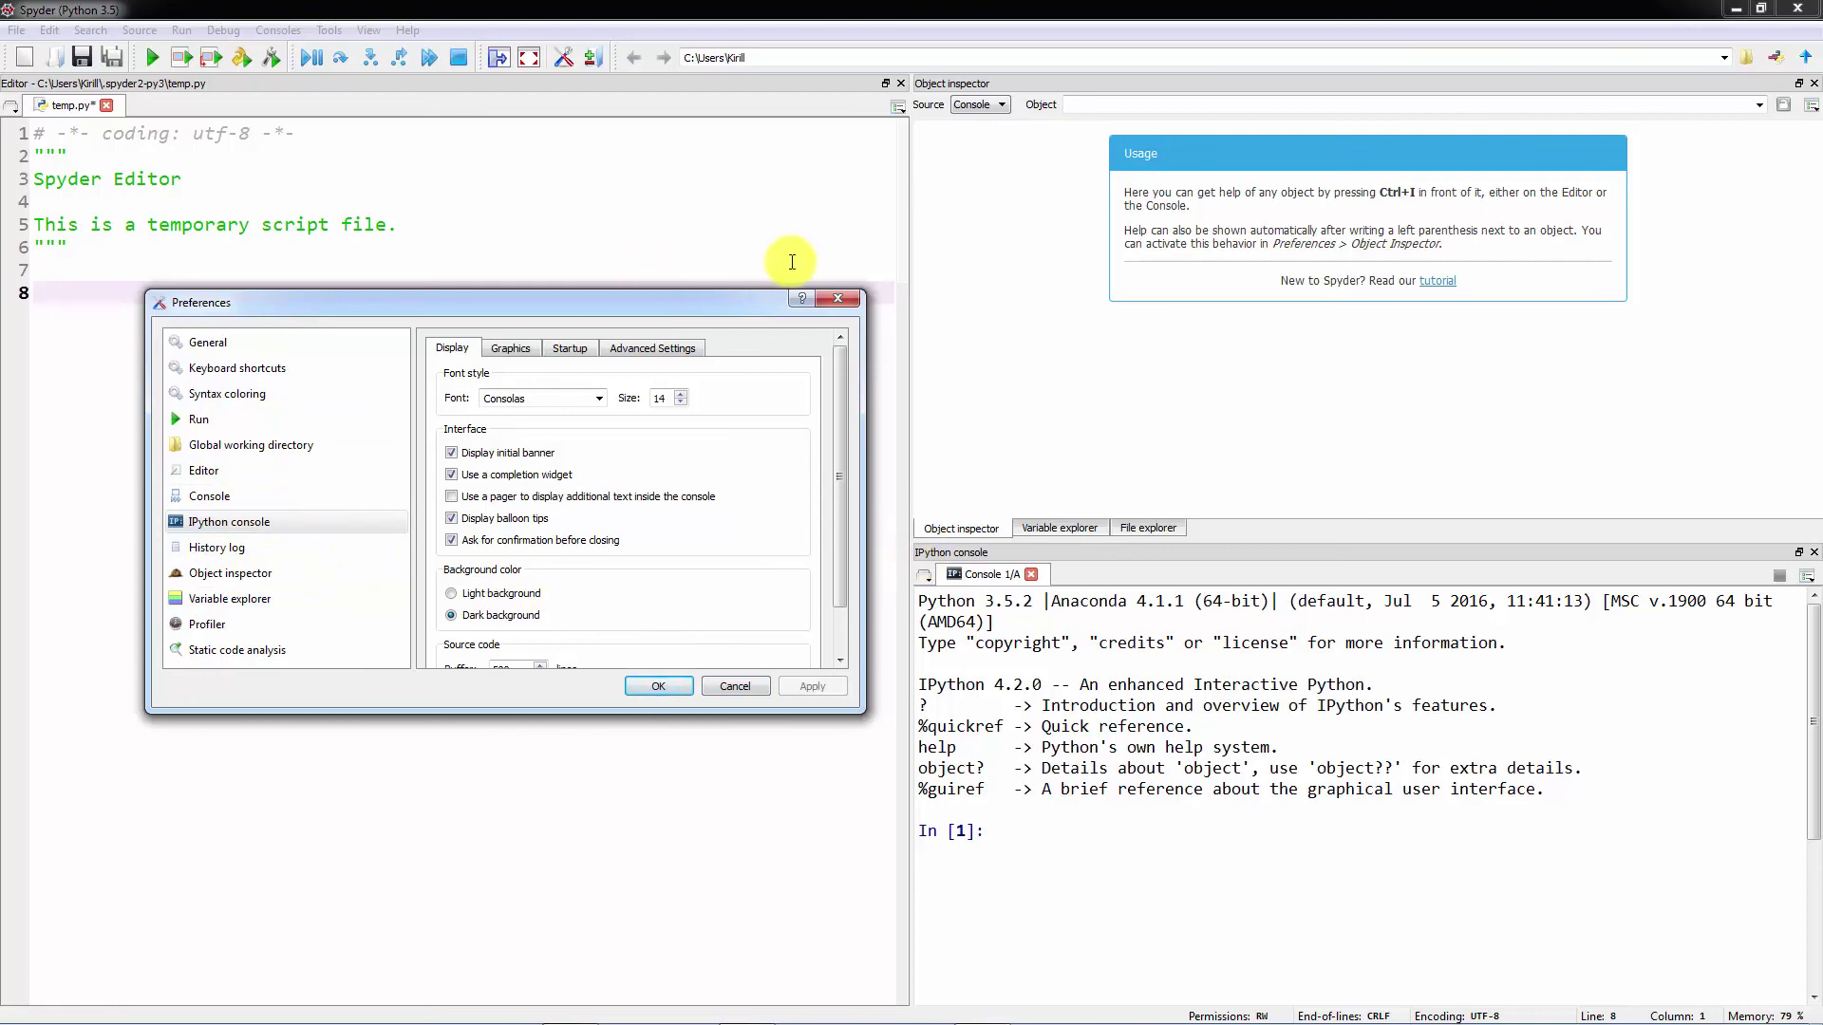
pyautogui.click(744, 685)
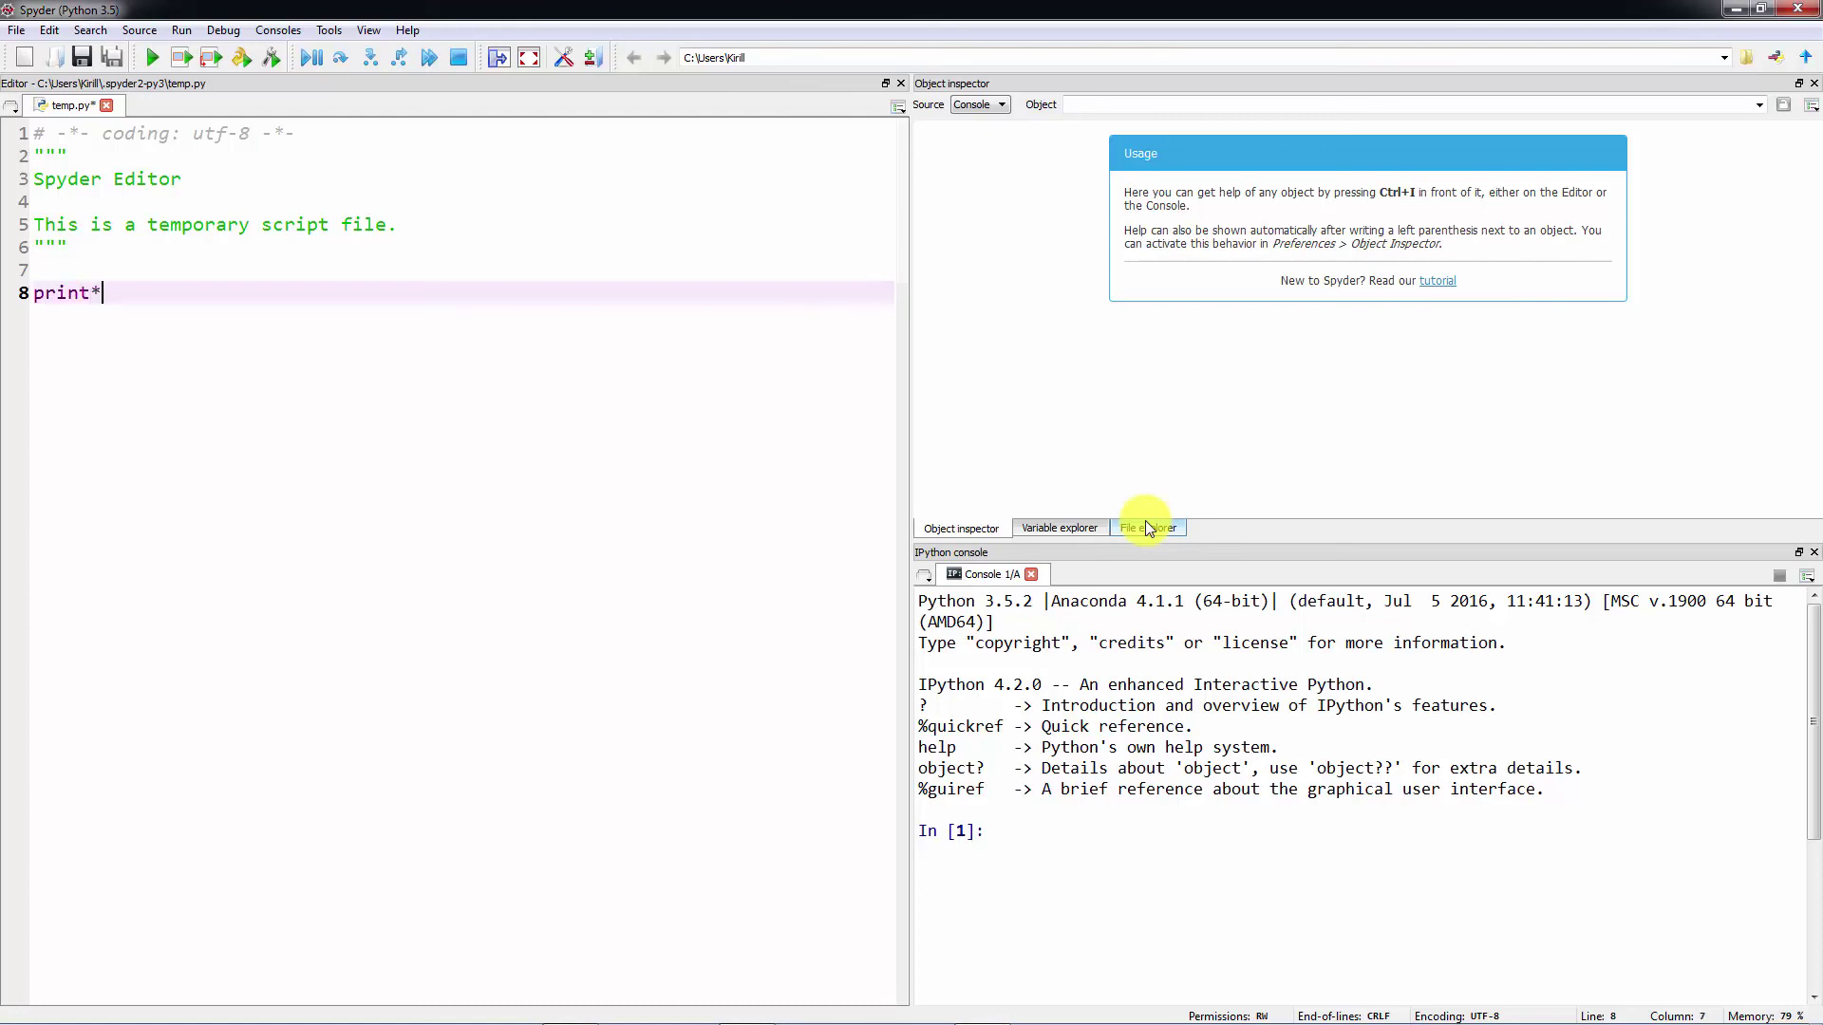
# - Write print("Hello World!") on line 8 of temp.py and run only that line in the IPython console
pyautogui.write('("')
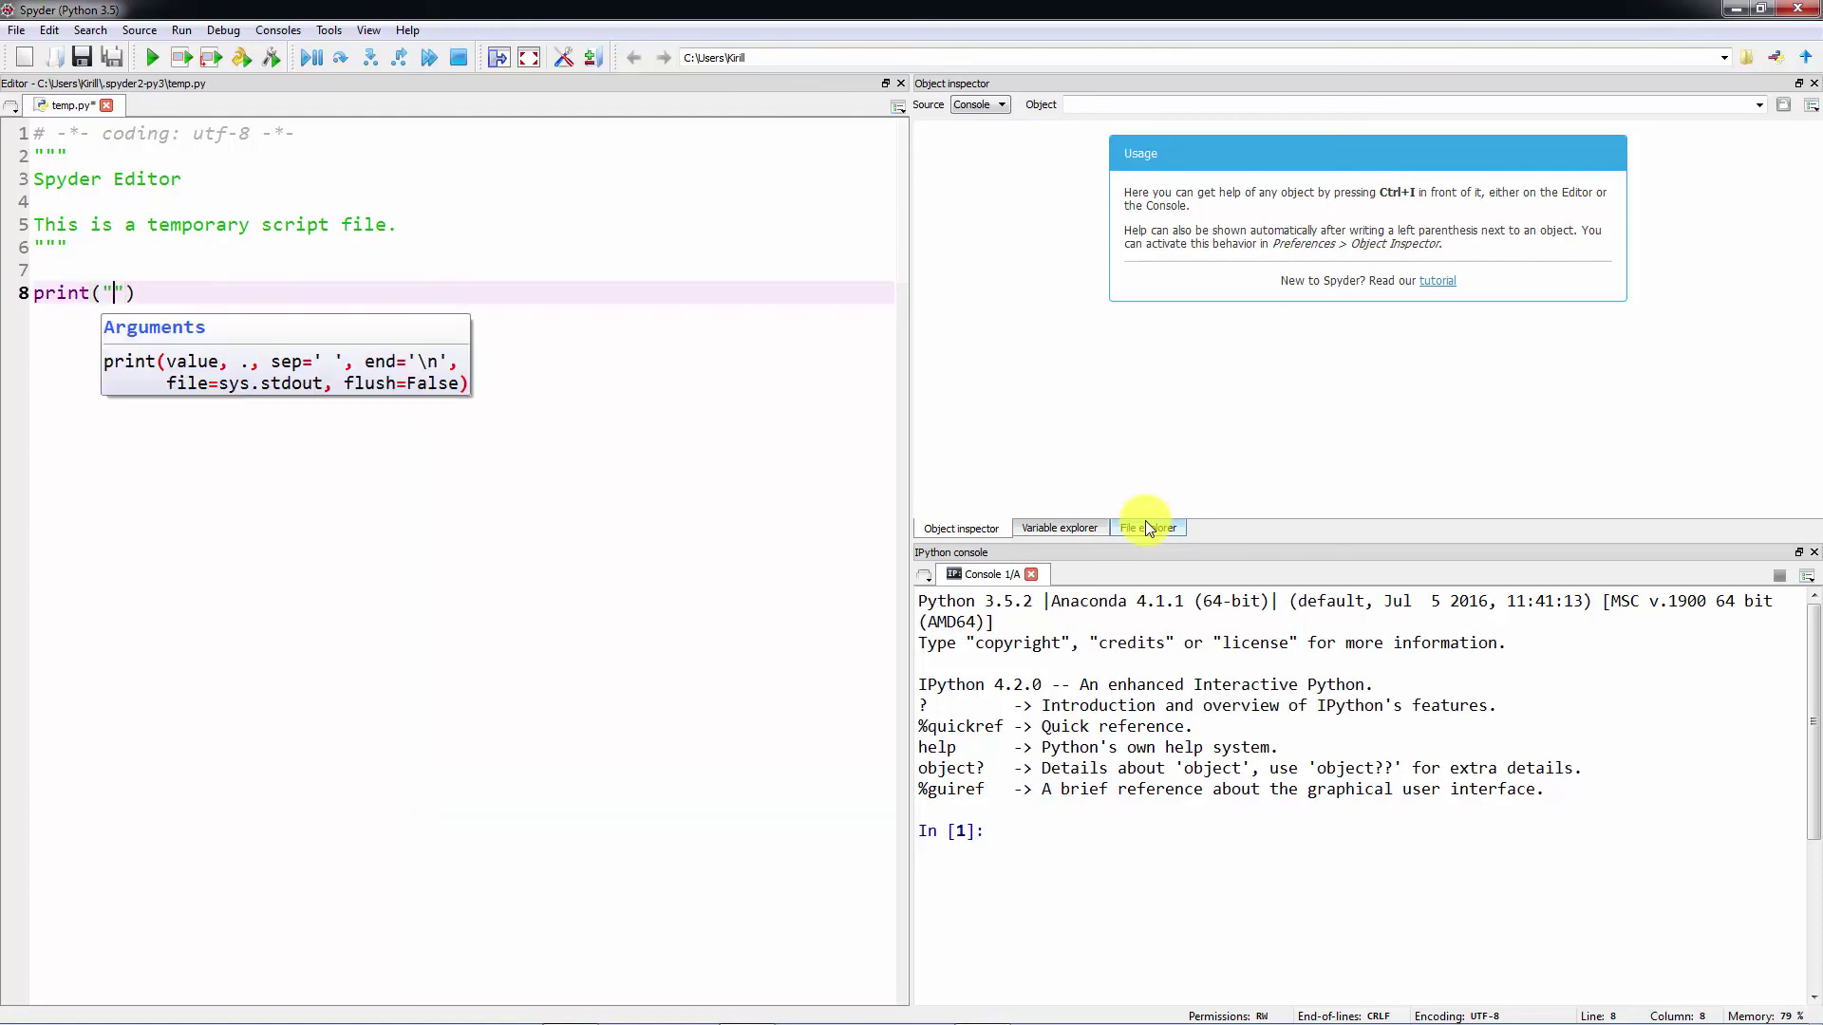
pyautogui.write('Hello World!')
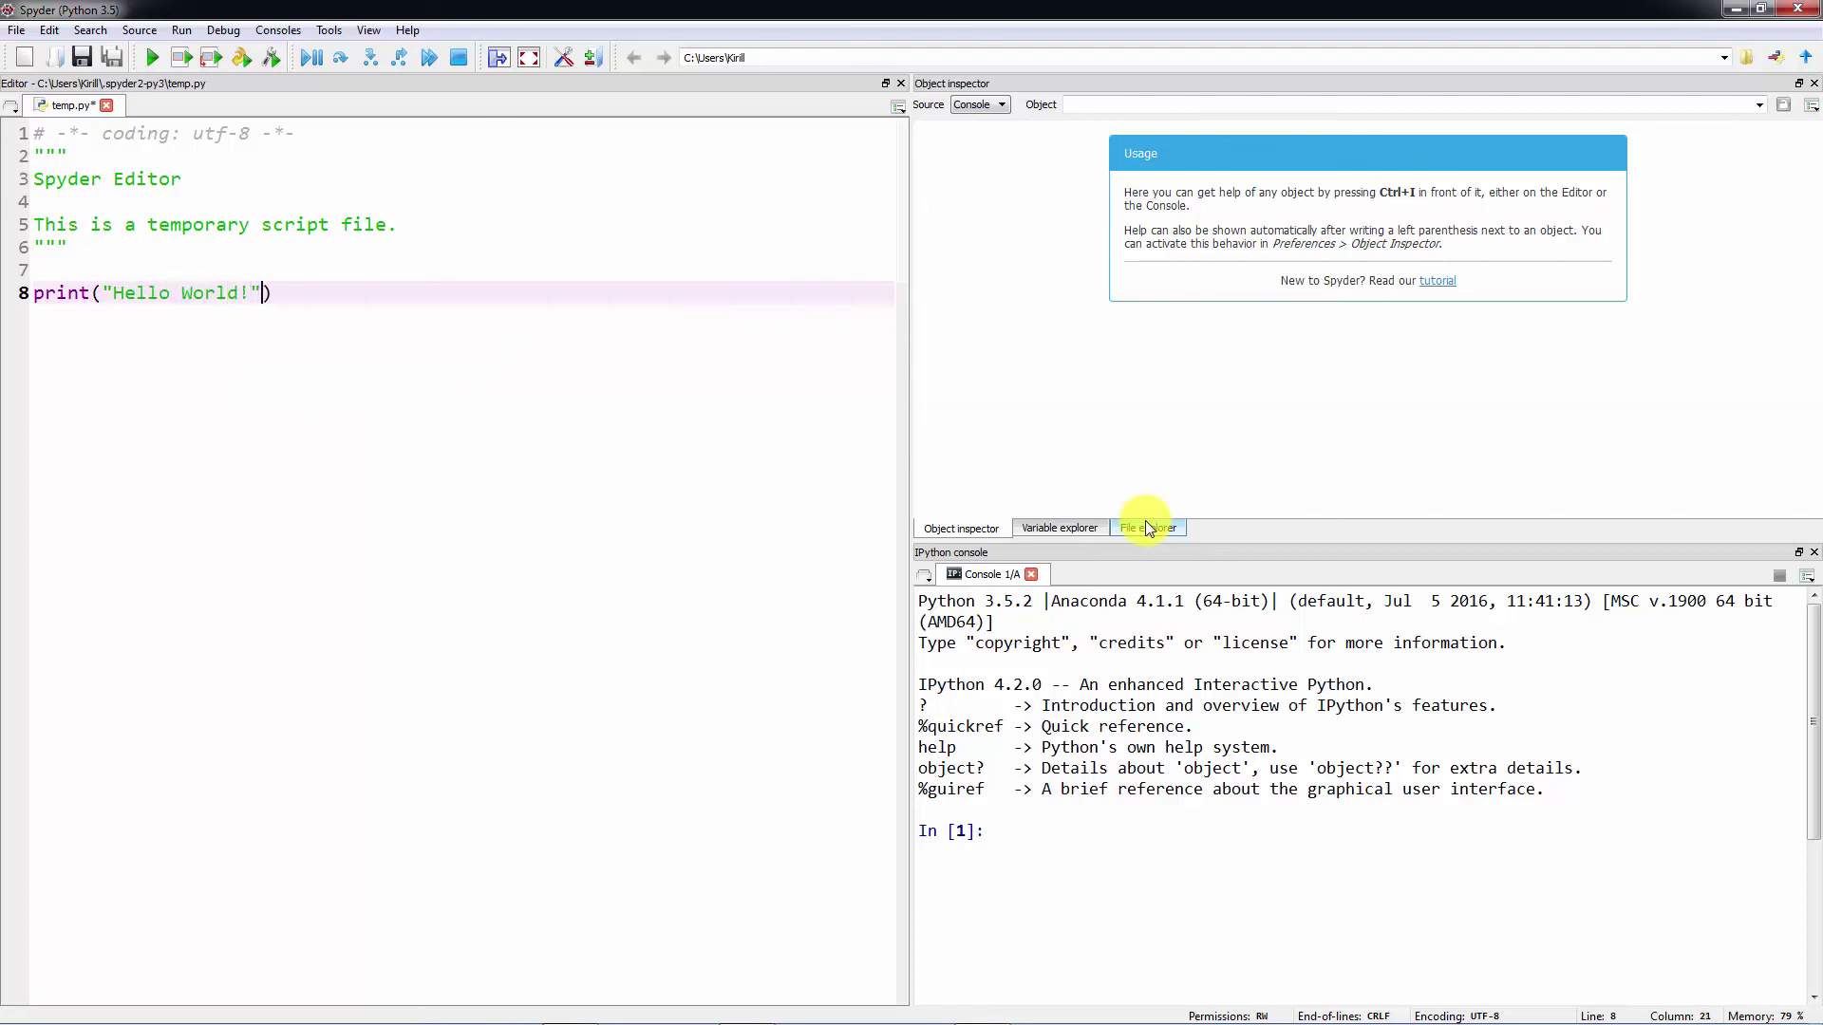
pyautogui.hotkey('shift', 'Home')
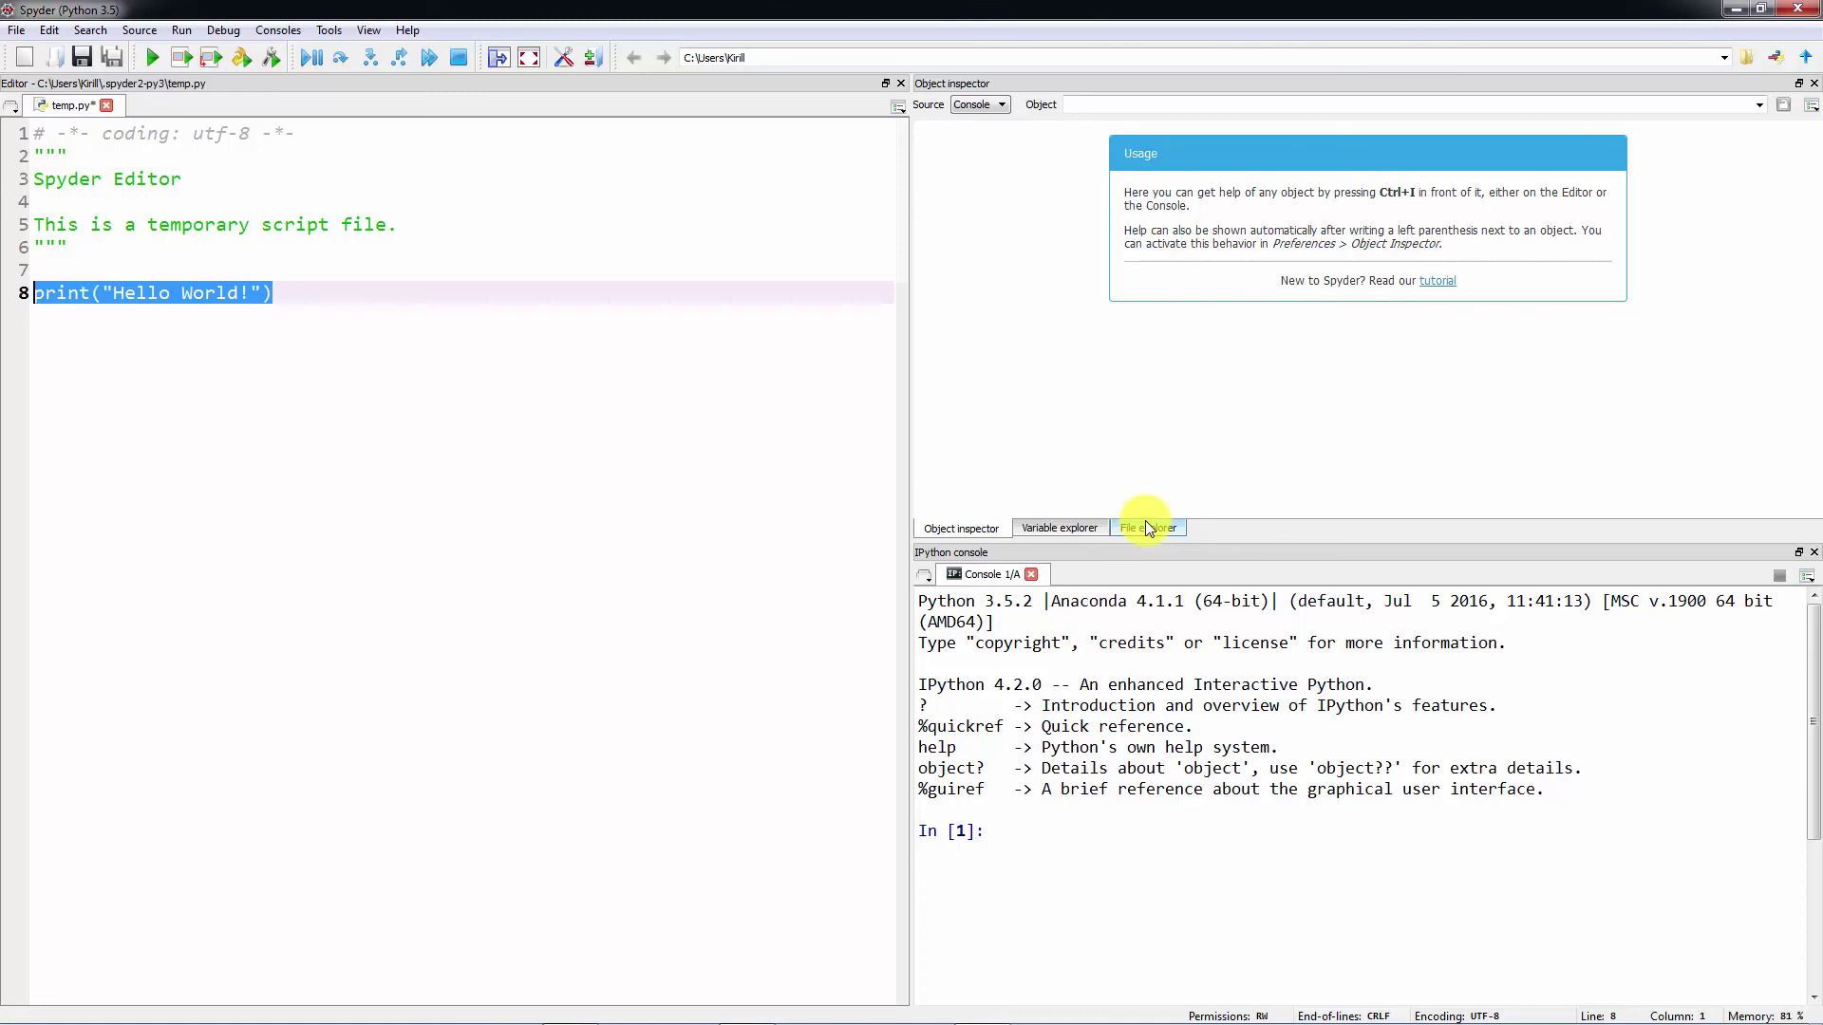
pyautogui.press('F9')
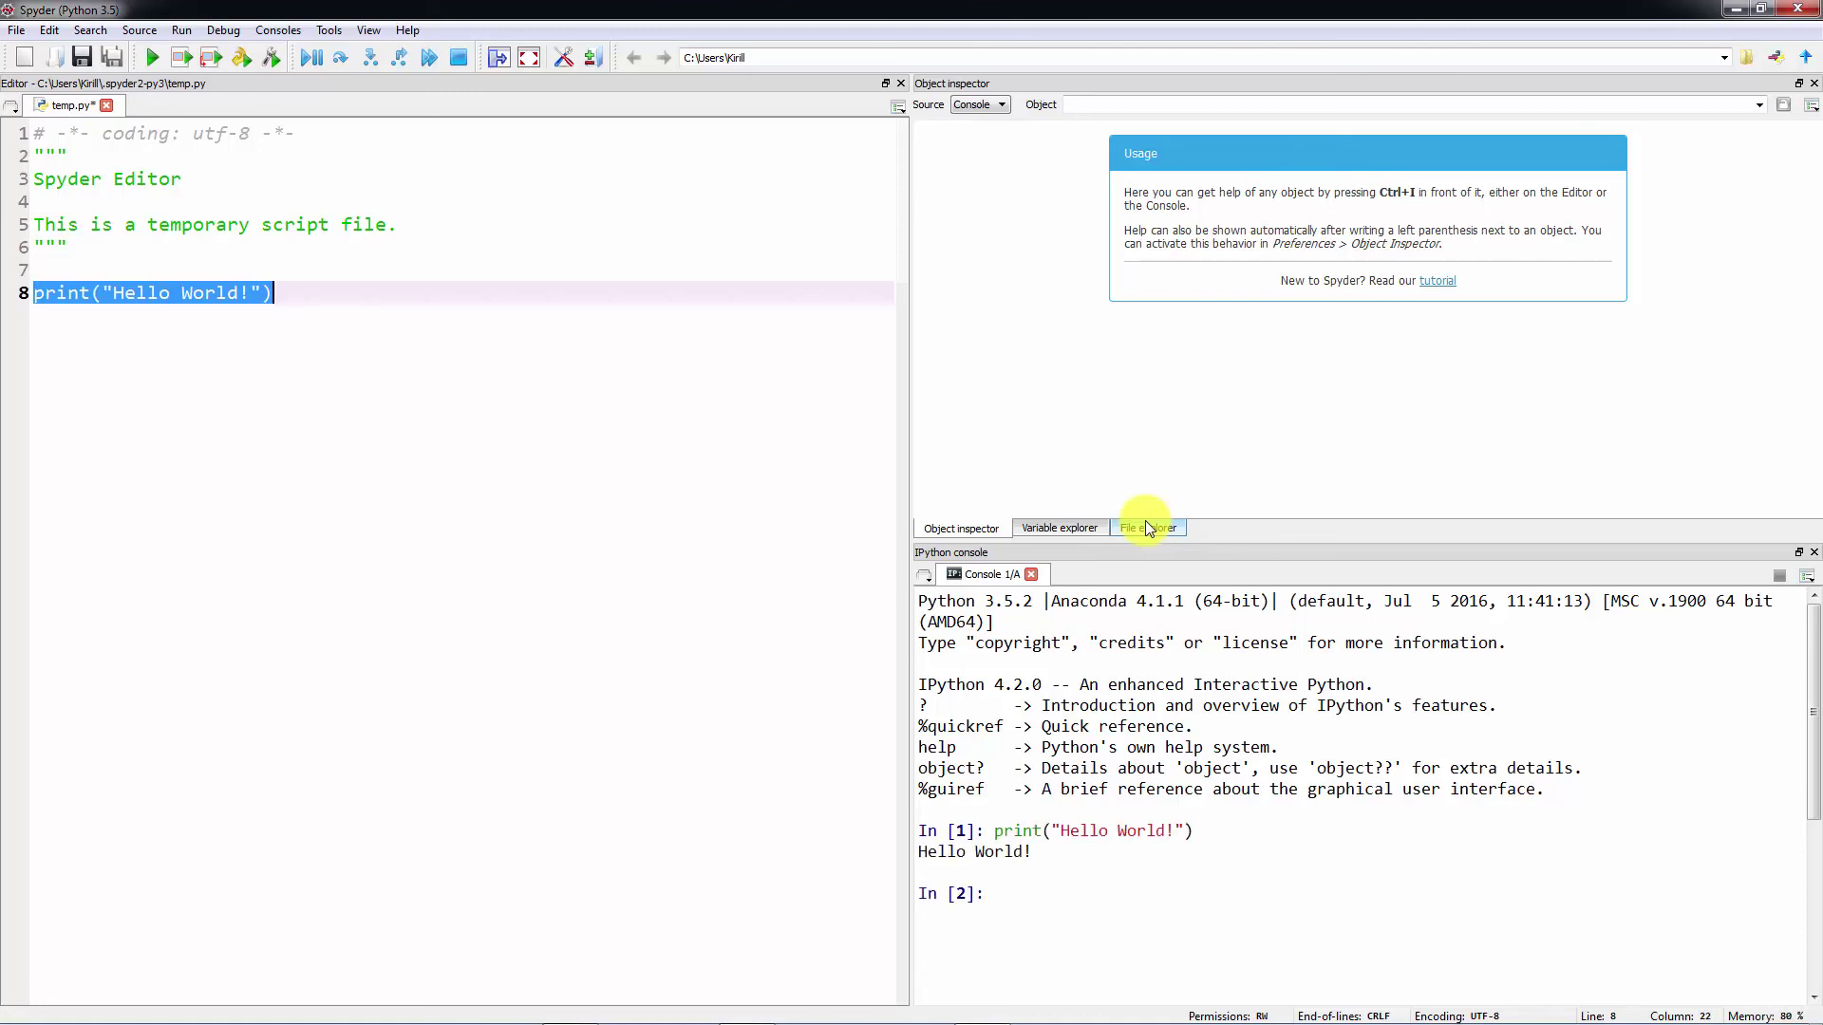
pyautogui.moveTo(1192, 834); pyautogui.dragTo(942, 860)
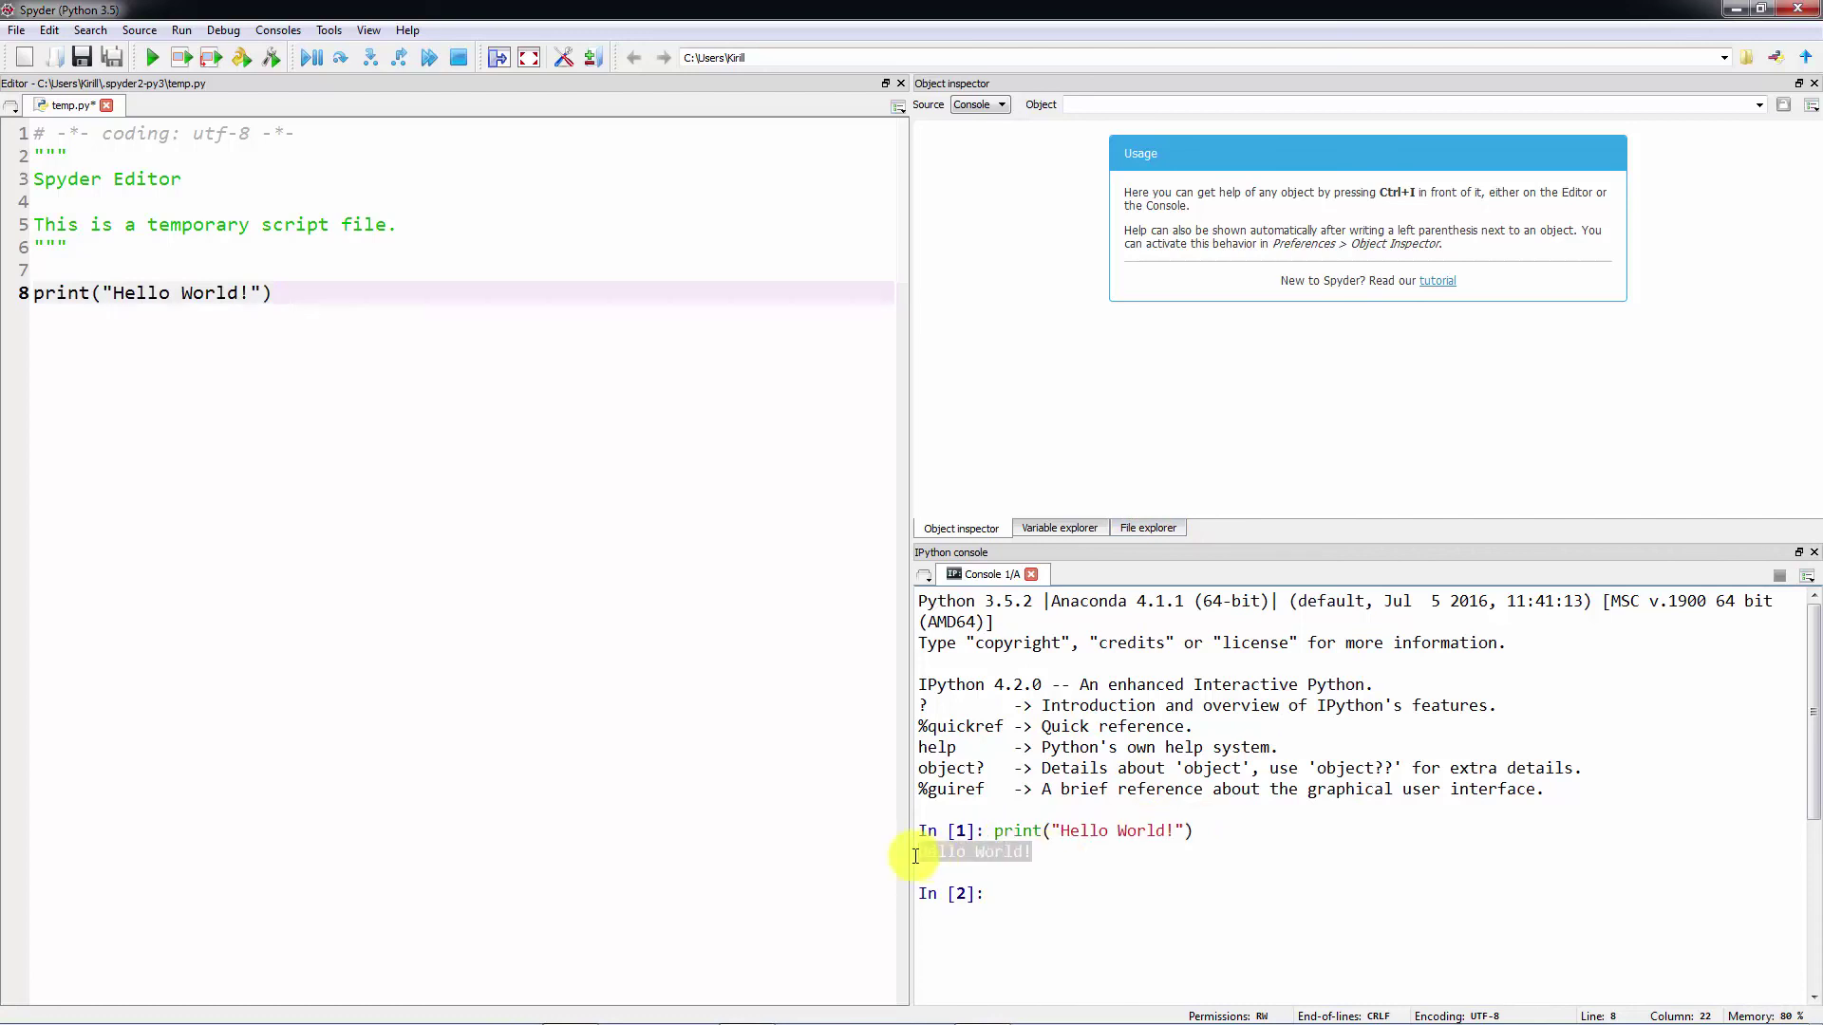
pyautogui.click(1155, 859)
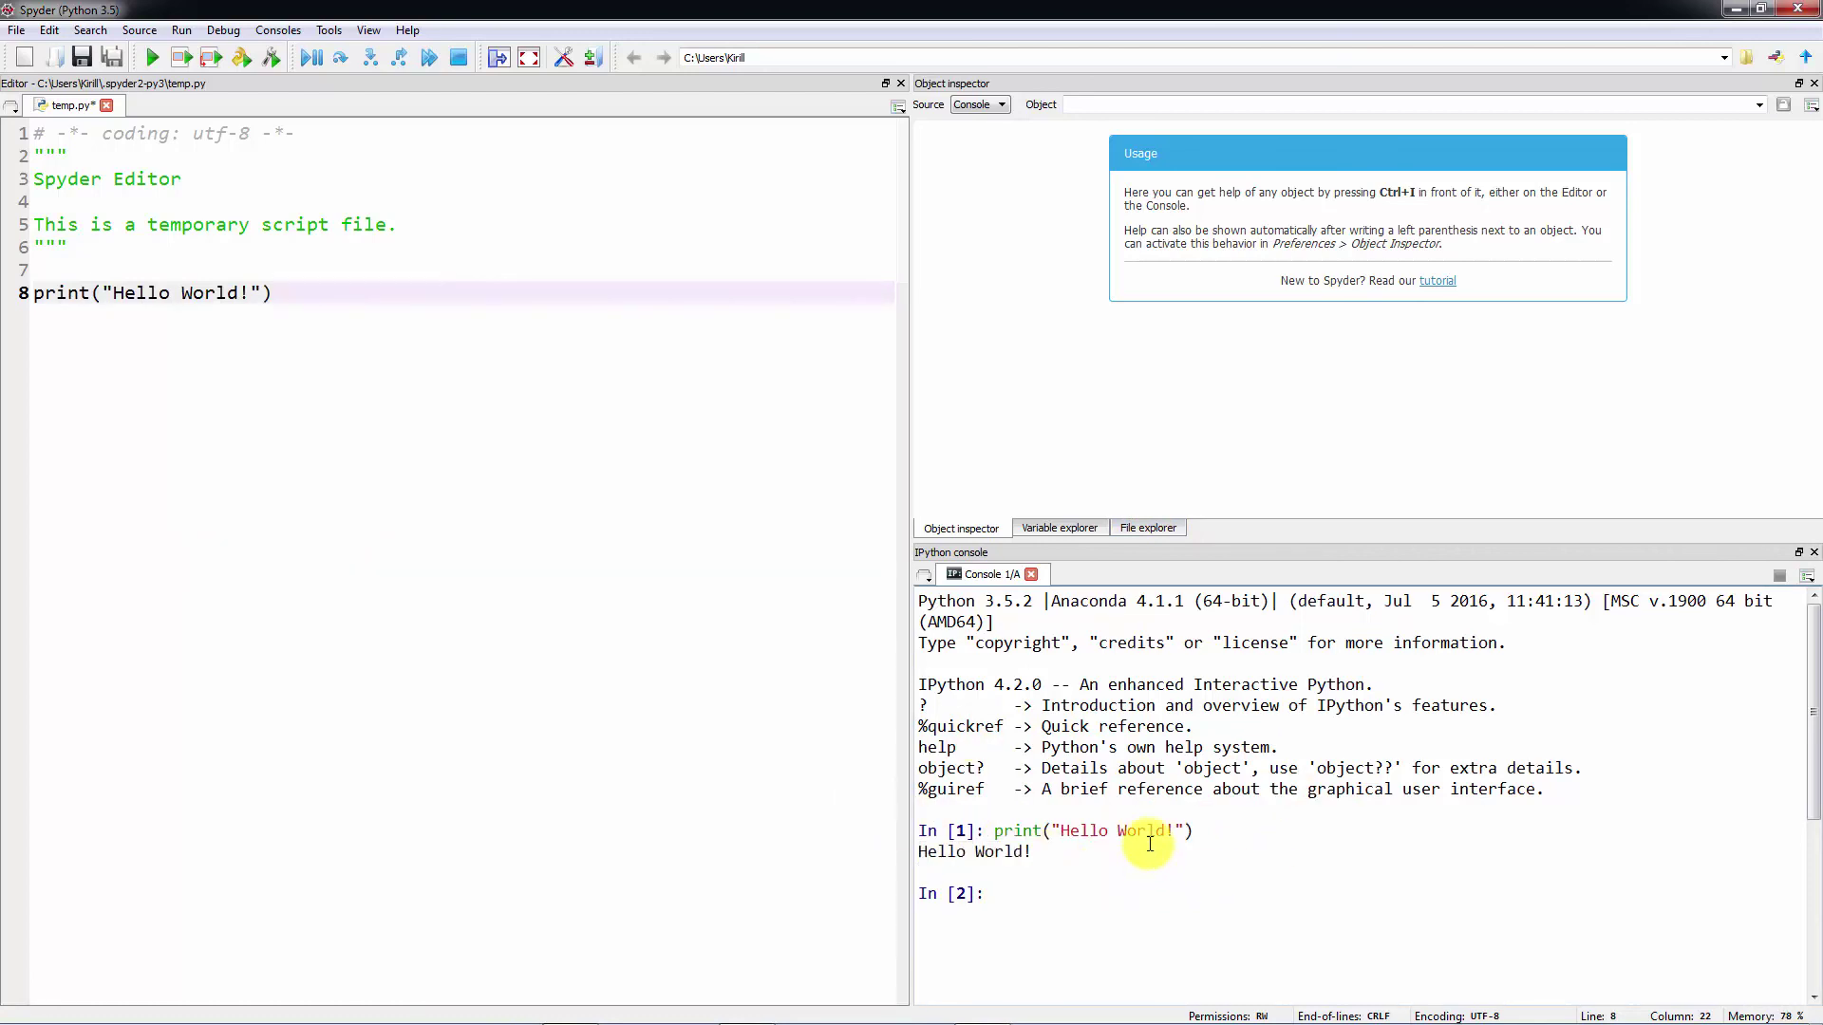